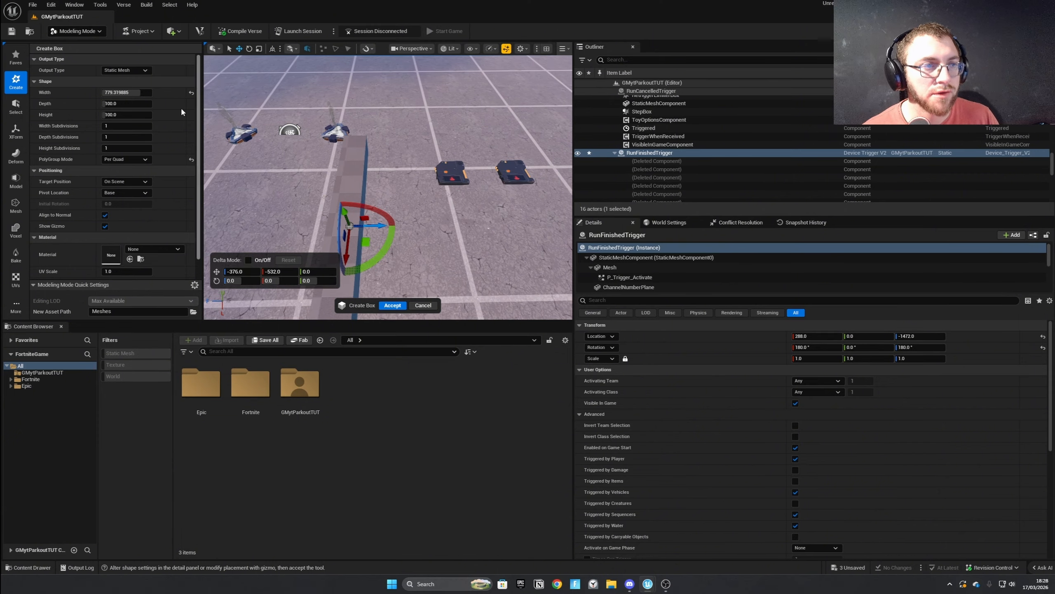
Set the new box's width and depth to 512 each.
click(124, 93)
text(512)
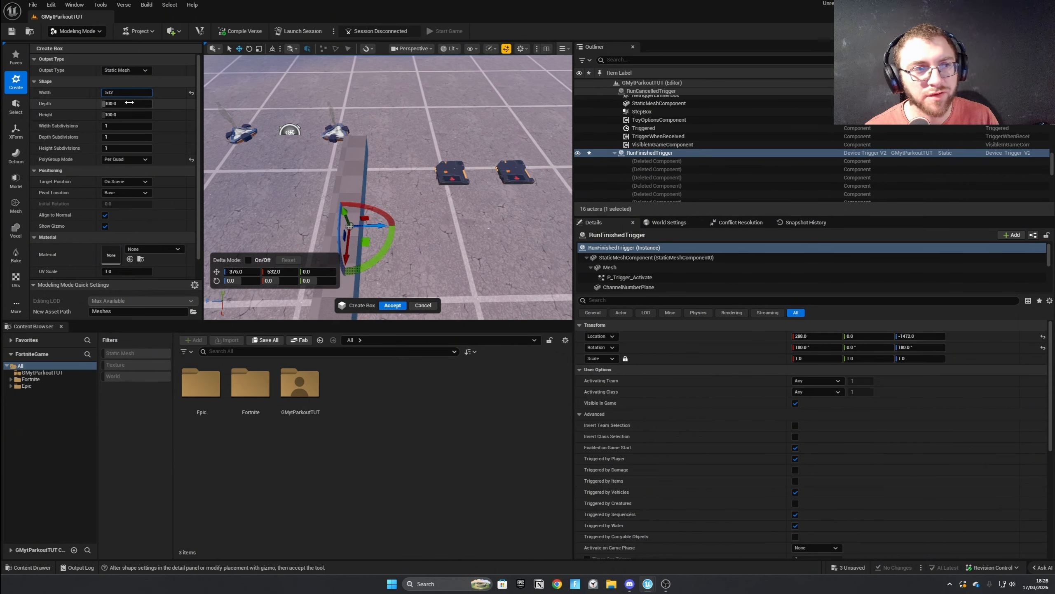
click(125, 103)
text(512)
key(Return)
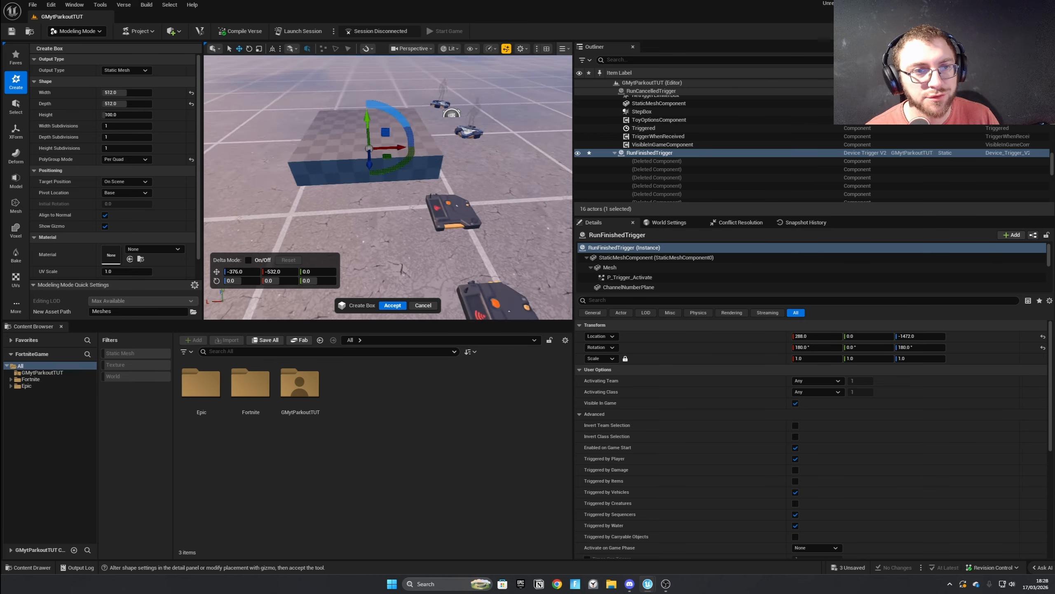
Move the box along both horizontal axes to position -512, -512 so it fits a floor grid square.
right_drag(349, 147, 420, 164)
key(a)
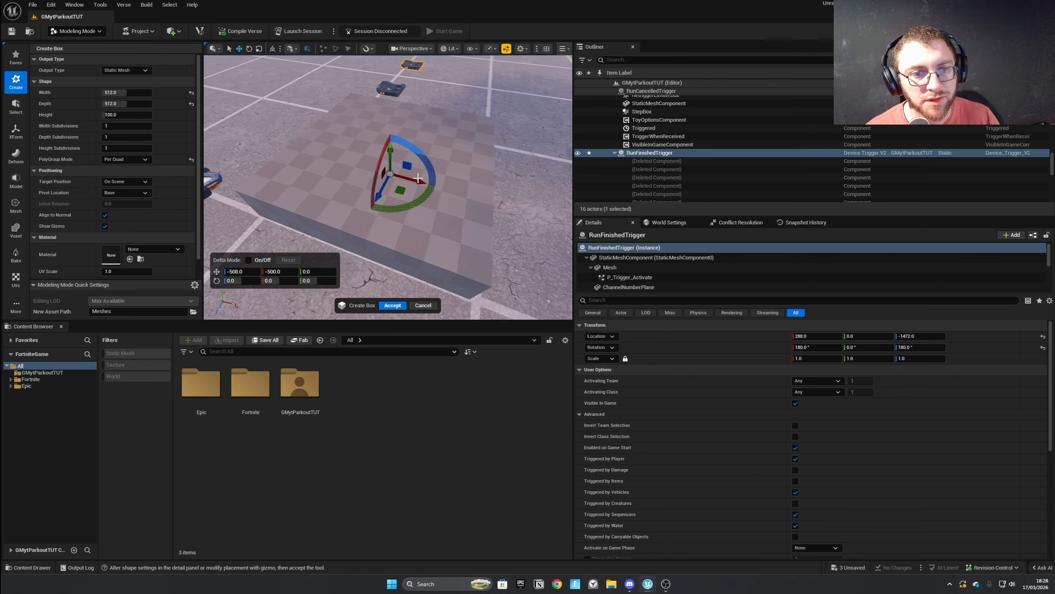
drag(418, 178, 415, 178)
key(d)
right_drag(416, 177, 335, 176)
key(d)
key(a)
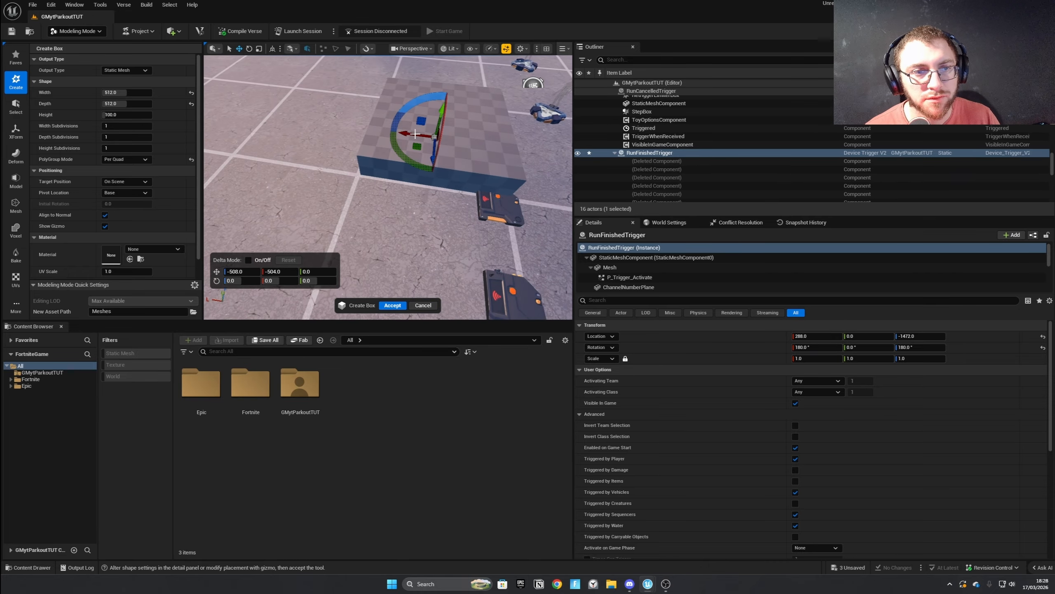
drag(416, 134, 417, 135)
key(a)
right_drag(417, 135, 468, 179)
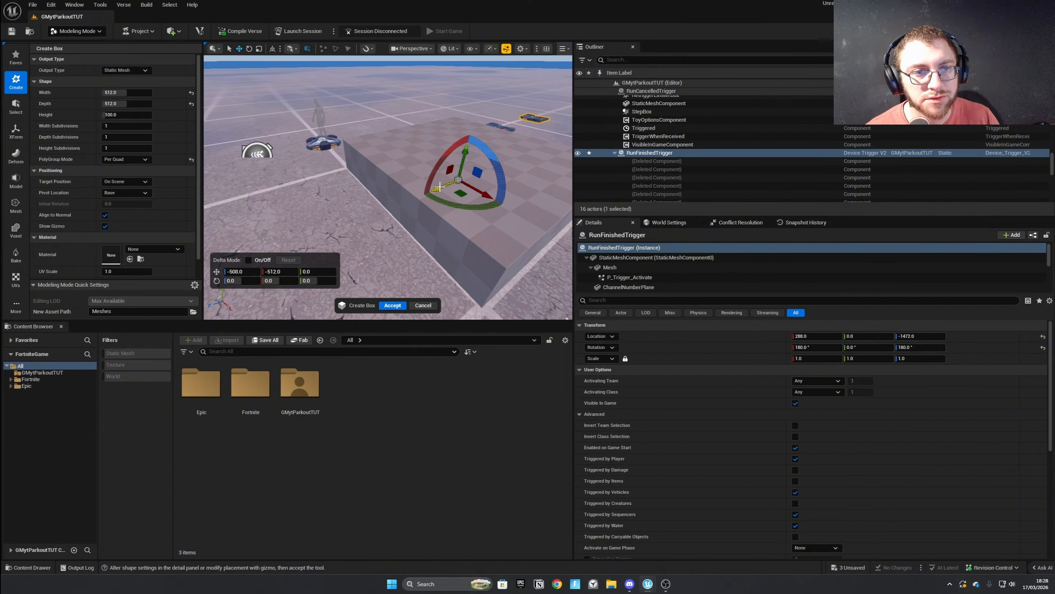
key(d)
right_drag(440, 188, 433, 245)
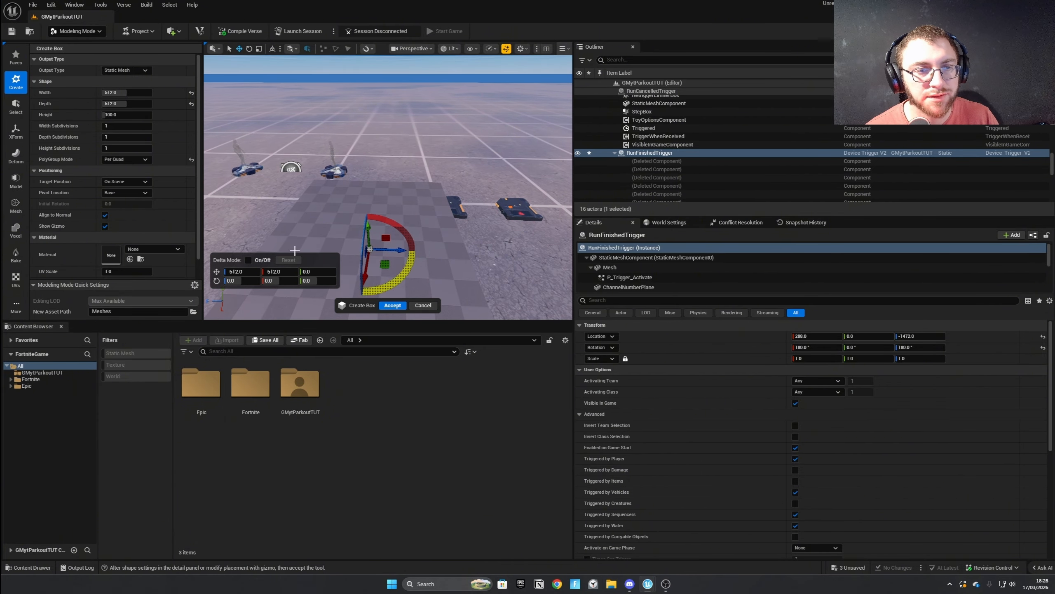
Set the box's height to 10 and accept the box creation.
click(130, 116)
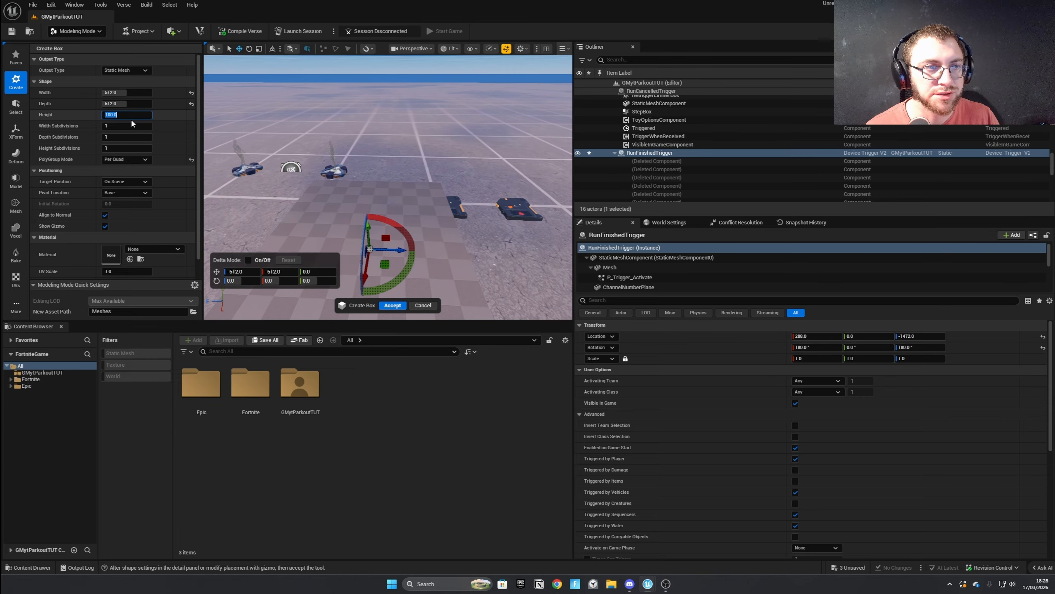
text(25)
key(Return)
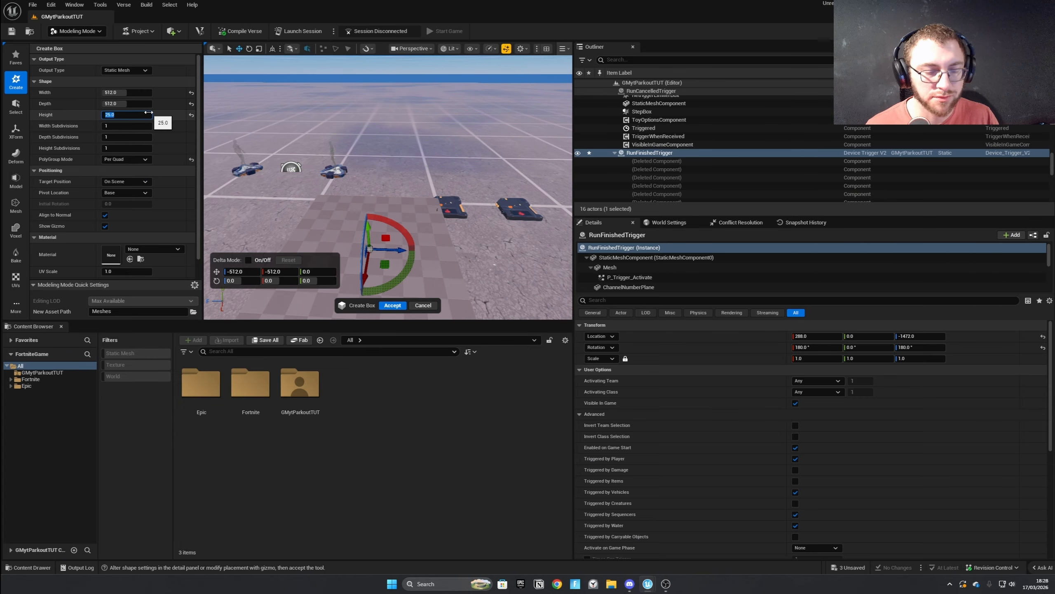
click(392, 305)
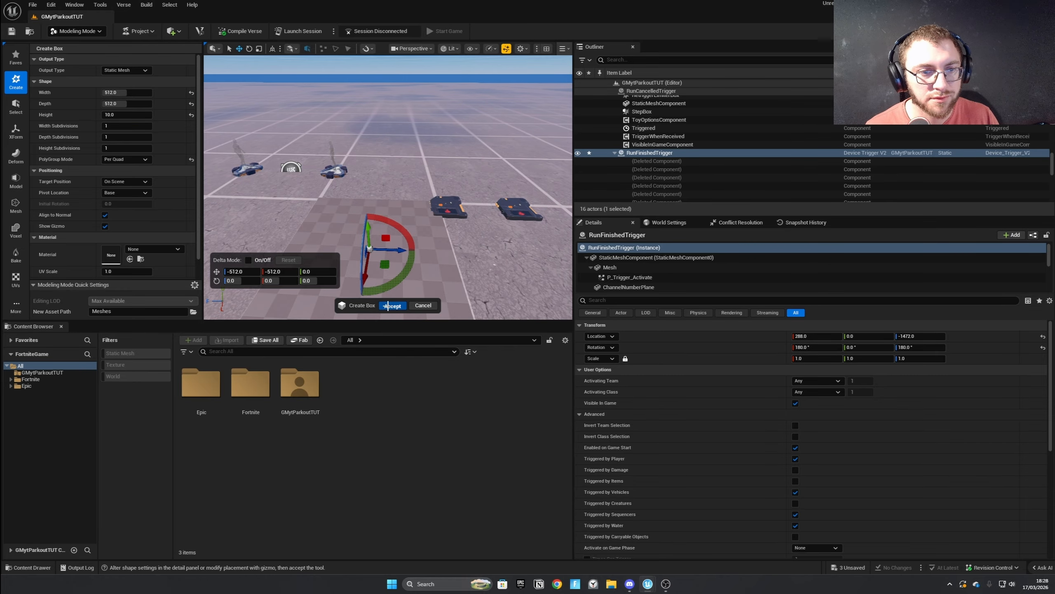
Examine the new box's size and alignment against the floor grid and the nearby devices.
right_drag(414, 287, 528, 157)
key(w)
key(d)
click(351, 155)
ctrl+click(423, 154)
ctrl+click(511, 145)
drag(528, 158, 576, 155)
click(328, 197)
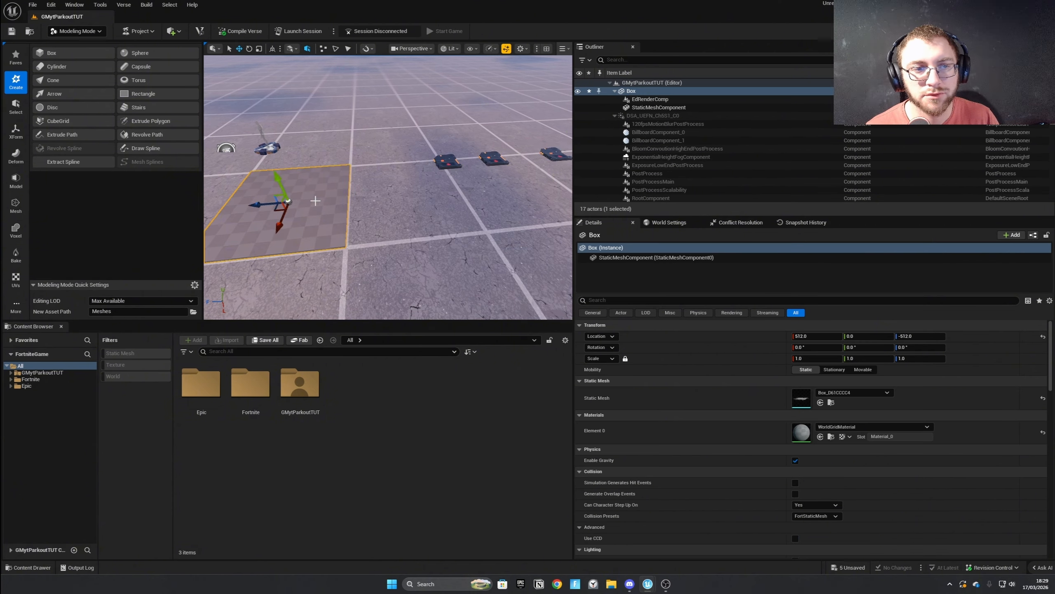
right_drag(329, 199, 328, 203)
click(872, 427)
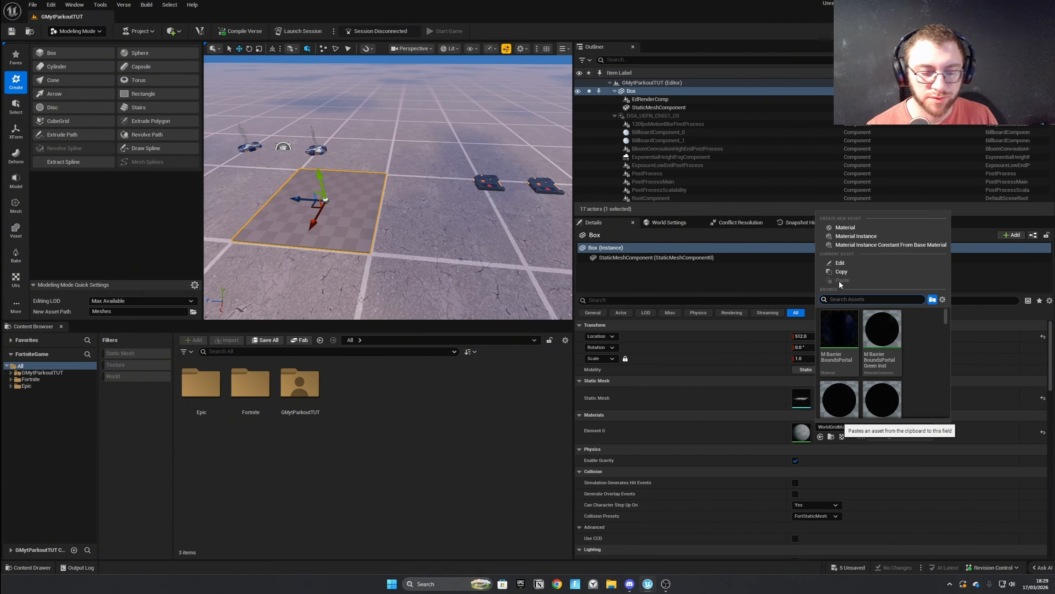
text(black)
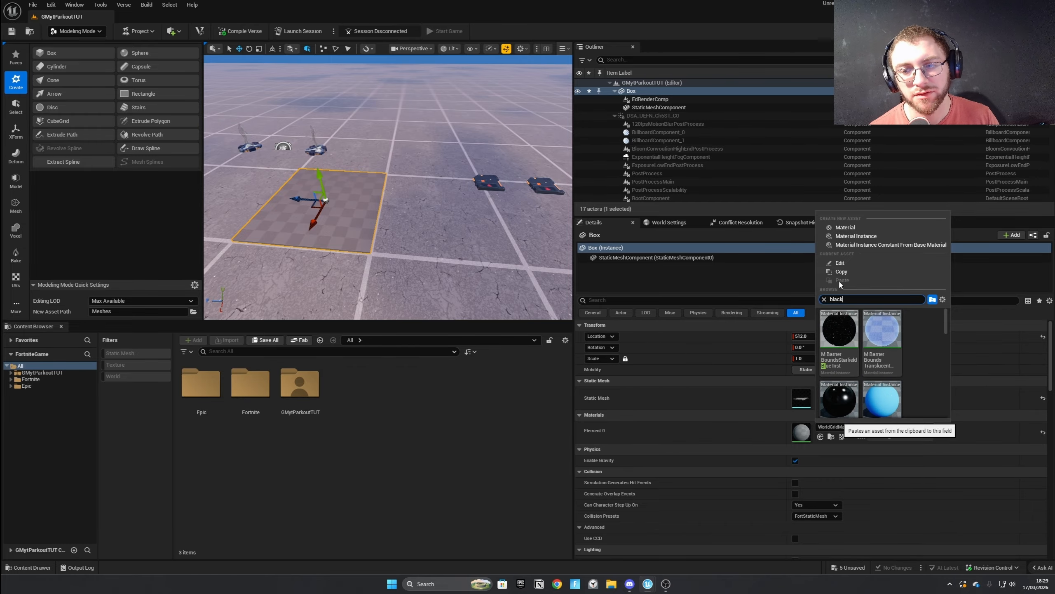
scroll(881, 366, down, 2)
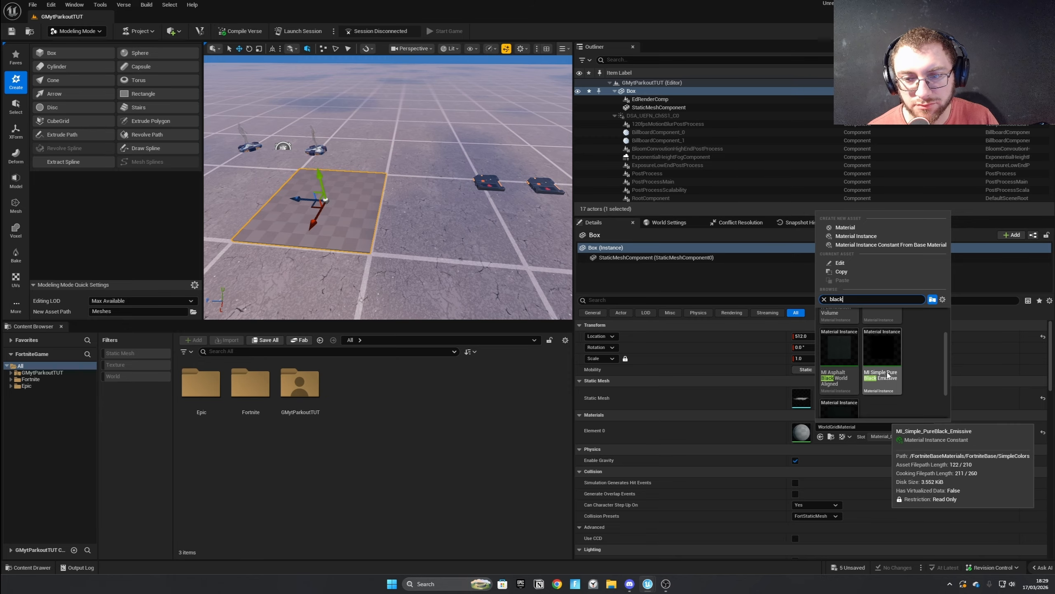
click(844, 431)
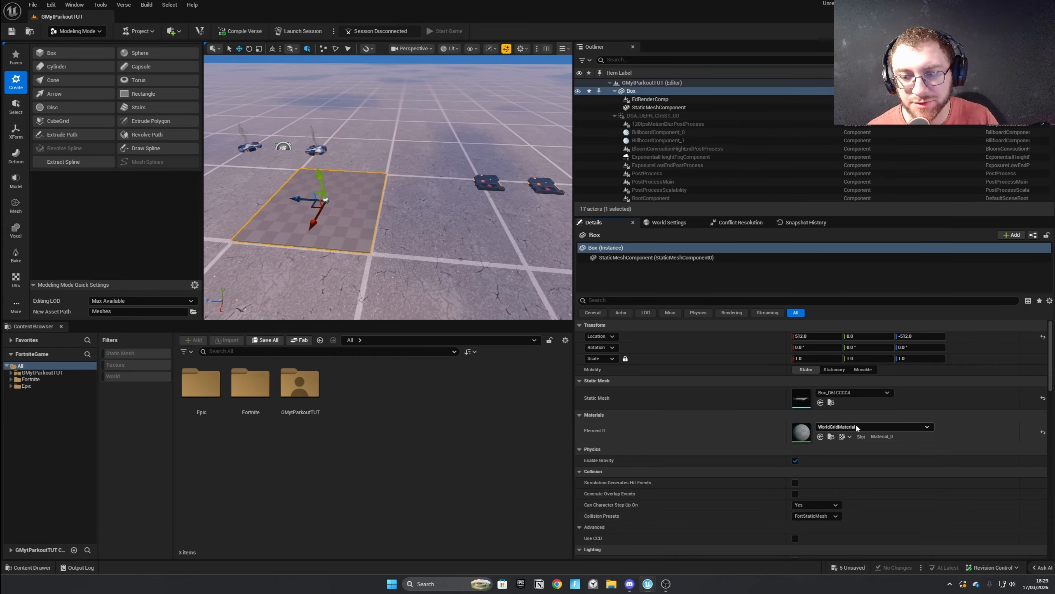
Search the materials for "black" and assign MI_Simple_PureBlack_Flat to the box.
click(857, 428)
text(bla)
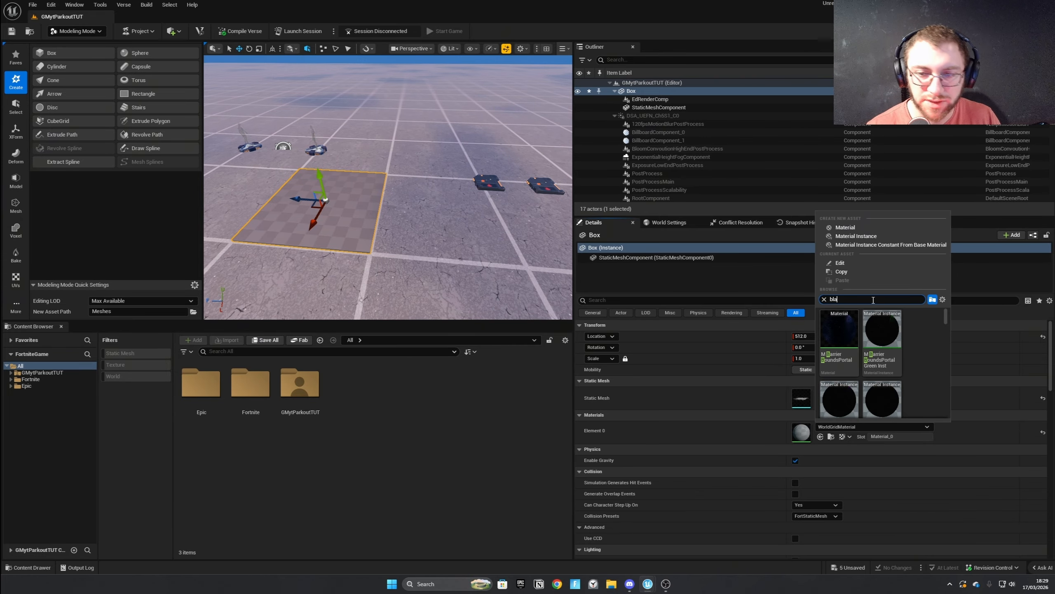
text(ck)
scroll(896, 352, down, 2)
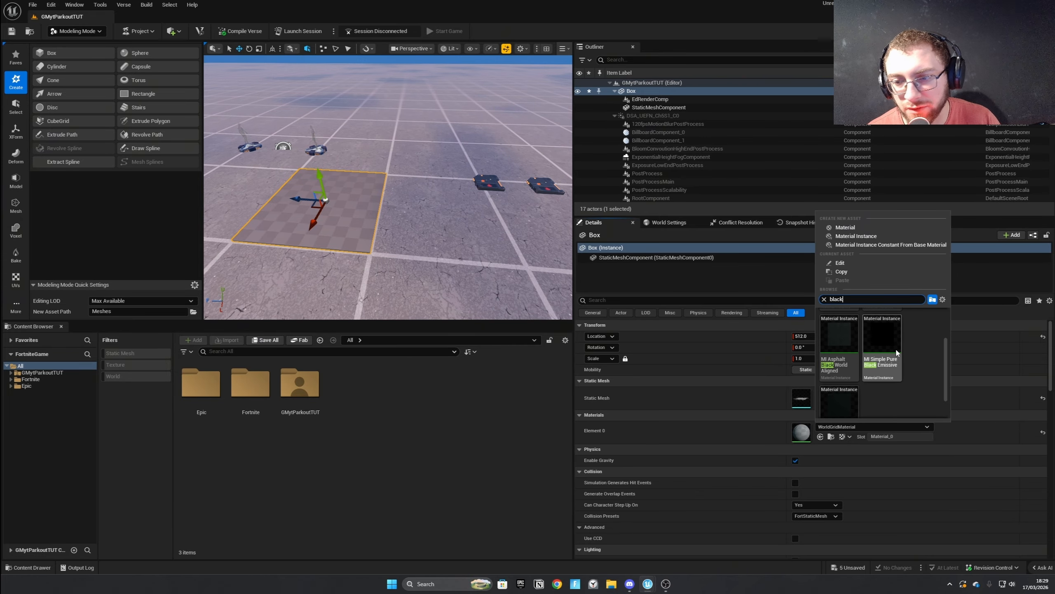
click(840, 389)
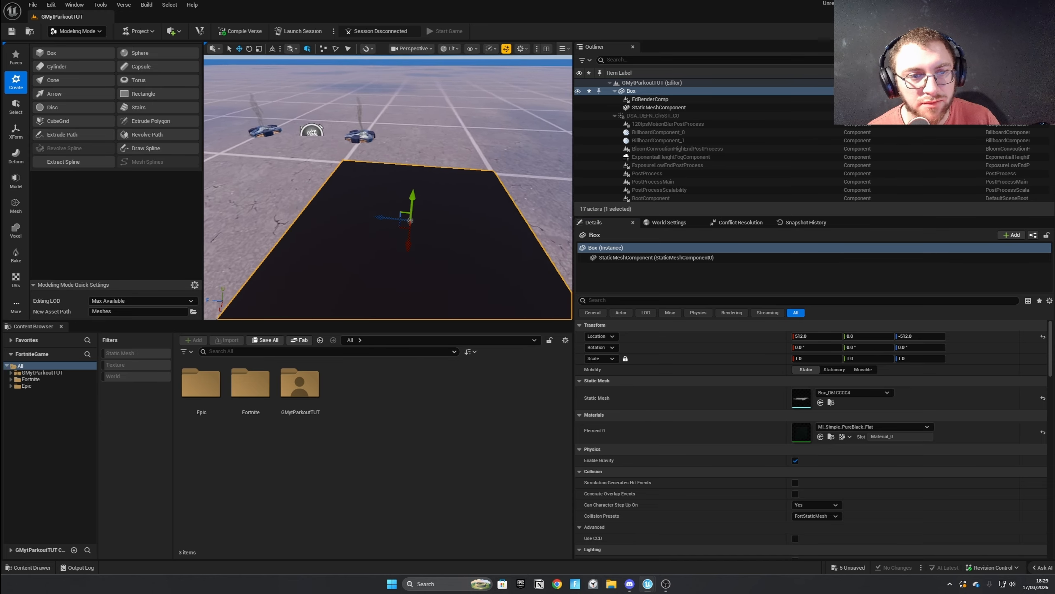
Duplicate the black box in place.
key(a)
right_drag(350, 224, 449, 225)
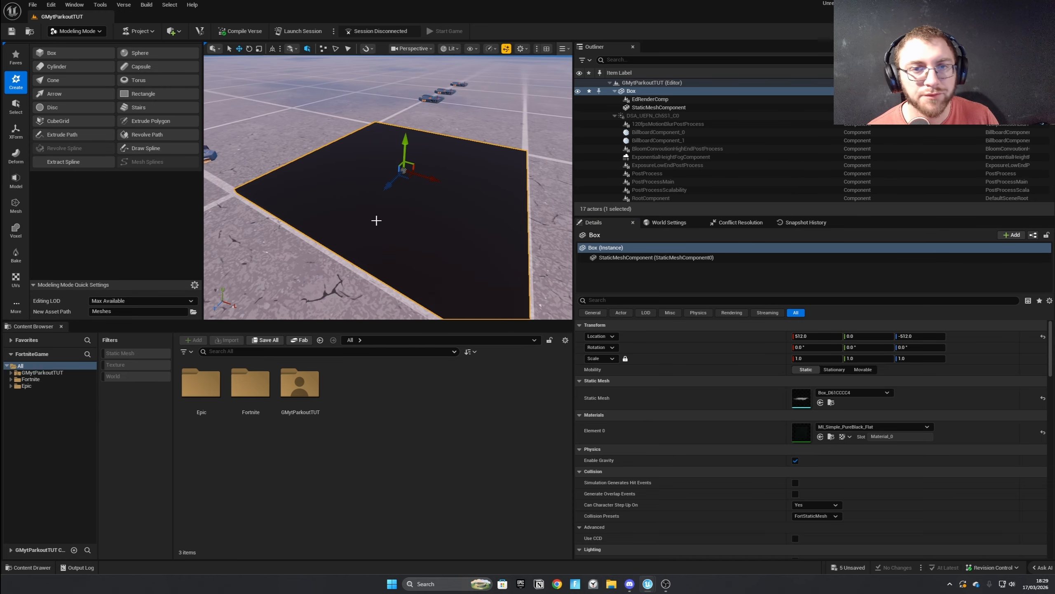
key(s)
right_drag(377, 221, 369, 203)
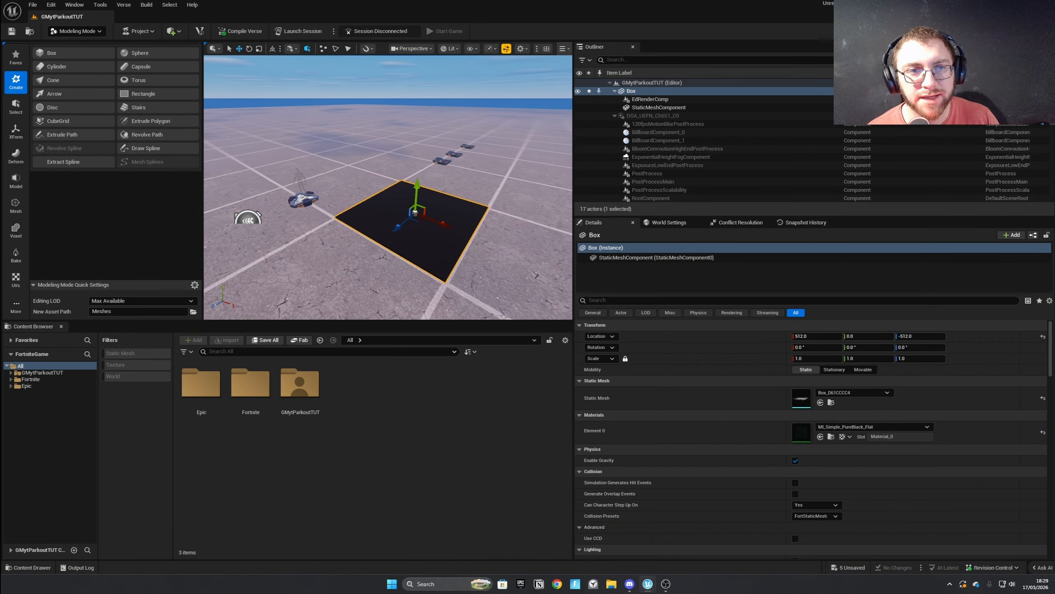
key(Escape)
click(419, 205)
key(ctrl+d)
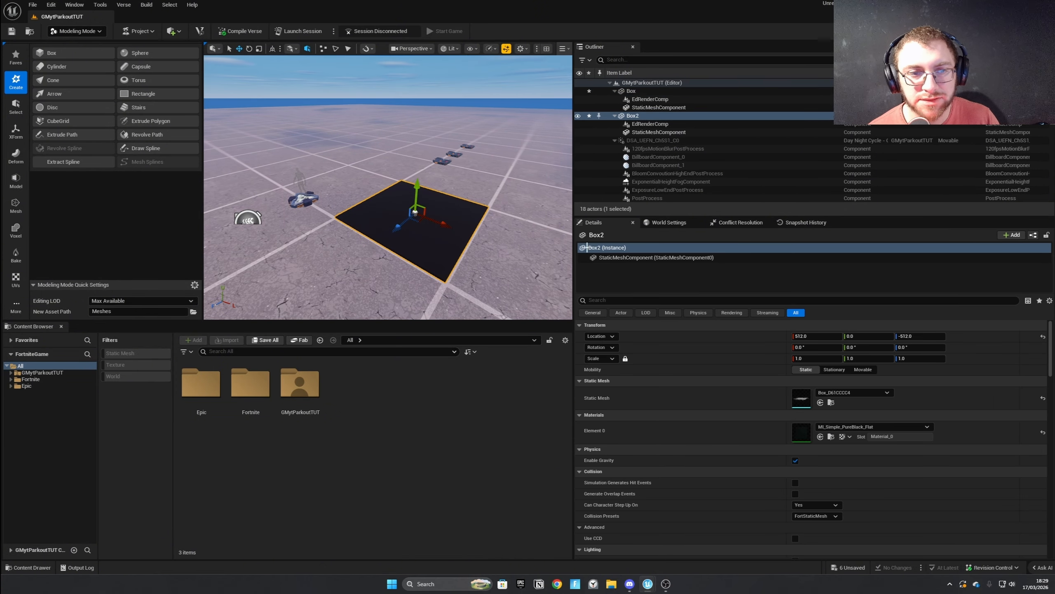
Set the duplicate box's scale to 0.9 uniformly on all three axes.
key(d)
key(w)
right_drag(517, 245, 466, 250)
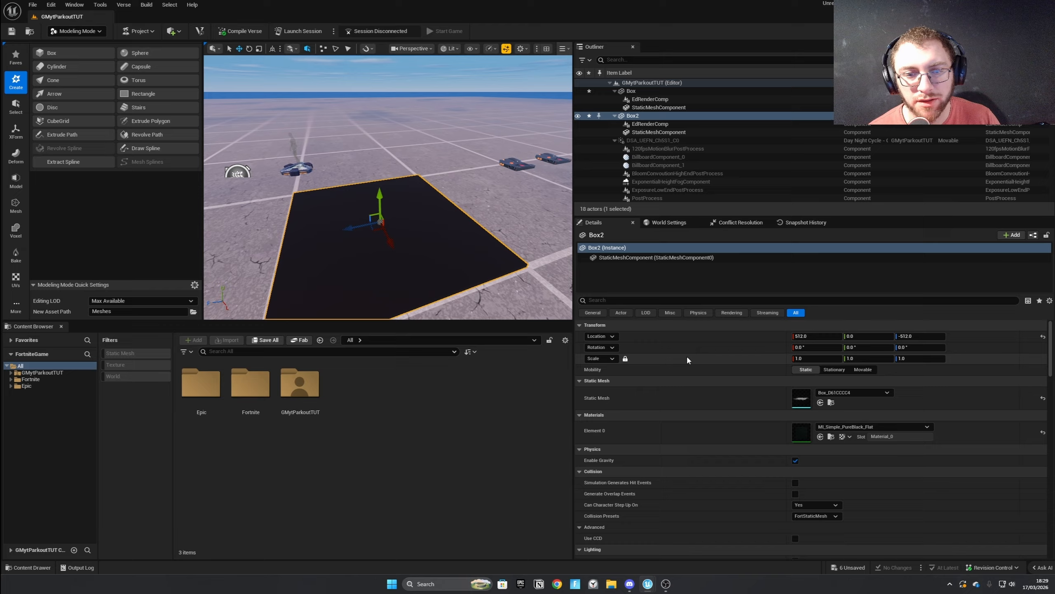
click(814, 358)
text(0.9)
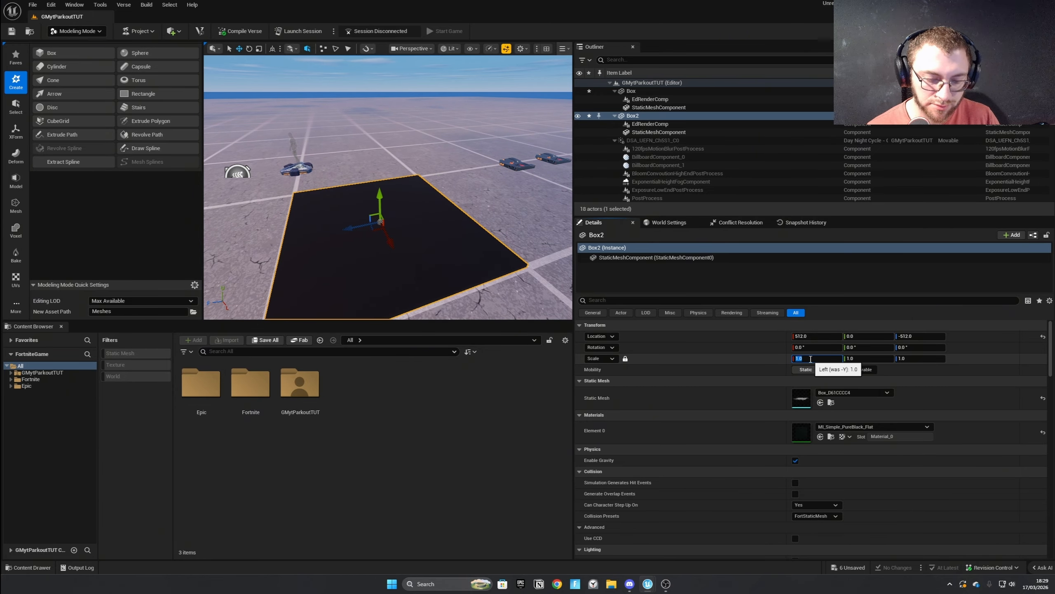
key(Return)
Raise the smaller duplicate box slightly by setting its vertical location to 2.0.
right_drag(512, 253, 482, 211)
key(q)
key(a)
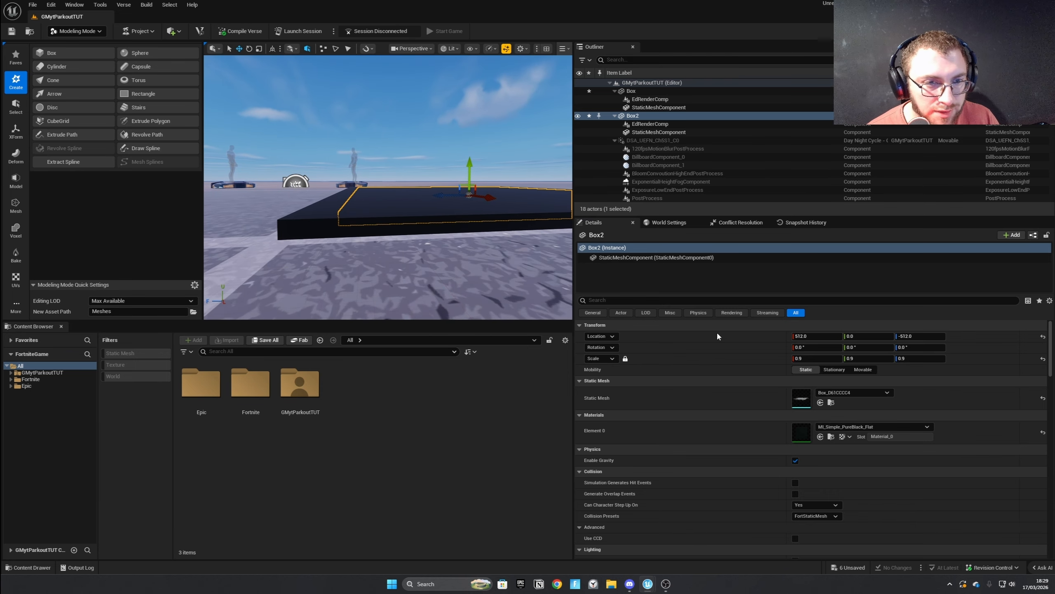
drag(857, 337, 860, 337)
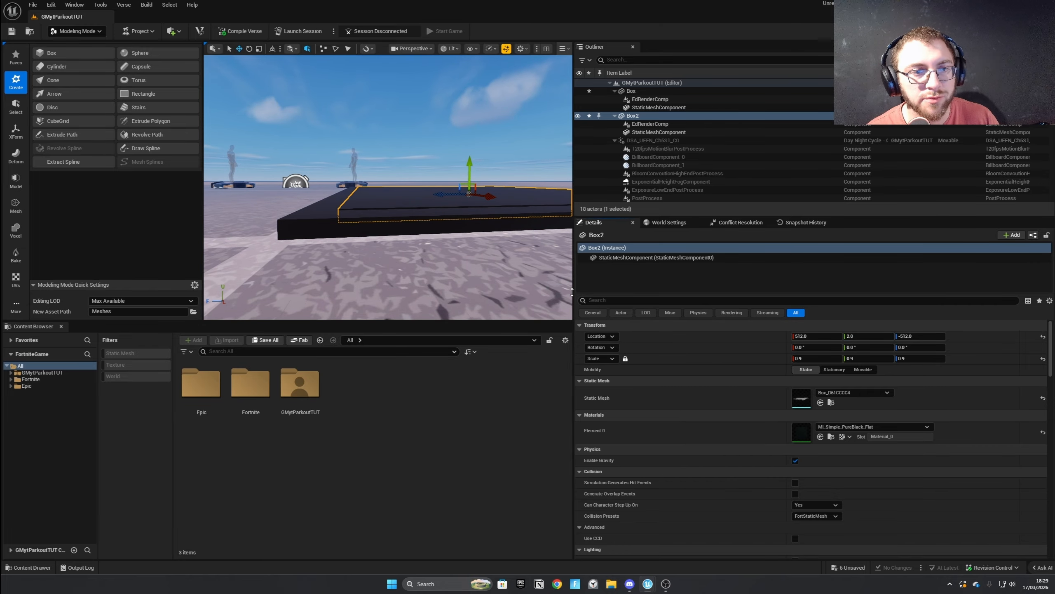
Search the materials for "white" and assign MI_Simple_PureWhite_Flat to the smaller duplicate box.
key(w)
mouse_move(463, 270)
right_down()
mouse_move(453, 288)
mouse_move(472, 315)
mouse_move(465, 283)
right_up()
key(a)
key(s)
key(e)
key(s)
click(905, 427)
text(white)
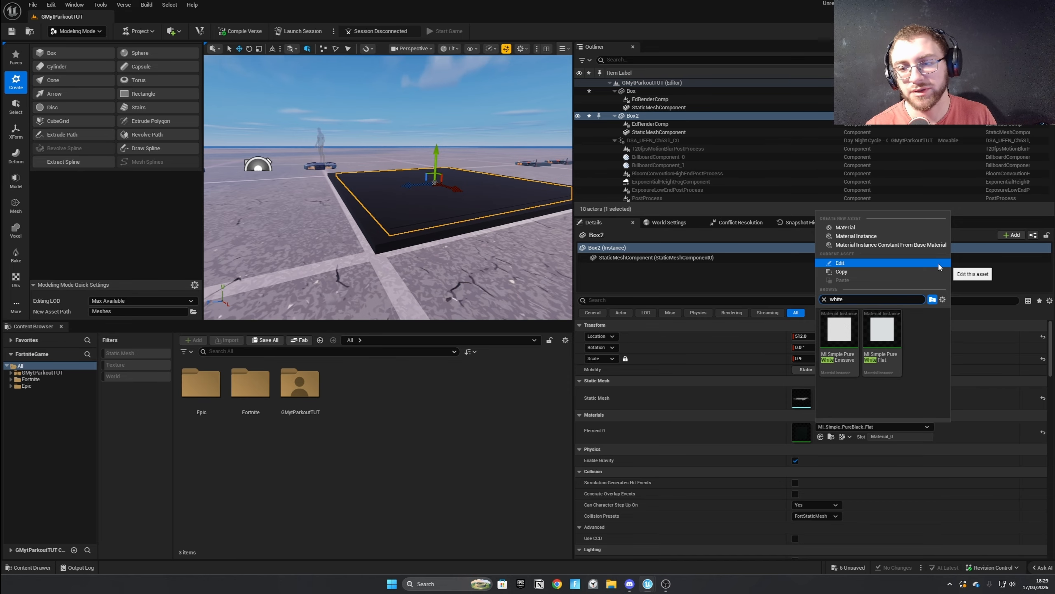
text(f)
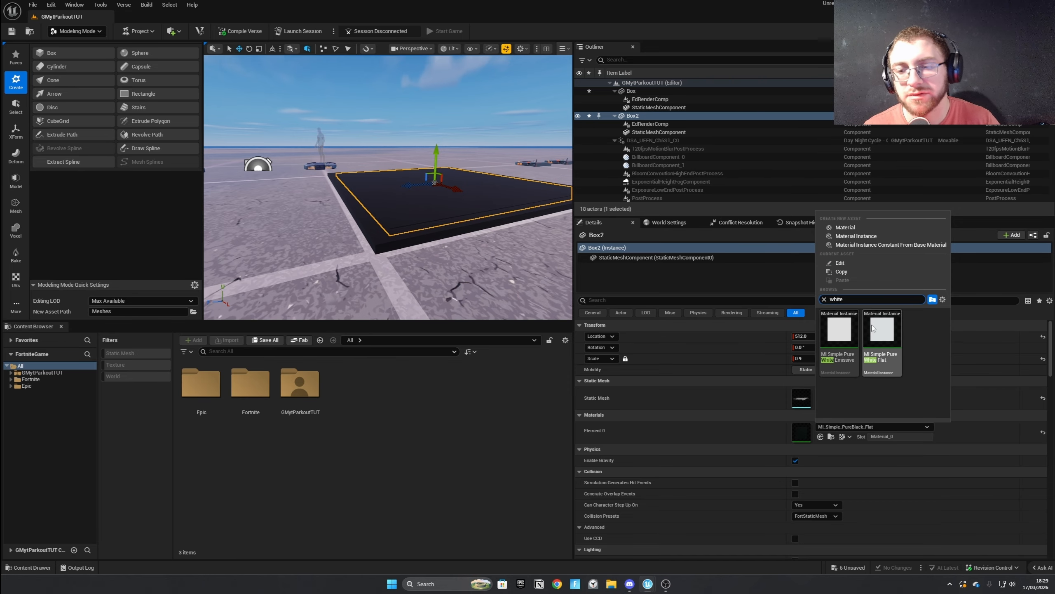
click(880, 351)
Merge the black box and the white box into a new object named CheckPointMesh, deleting the inputs.
key(e)
mouse_move(434, 141)
right_down()
mouse_move(432, 170)
mouse_move(434, 141)
right_up()
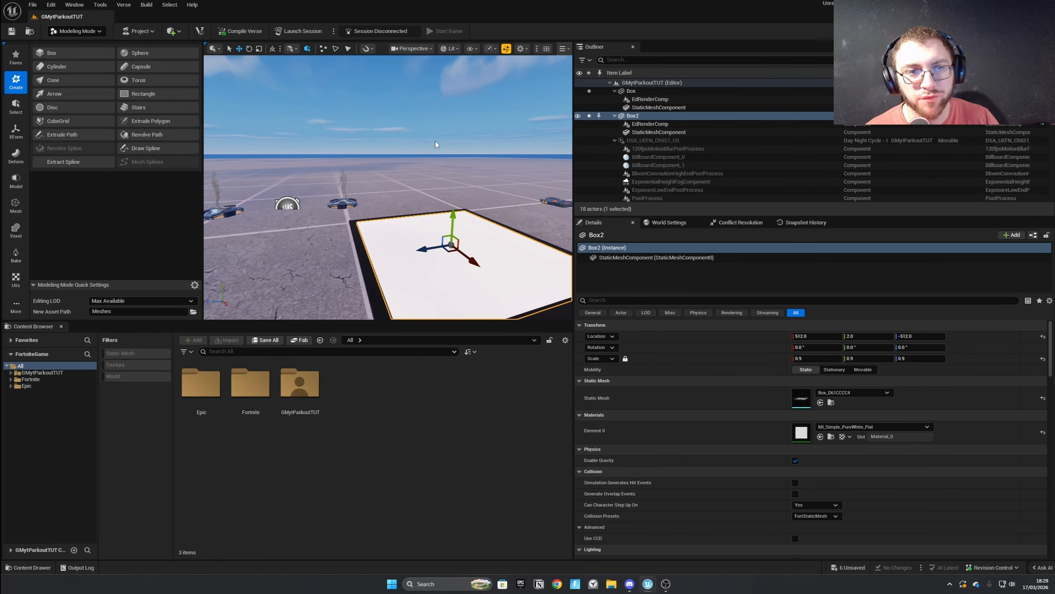
key(Escape)
click(386, 254)
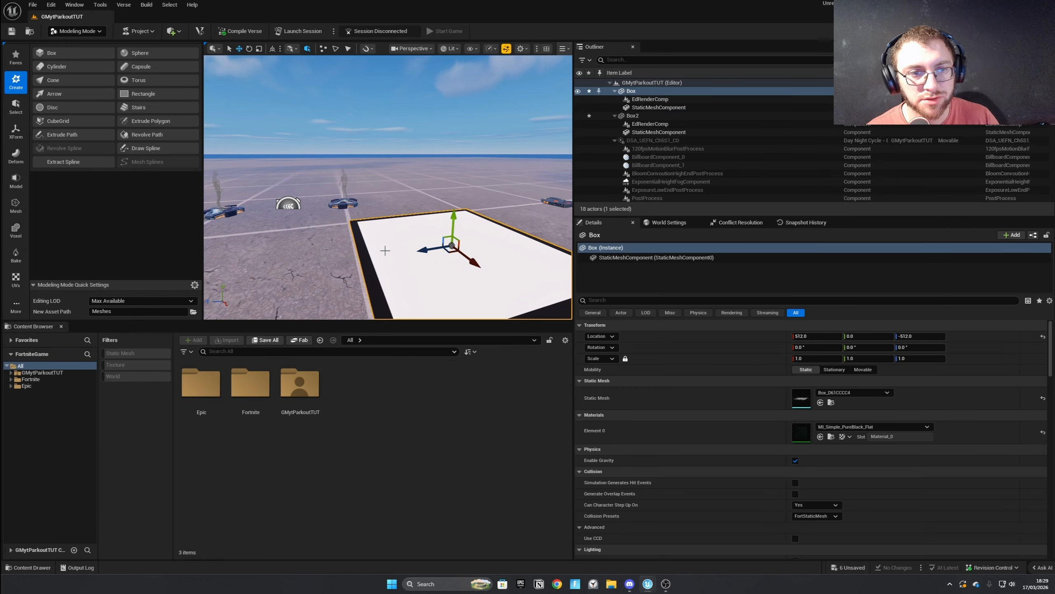
click(361, 245)
ctrl+click(357, 244)
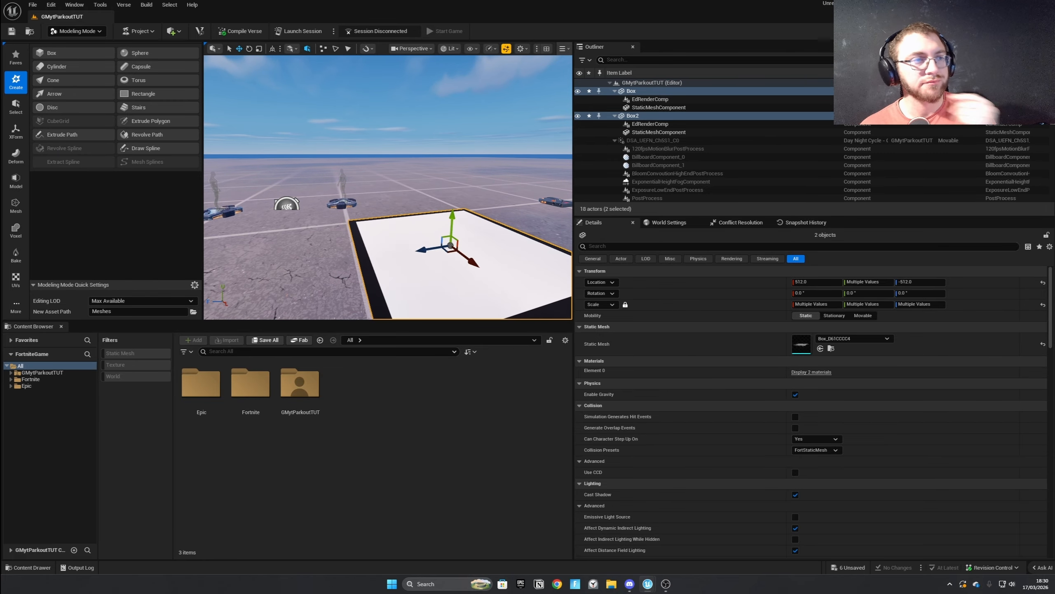
click(15, 132)
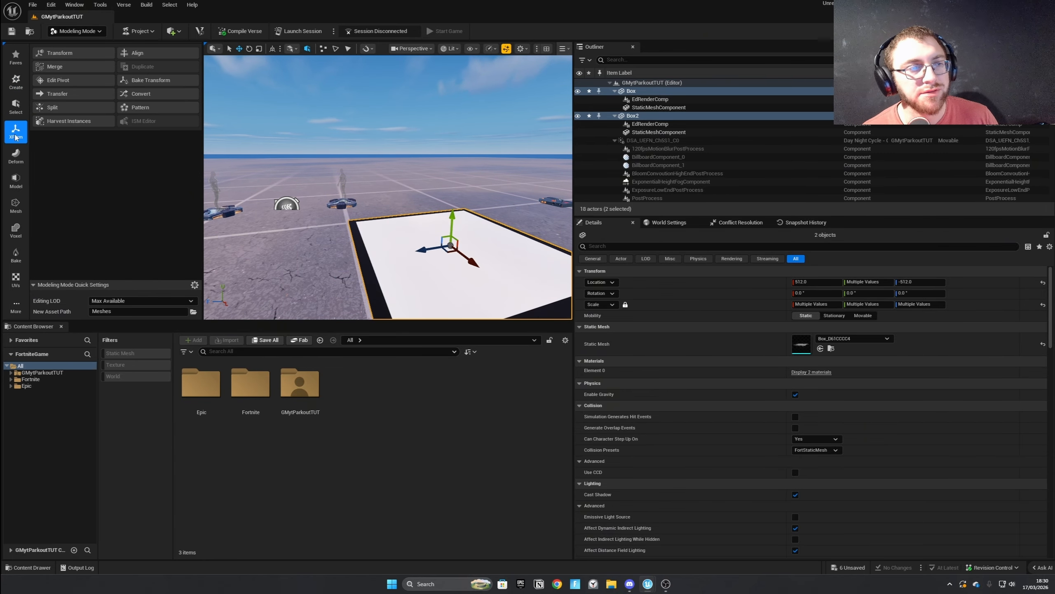
click(82, 63)
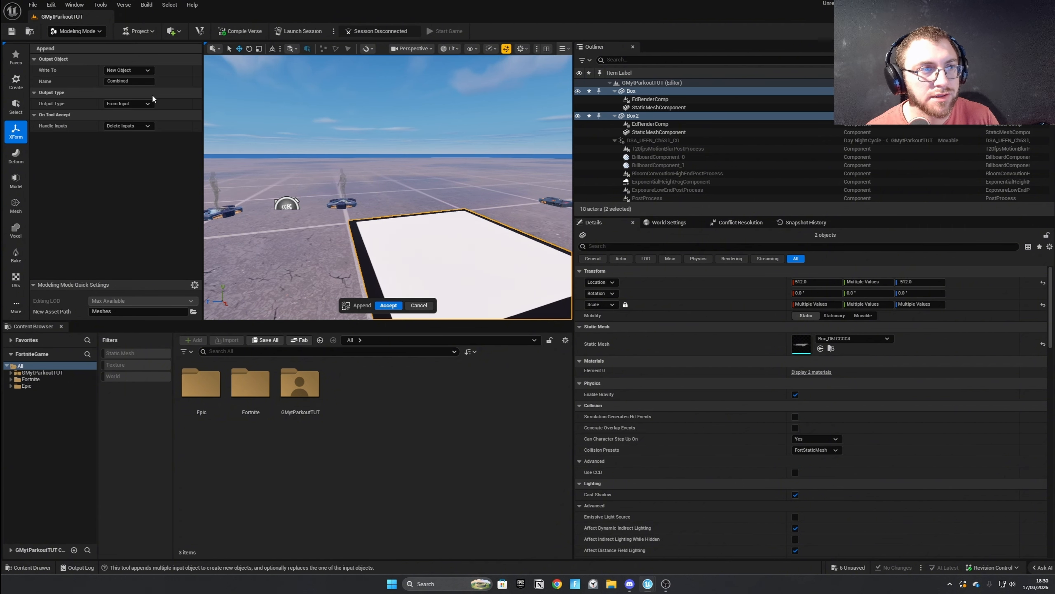
click(143, 80)
double_click(142, 80)
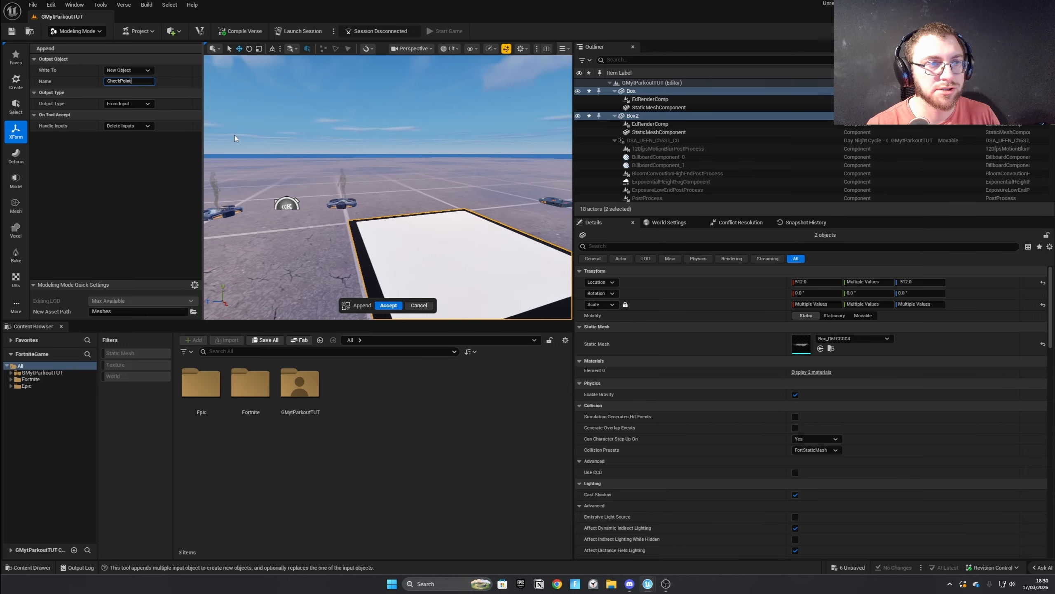
click(389, 305)
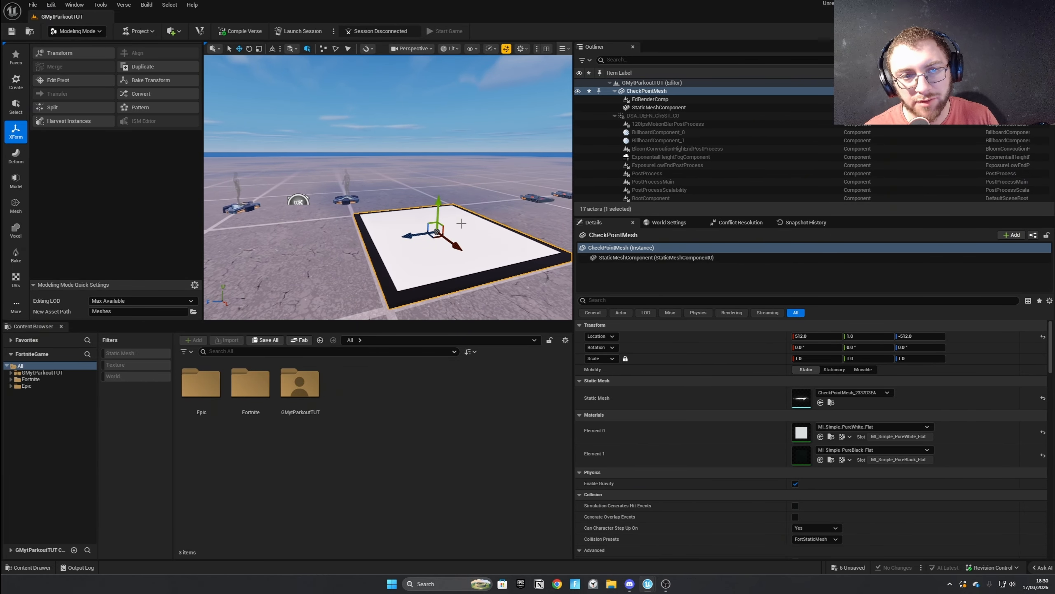
Try raising the merged checkpoint mesh off the floor, and undo the move.
drag(452, 224, 434, 175)
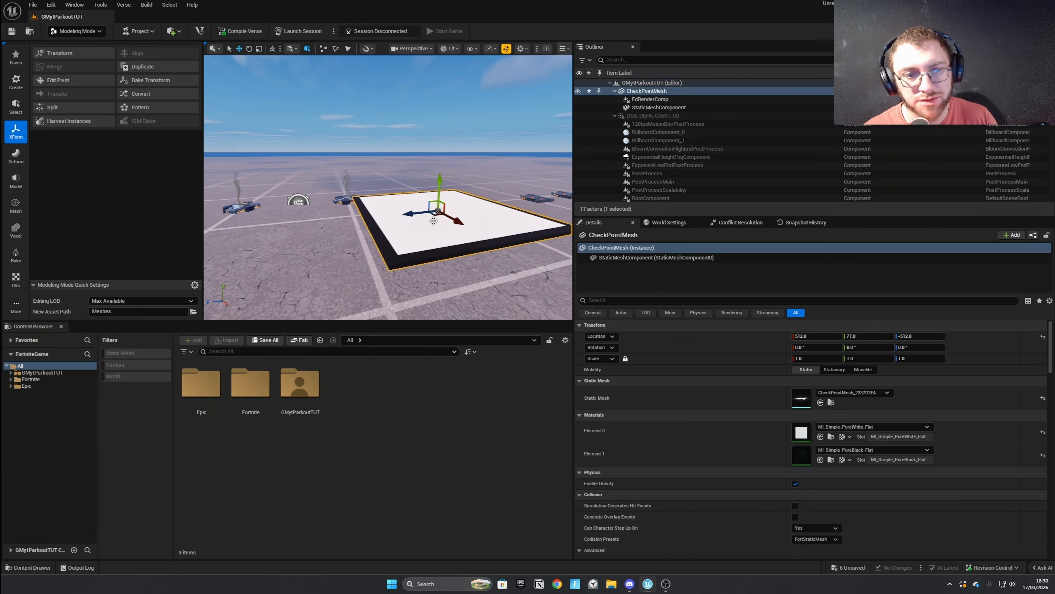
key(ctrl+z)
right_drag(449, 219, 478, 240)
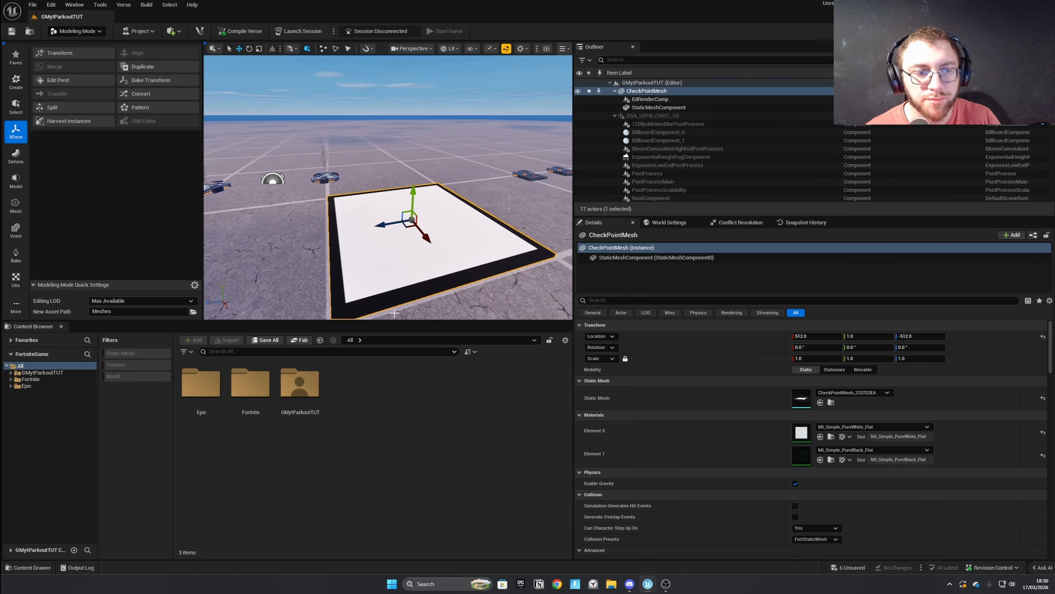
Rename the merged checkpoint mesh asset in the project's Meshes folder to CheckPointMeshOn.
double_click(300, 383)
double_click(201, 383)
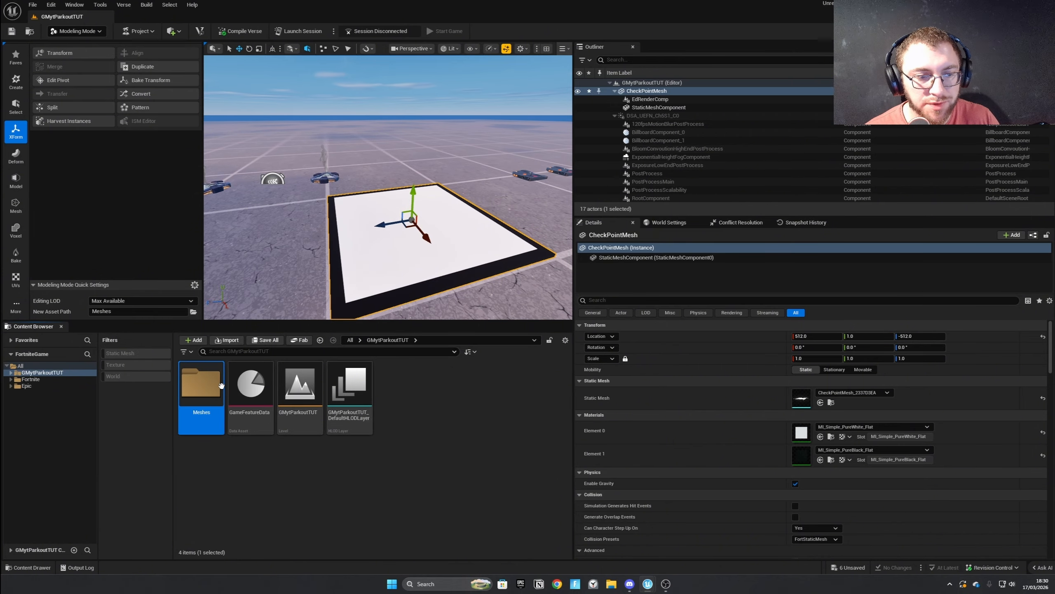
click(253, 383)
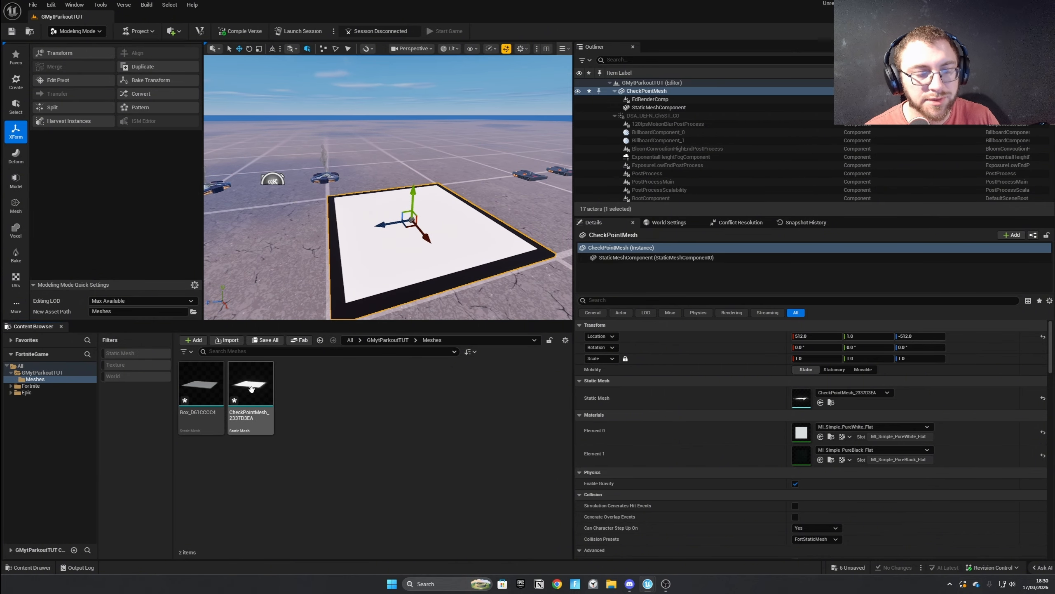
key(F2)
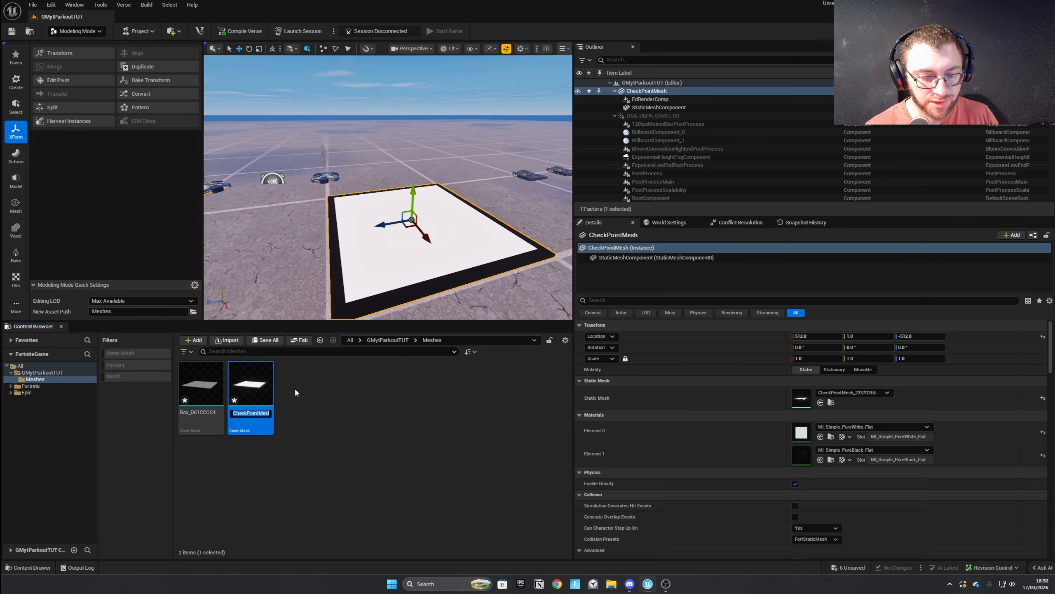
text(CheckPOint)
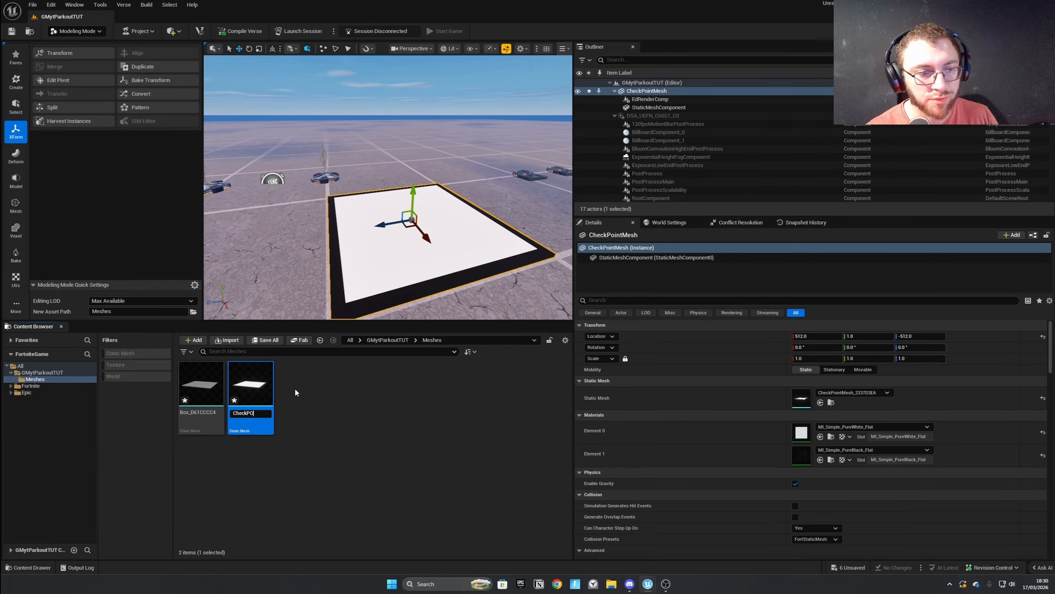
key(BackSpace)
key(BackSpace)
key(BackSpace)
key(BackSpace)
text(ointM)
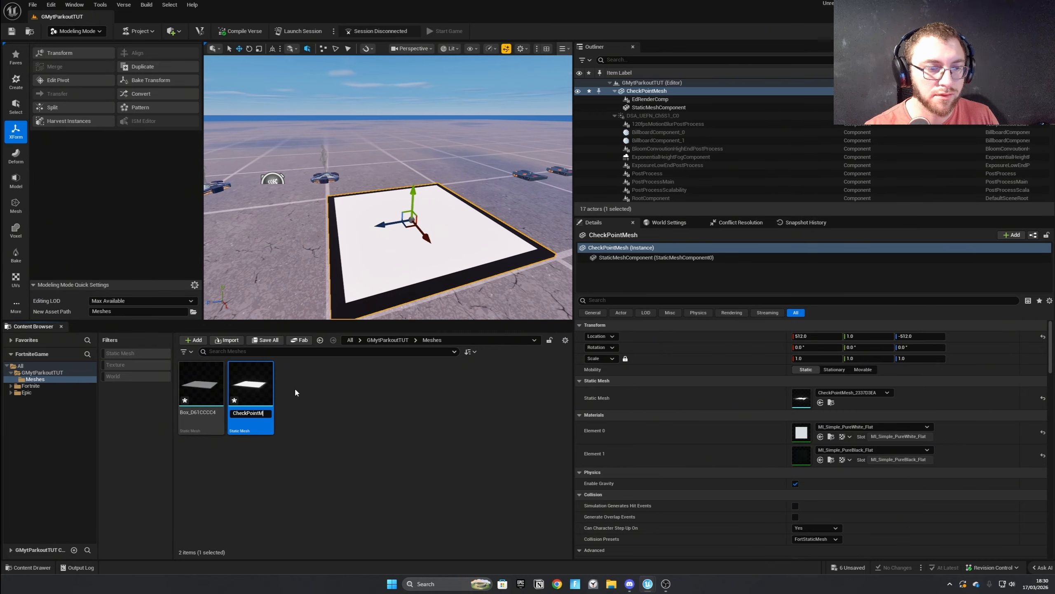
text(eshOn)
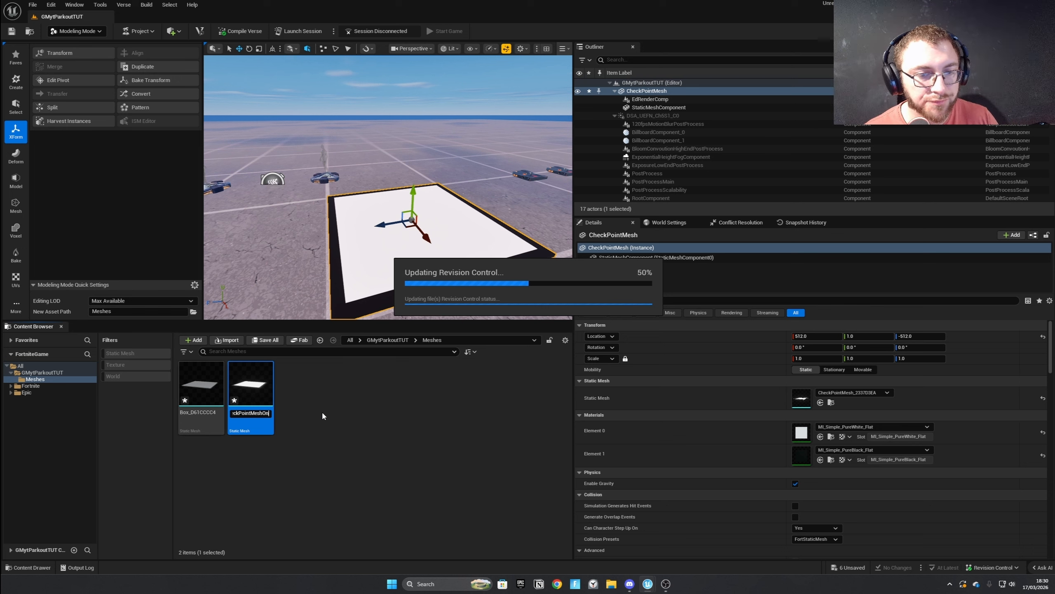
key(Return)
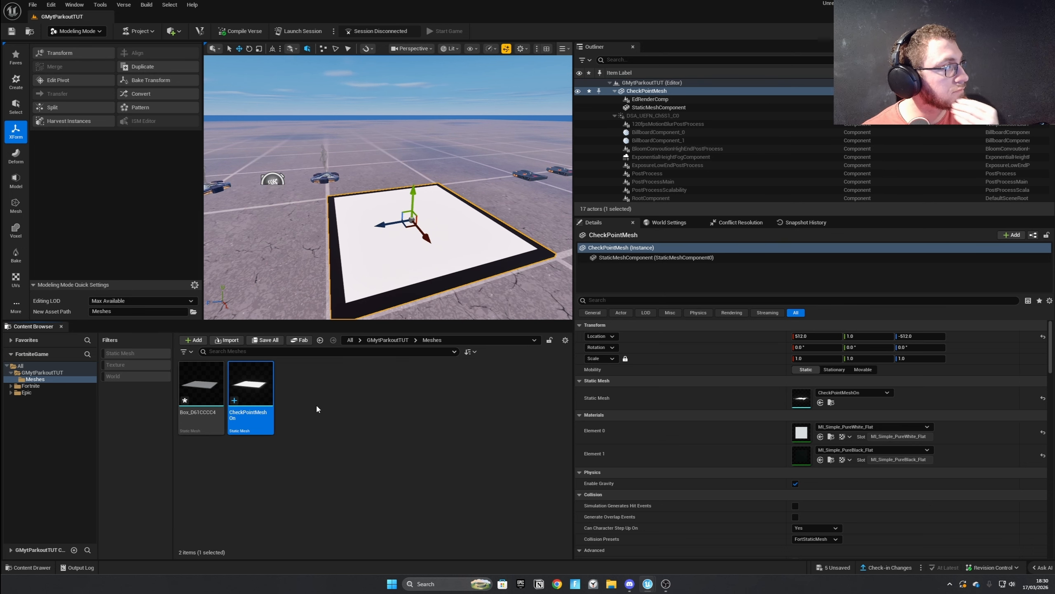
Duplicate the CheckPointMeshOn asset and name the copy CheckPointMeshOff.
click(392, 438)
click(246, 398)
key(ctrl+d)
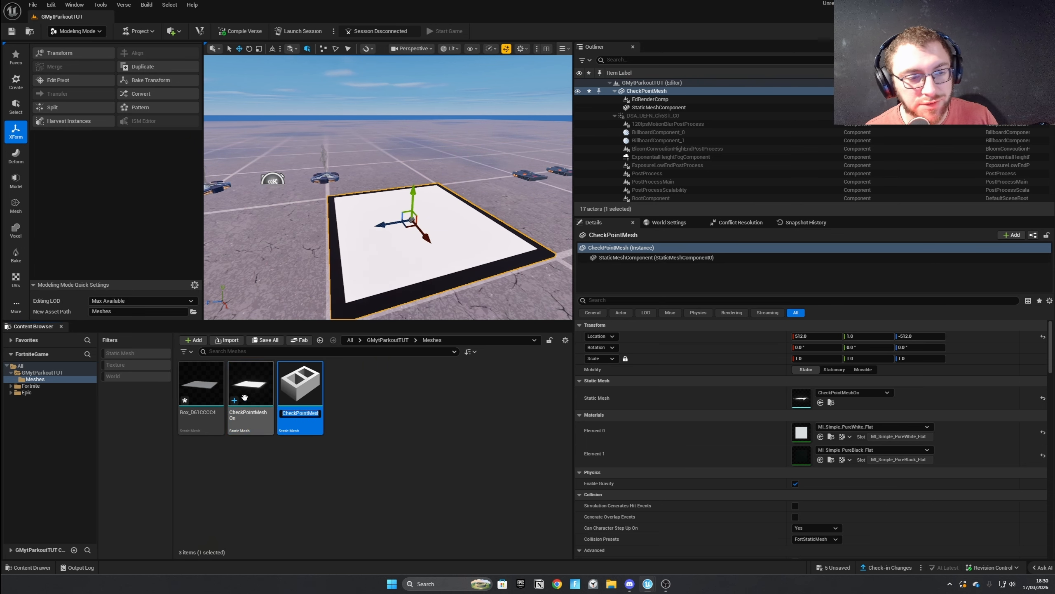
key(Right)
key(BackSpace)
key(BackSpace)
key(BackSpace)
text(OF)
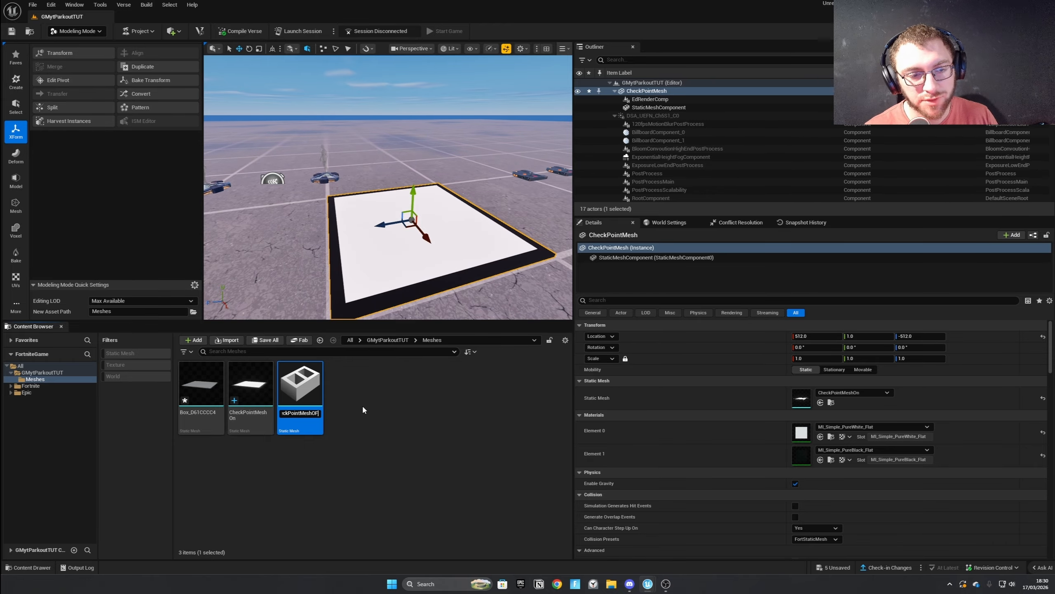
key(BackSpace)
text(ff)
key(Return)
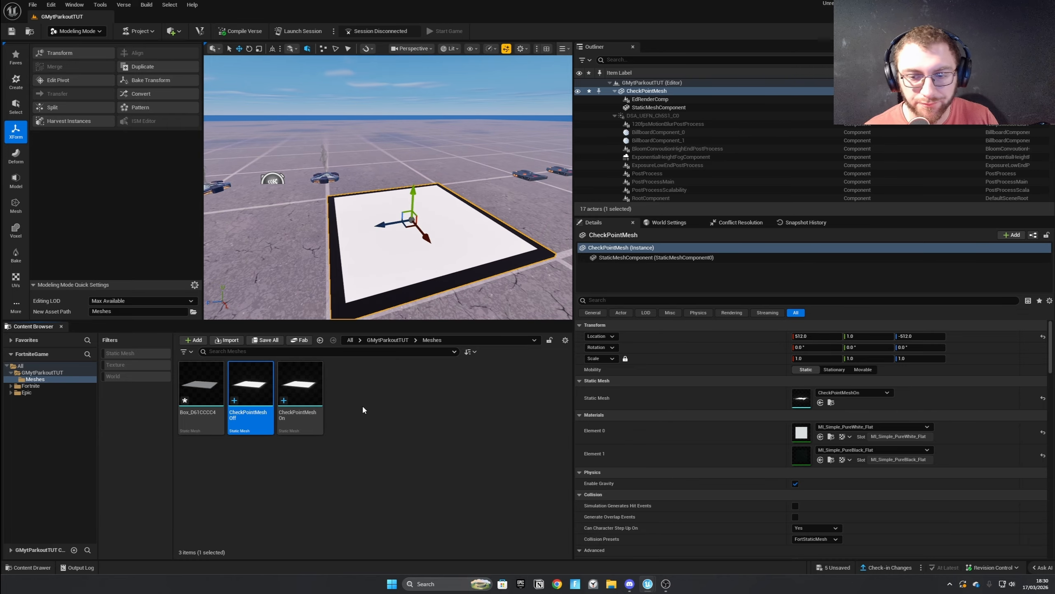
click(399, 385)
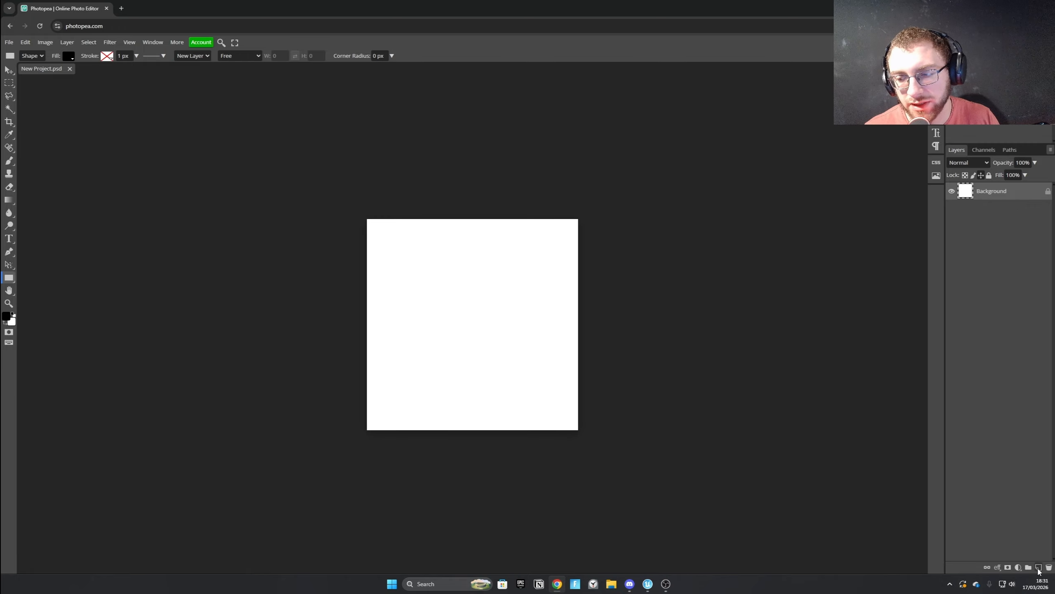
In Photopea, add a new layer above the white background and activate the Custom Shape tool.
click(1038, 568)
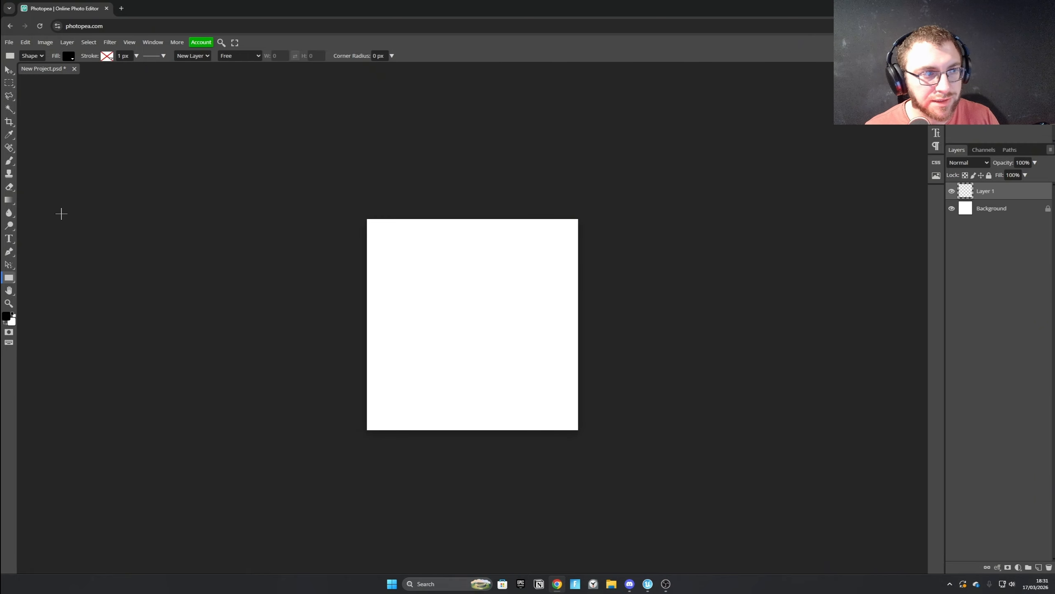
click(9, 200)
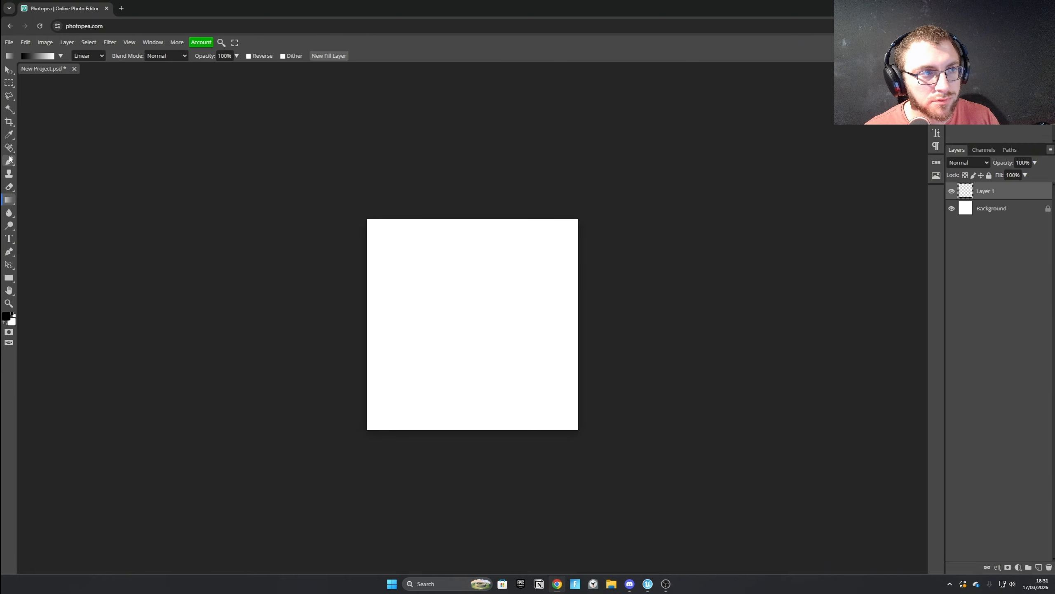
click(9, 278)
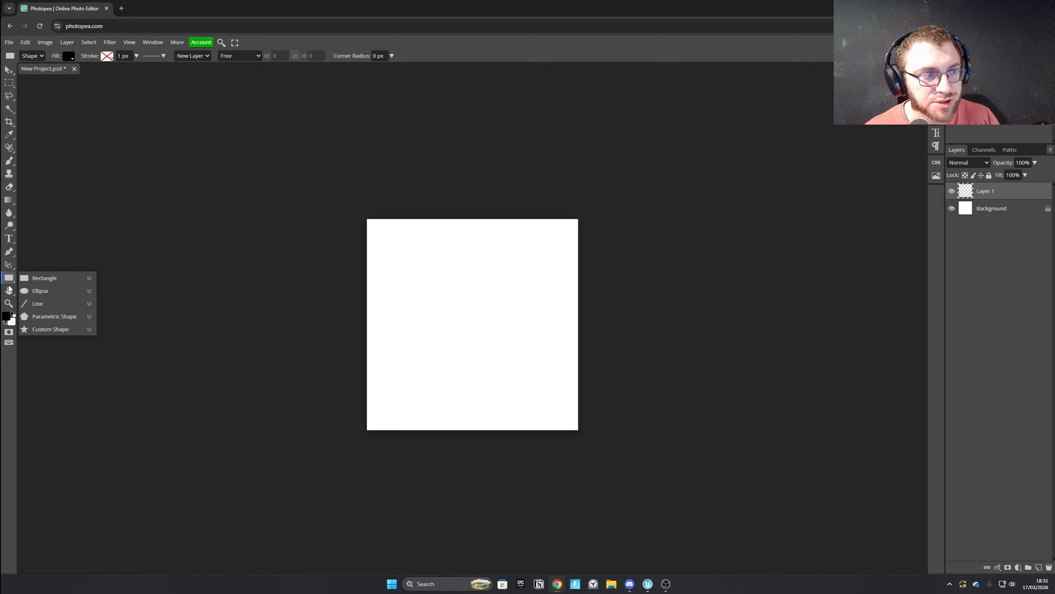
click(52, 330)
click(41, 59)
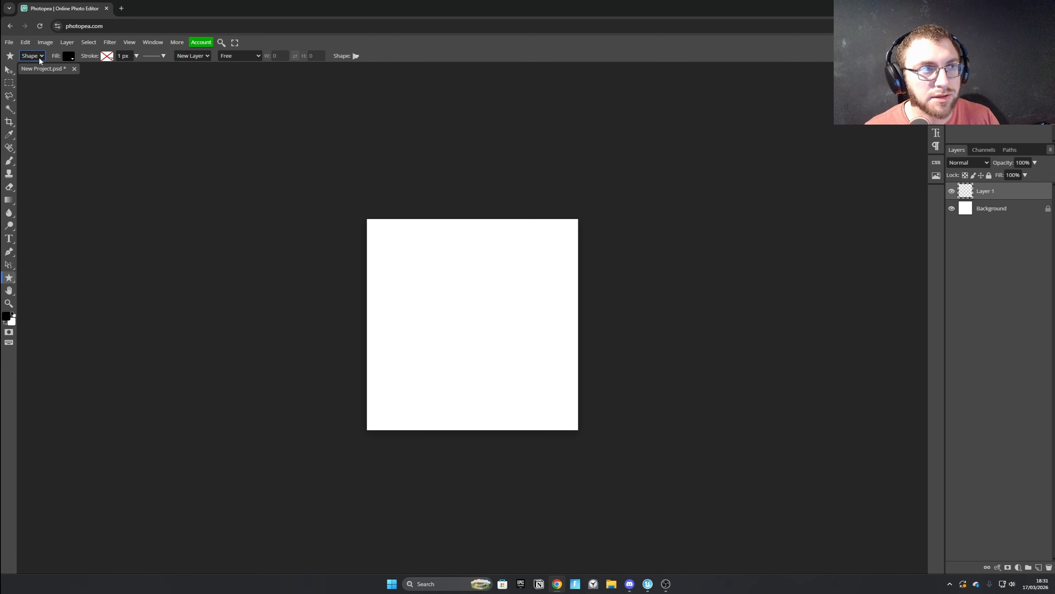
Search the custom shapes for "arrow", choose the left-long arrow, and draw it large across the middle of the canvas.
click(356, 56)
click(401, 153)
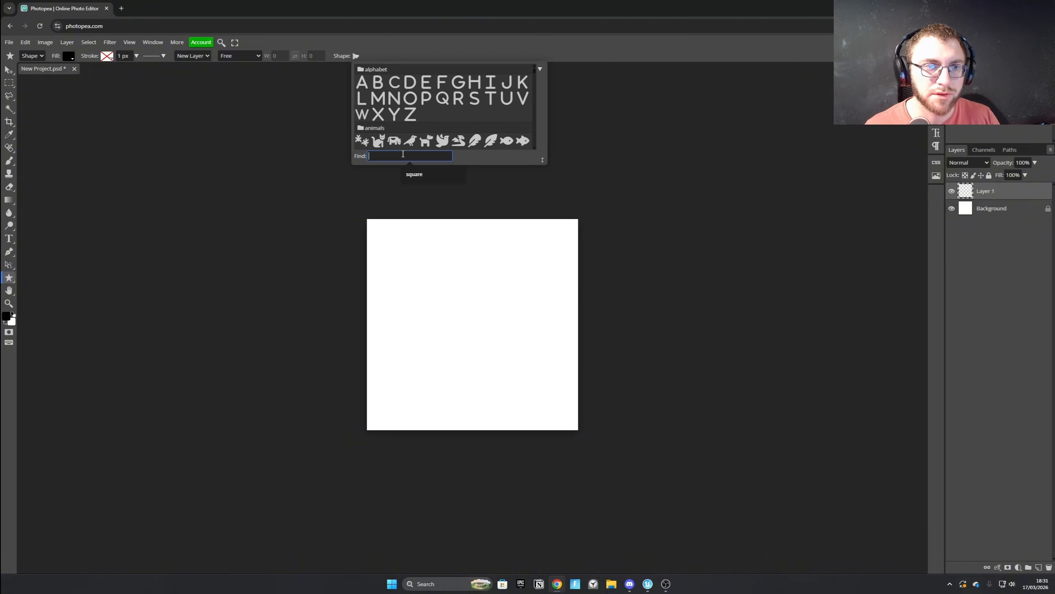
text(arrow)
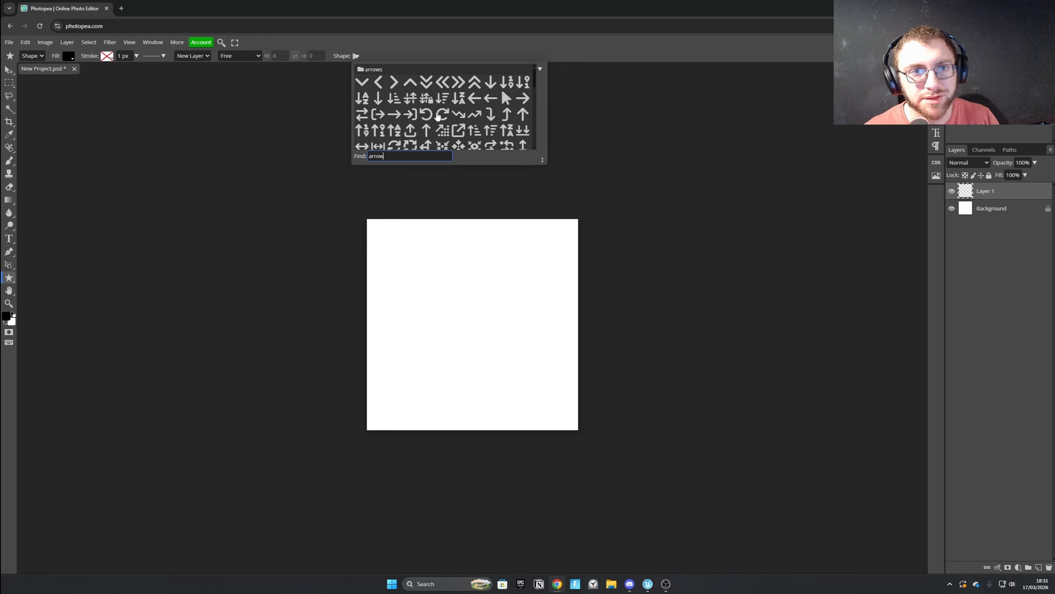
scroll(437, 116, down, 5)
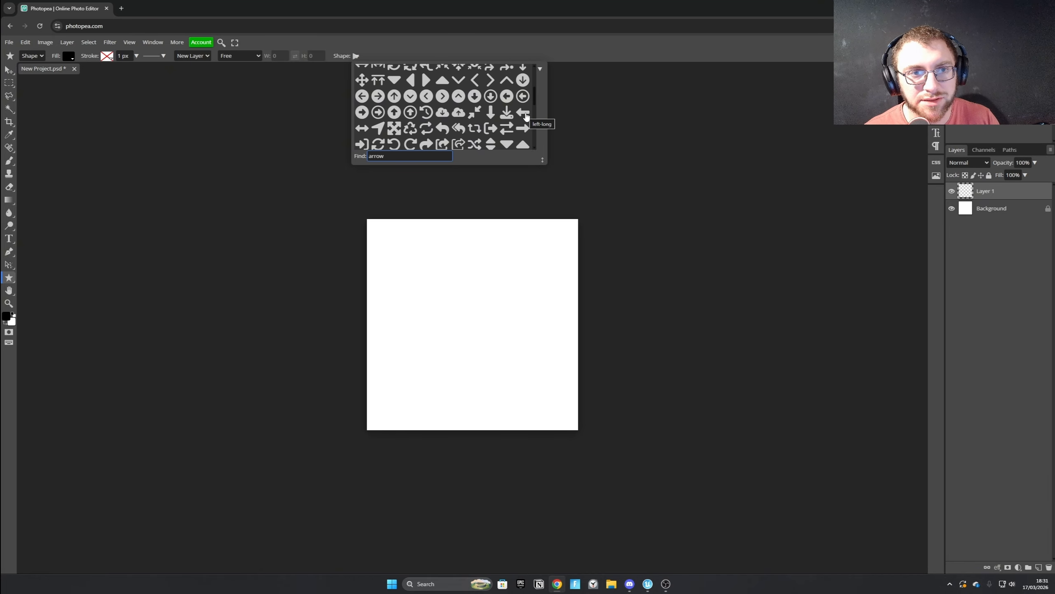
click(525, 113)
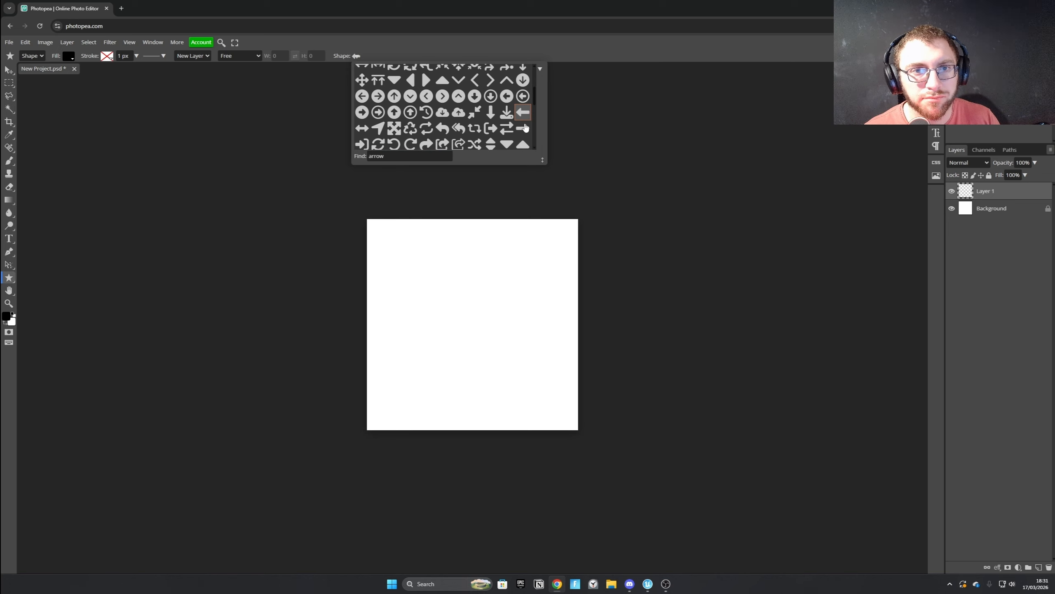
scroll(493, 127, up, 3)
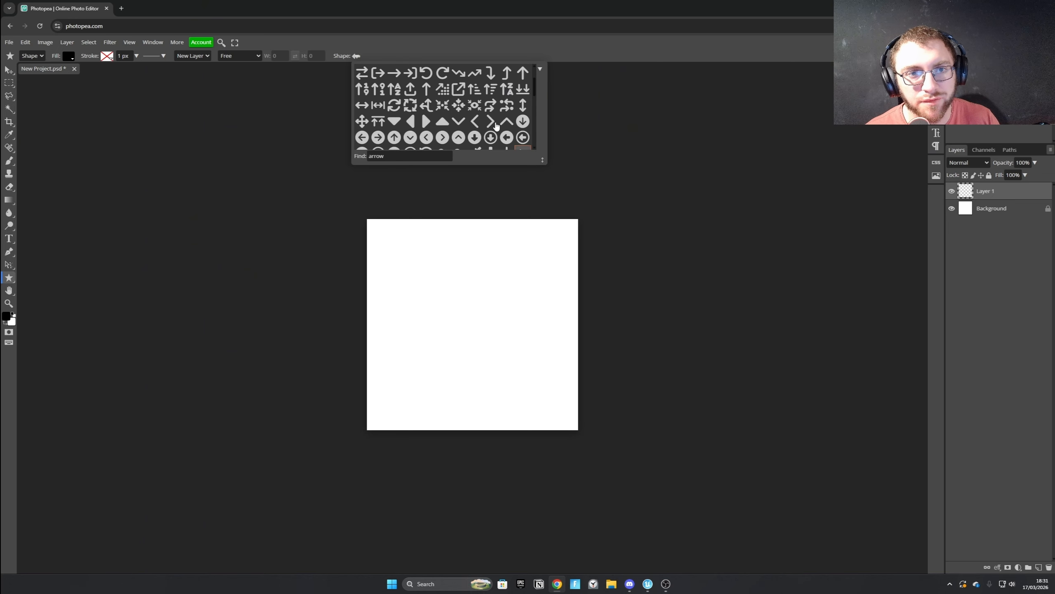
scroll(494, 126, down, 2)
drag(406, 255, 549, 394)
Free-transform the arrow to a 90° rotation so it points up, enlarge it slightly to 101.9%, and apply the transform.
right_click(515, 326)
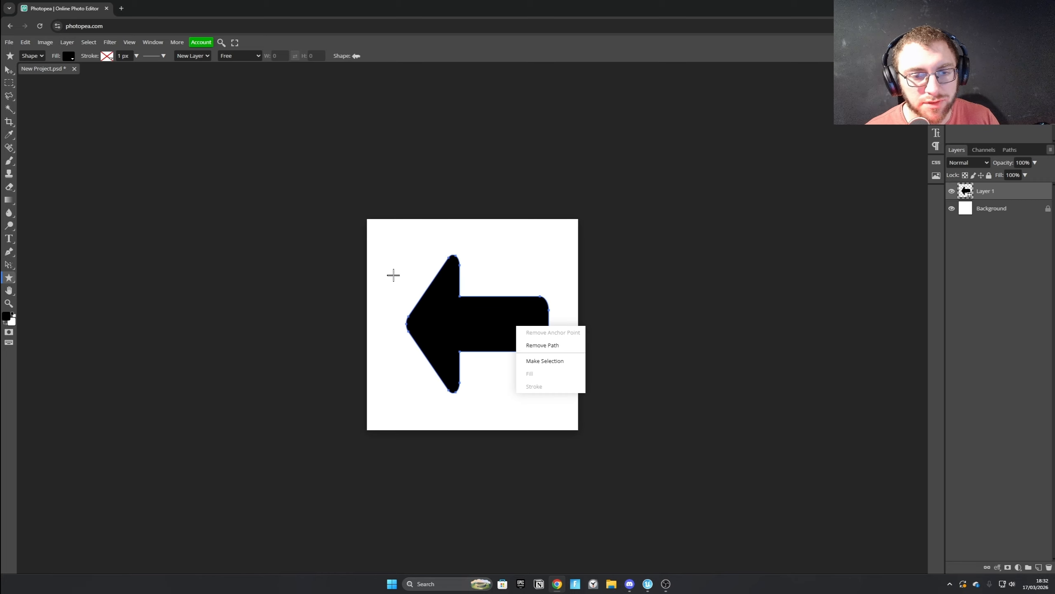
click(6, 84)
right_click(458, 320)
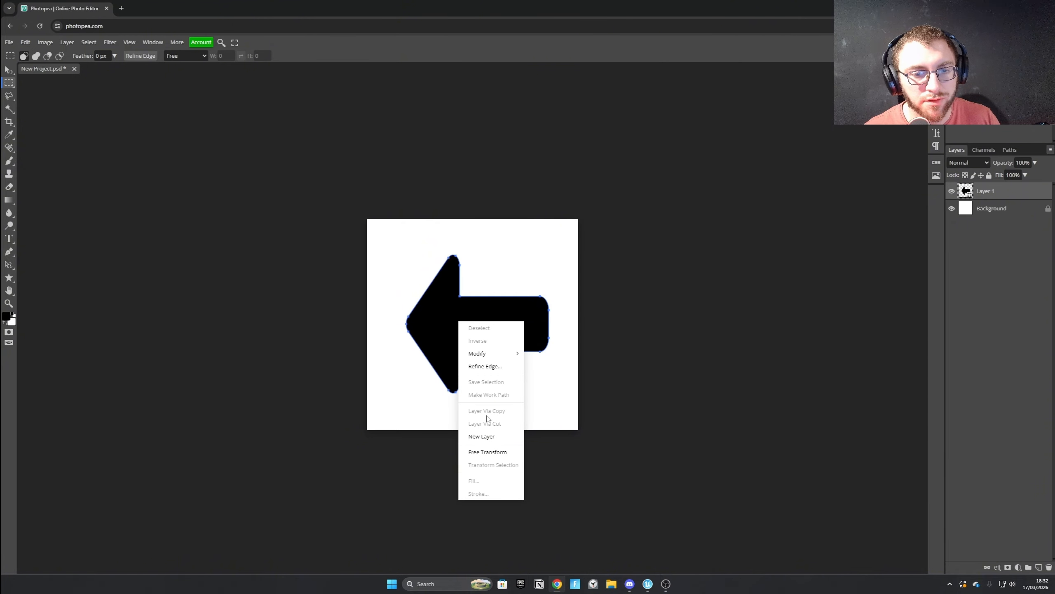
click(488, 448)
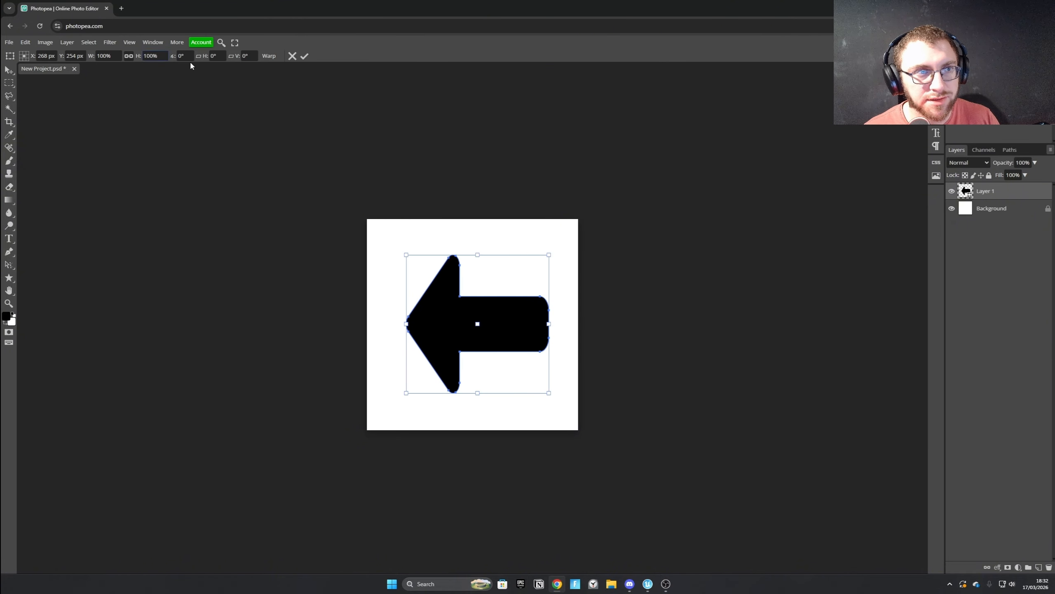
drag(555, 340, 387, 445)
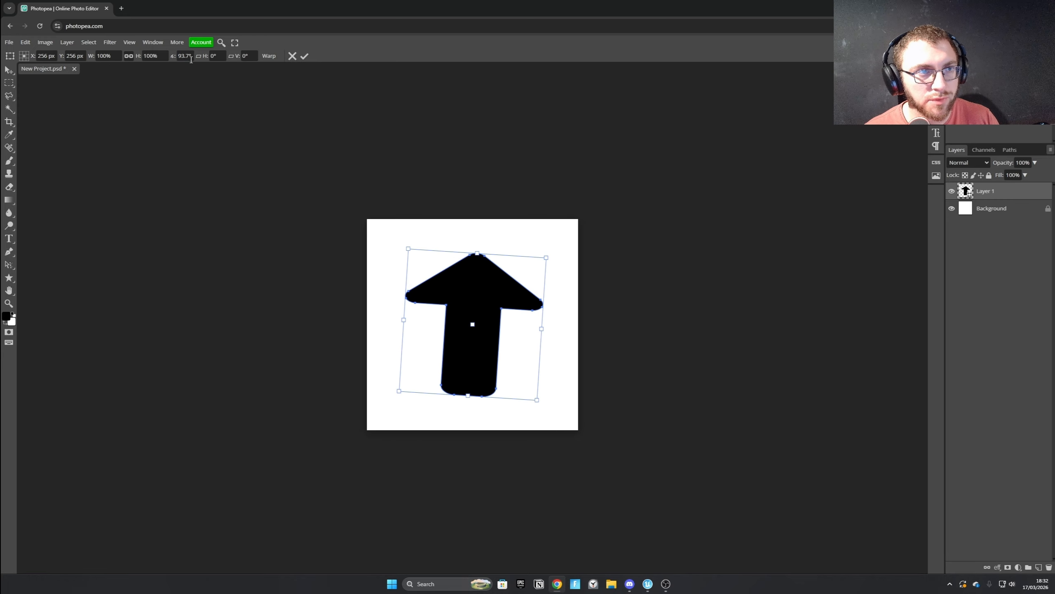
click(190, 57)
text(90)
key(Return)
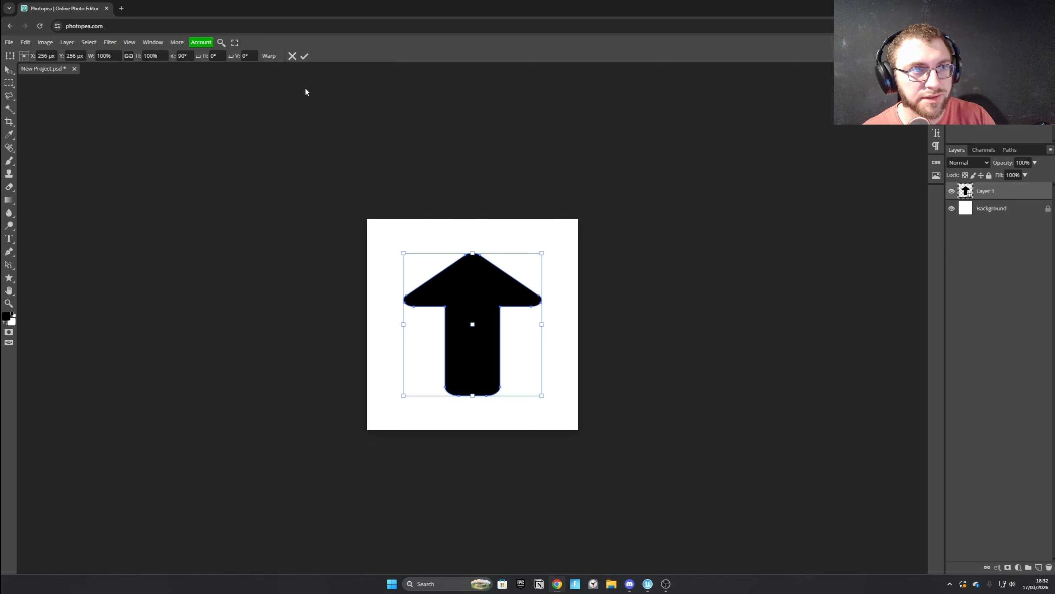
drag(473, 253, 473, 250)
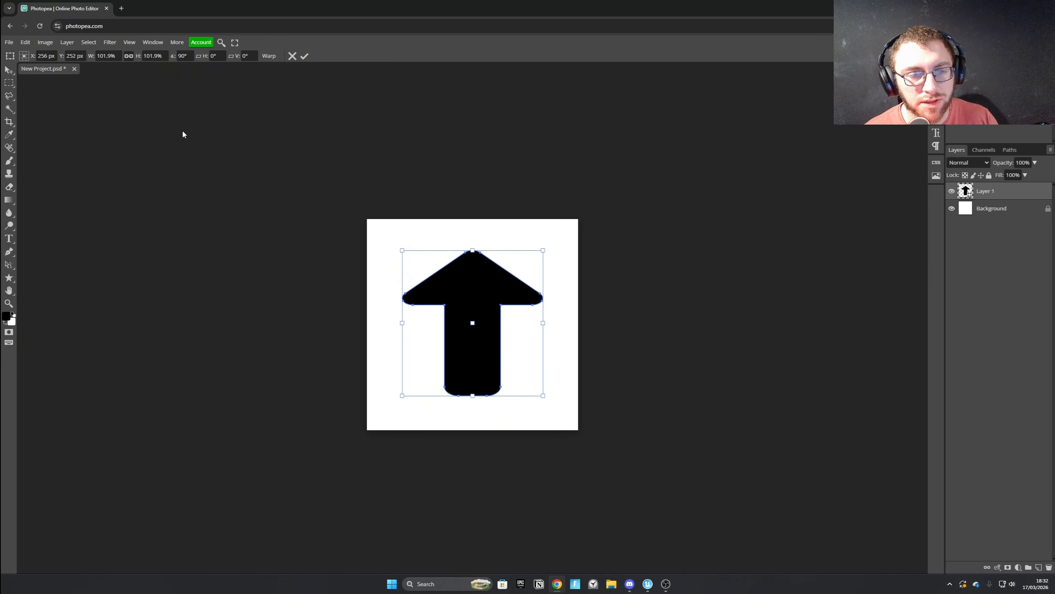
click(305, 56)
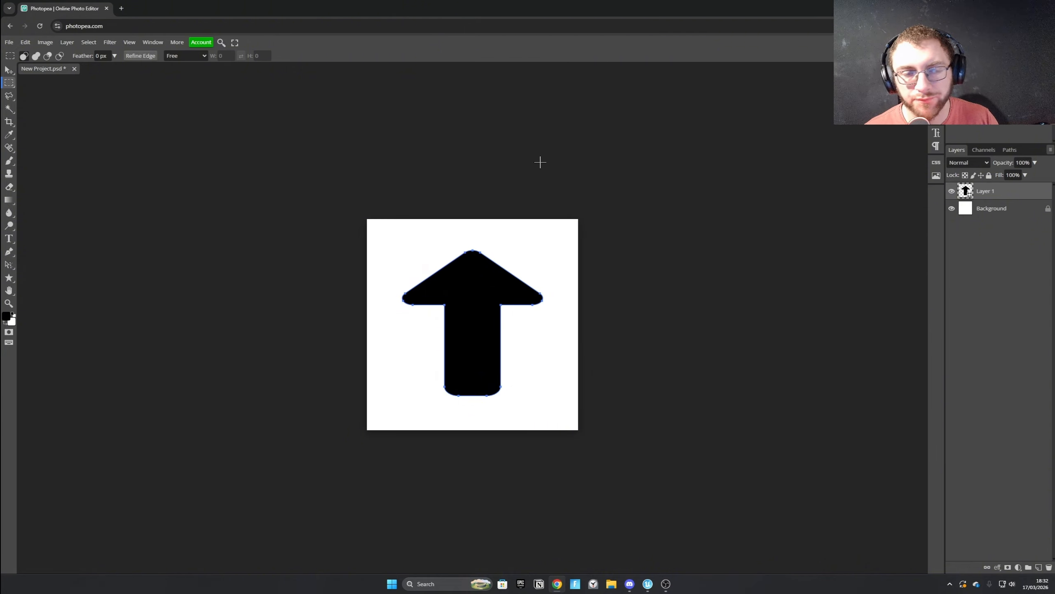
Add a black outside Stroke layer style with a size of 5 px to the arrow layer.
right_click(998, 197)
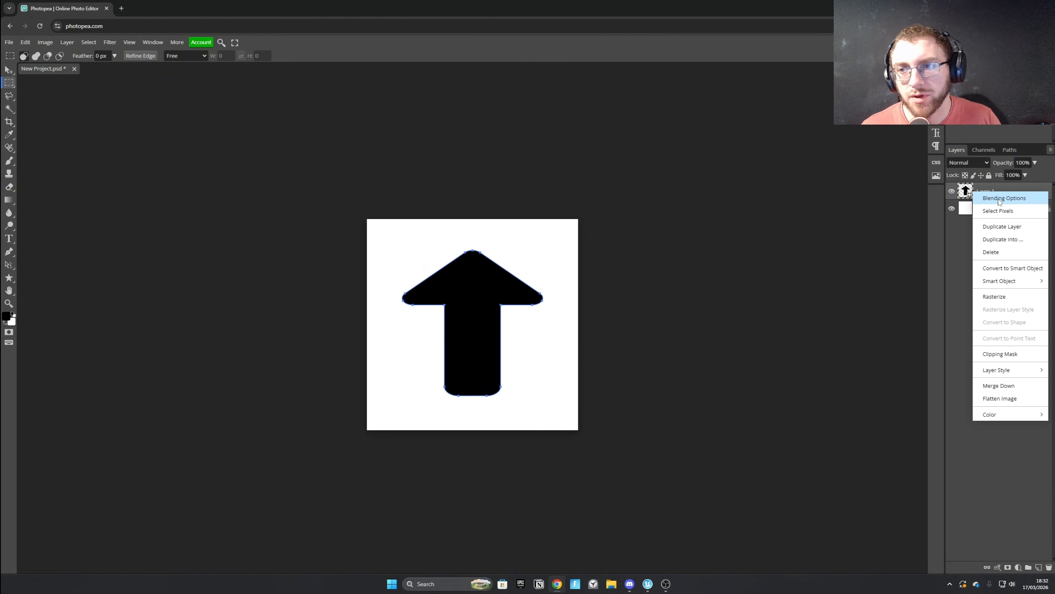
click(1010, 201)
click(75, 166)
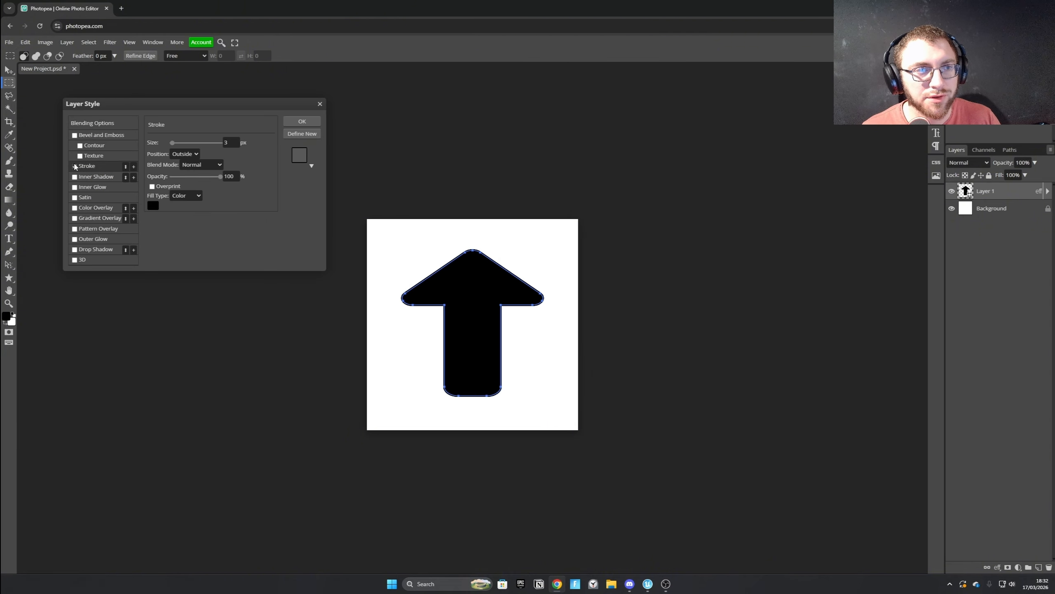
click(174, 154)
click(173, 156)
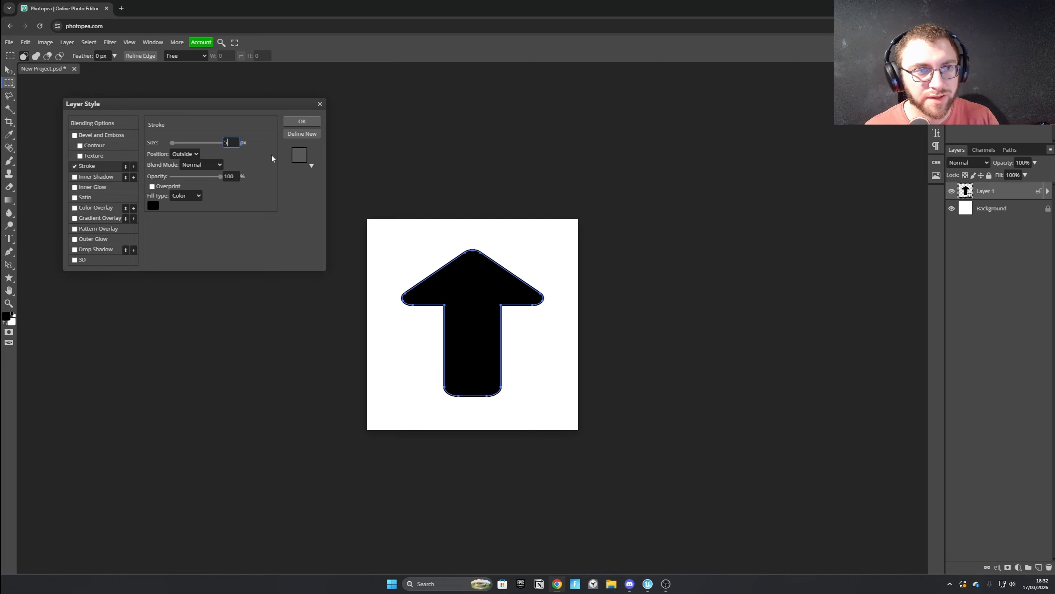
click(296, 121)
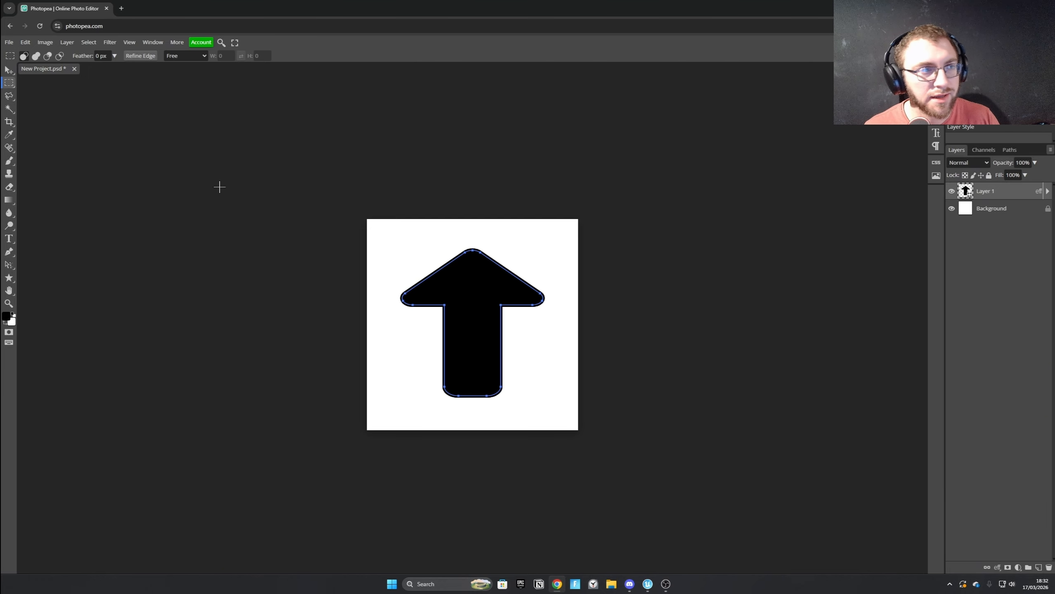
Set the foreground colour to bright red.
click(6, 316)
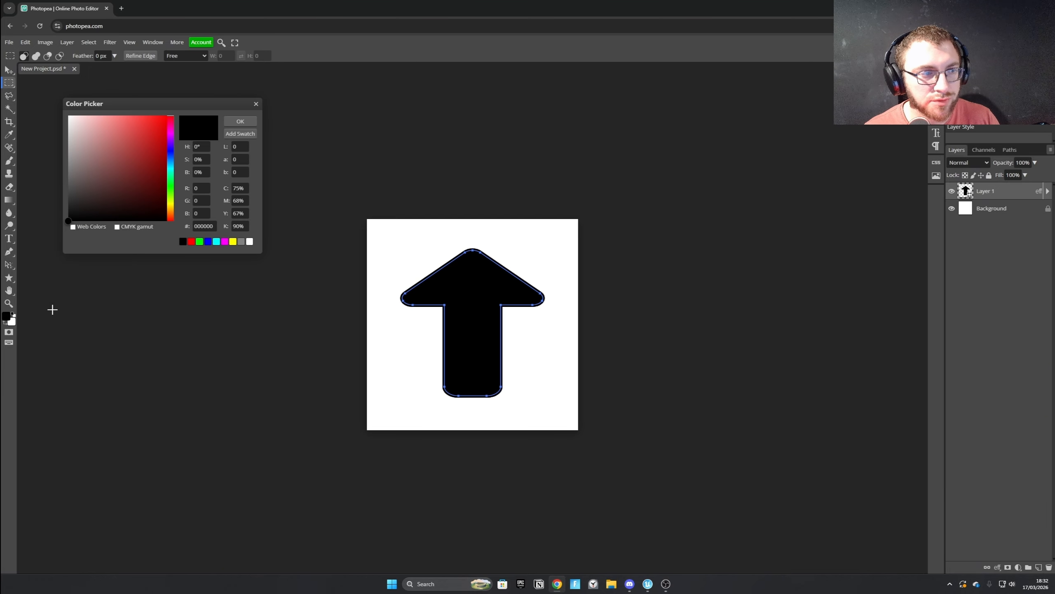
click(159, 138)
drag(175, 119, 209, 87)
click(240, 121)
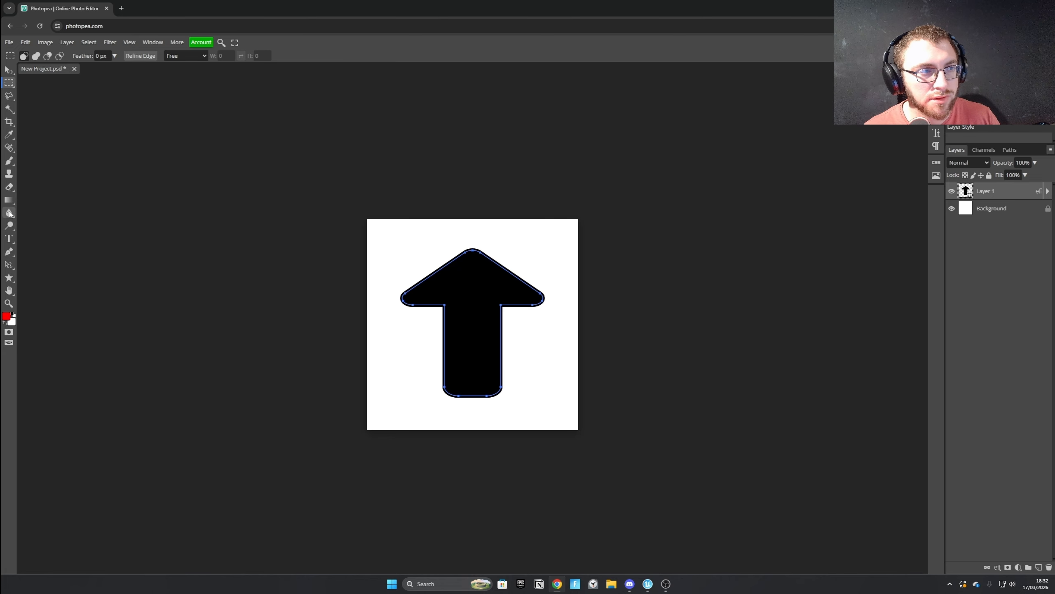
Try to fill the black arrow with the red foreground colour using the Paint Bucket tool.
right_click(9, 201)
click(44, 212)
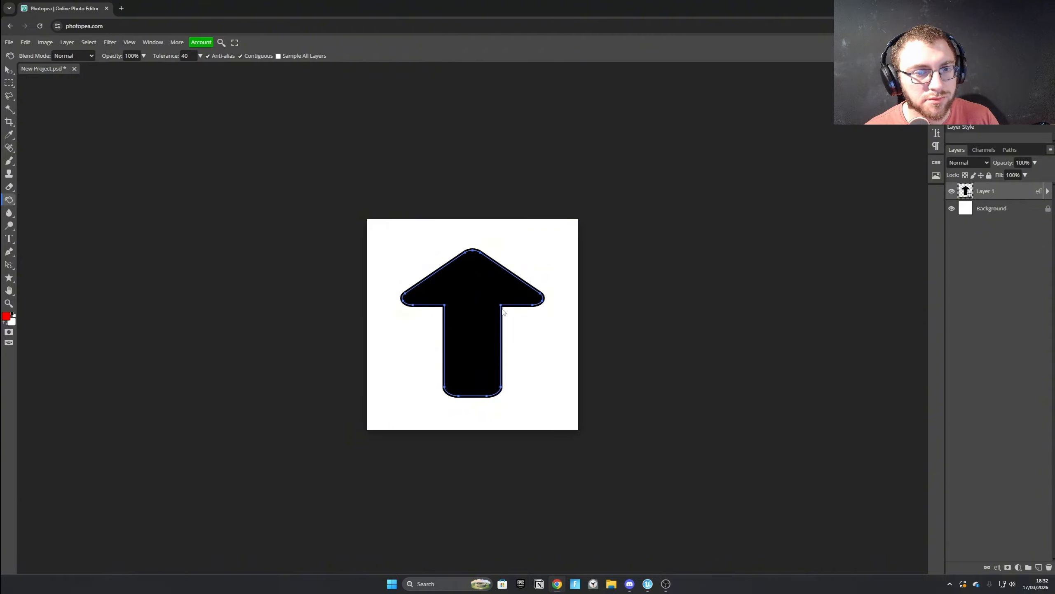
click(490, 298)
Rasterize the arrow layer and fill the arrow with the red foreground colour.
right_click(992, 191)
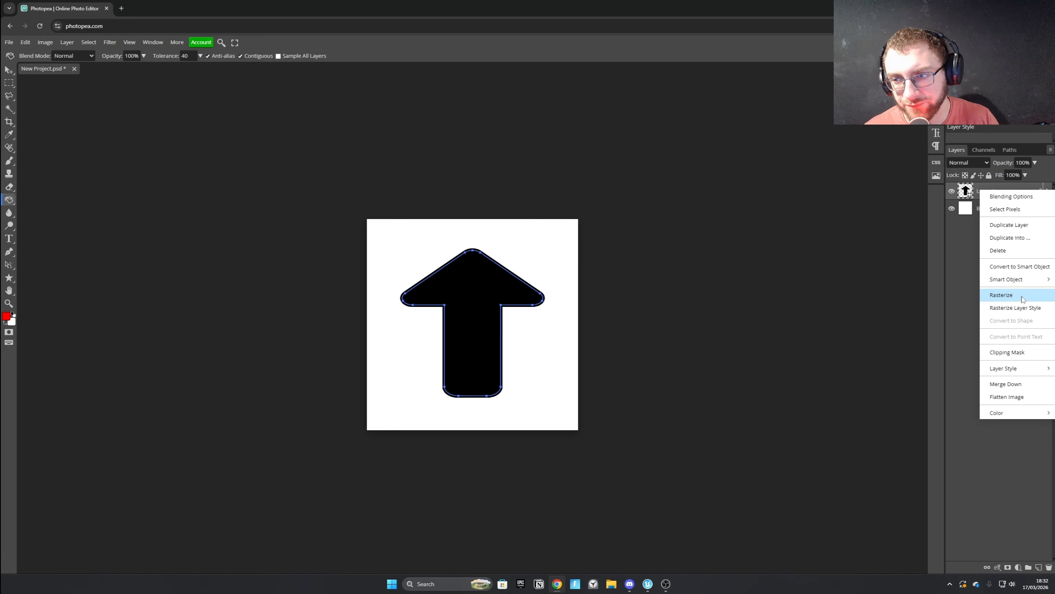
click(1022, 296)
click(474, 273)
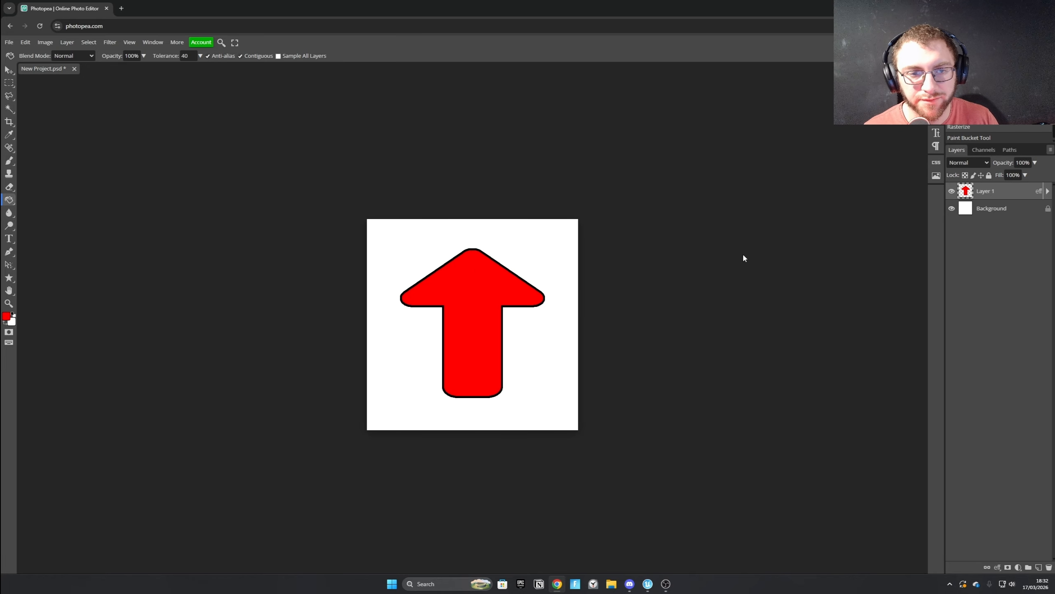
Set the arrow layer's Stroke size to 20 px in its layer style.
right_click(1005, 194)
click(996, 202)
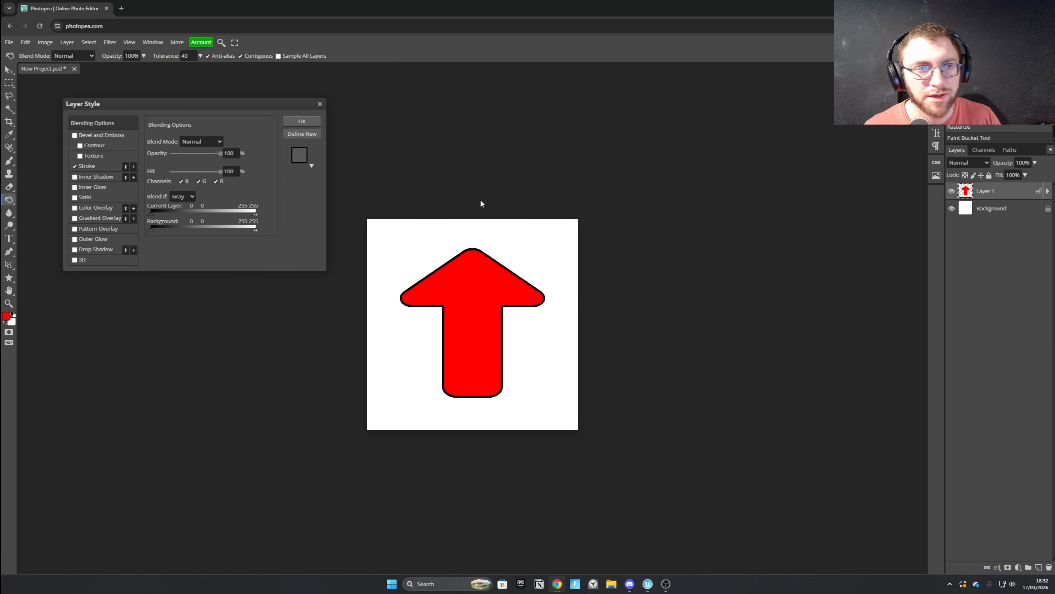
click(91, 165)
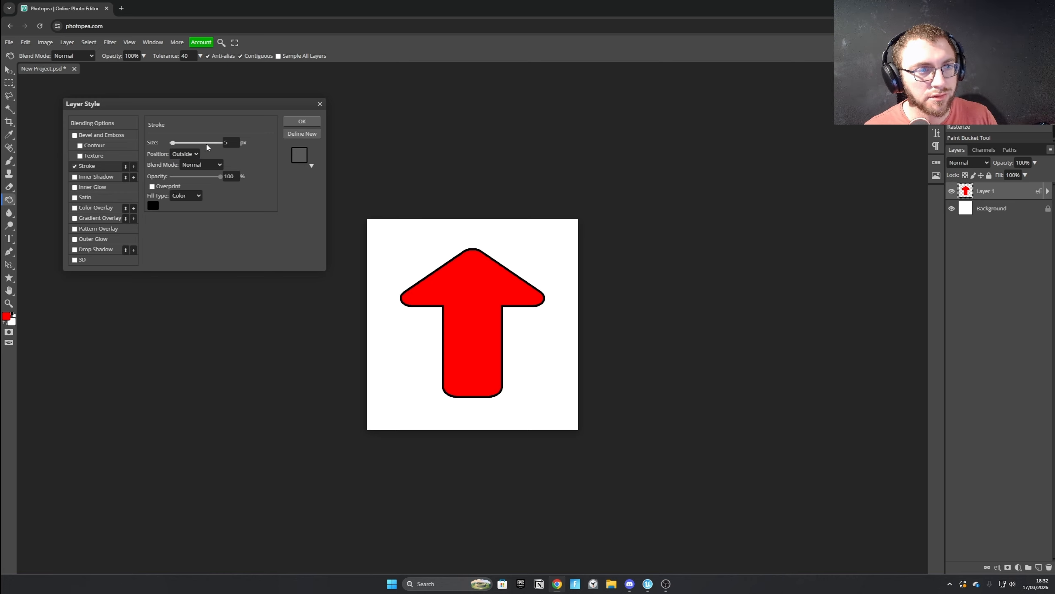
drag(230, 143, 221, 143)
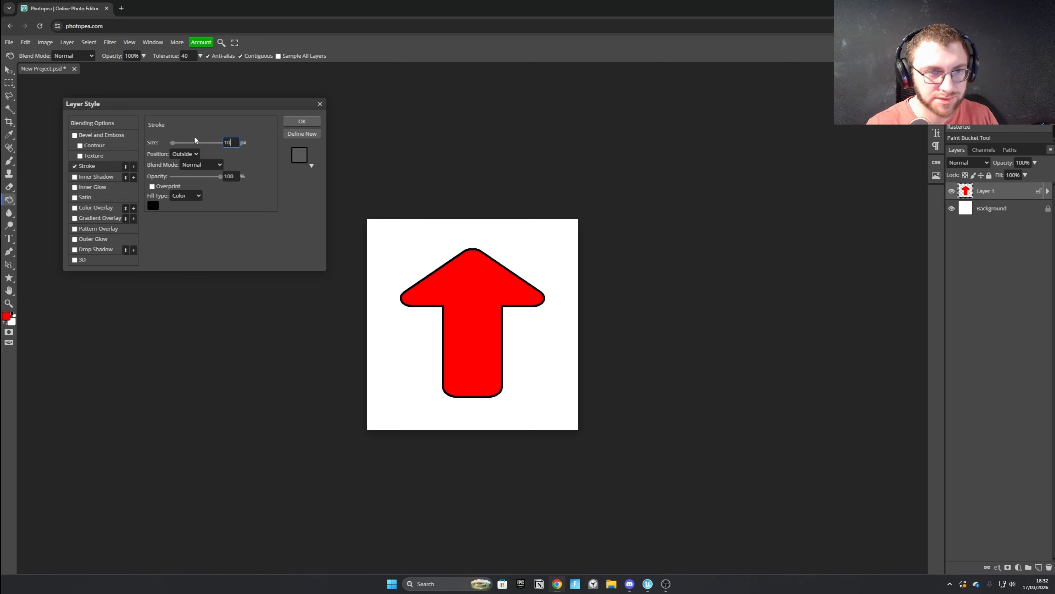
text(10)
key(Return)
click(238, 140)
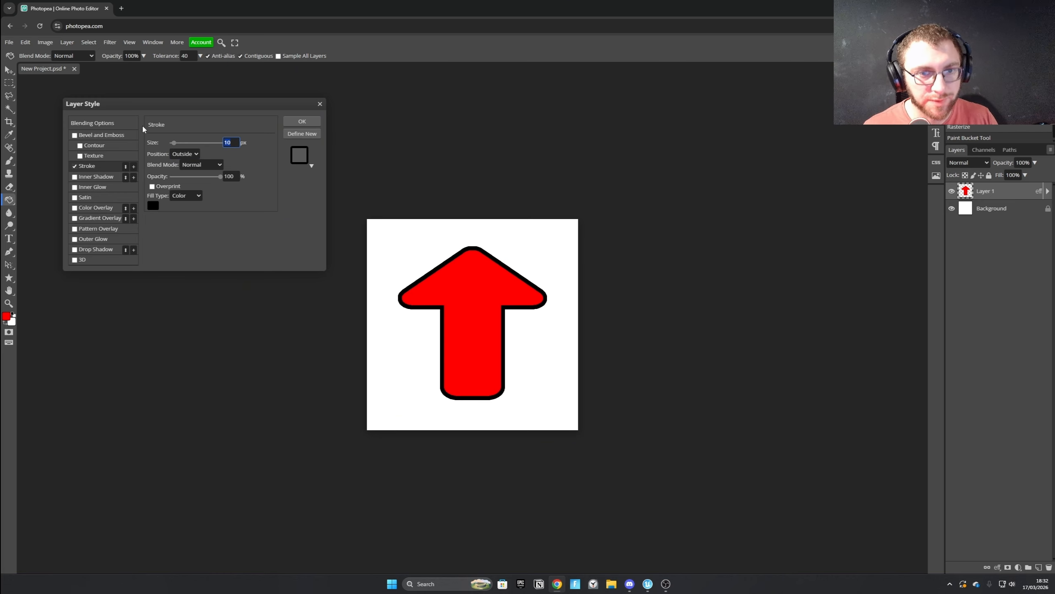
text(20)
key(Return)
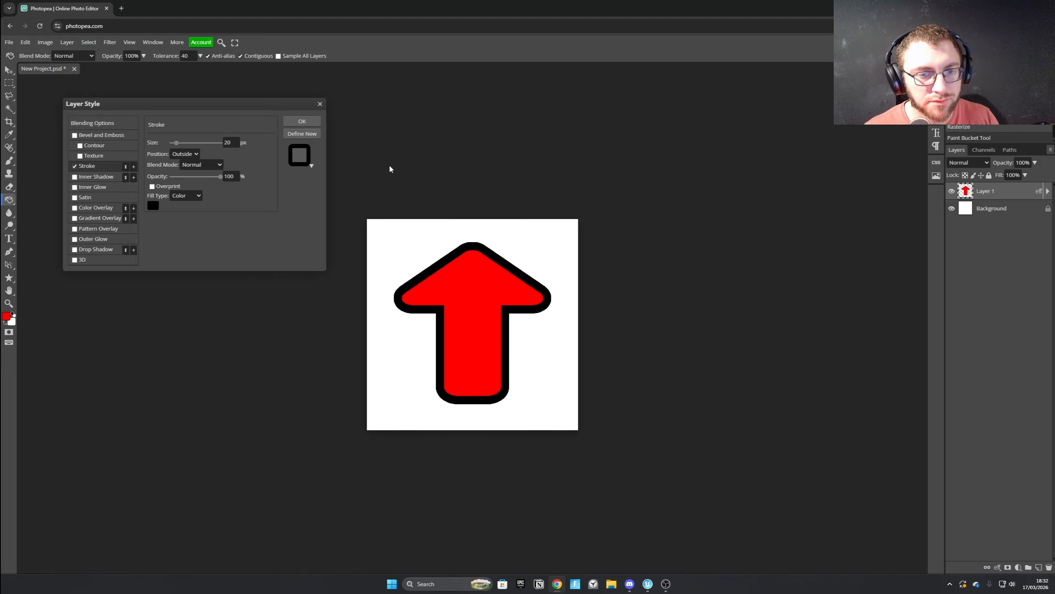
click(308, 123)
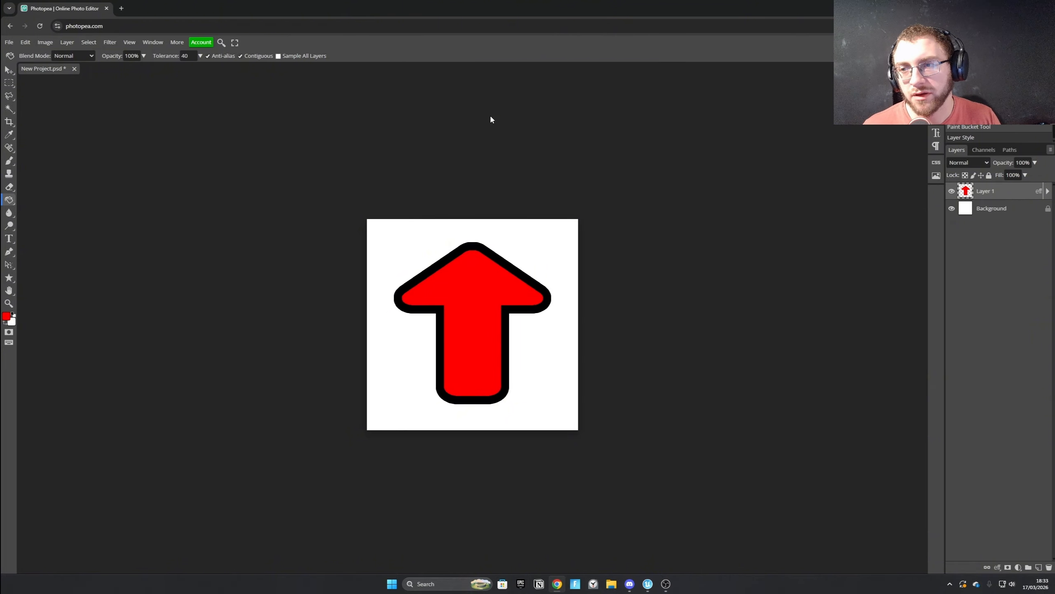
Add a white Outer Glow to the arrow layer with Normal blend mode and 100% opacity.
right_click(985, 198)
click(998, 201)
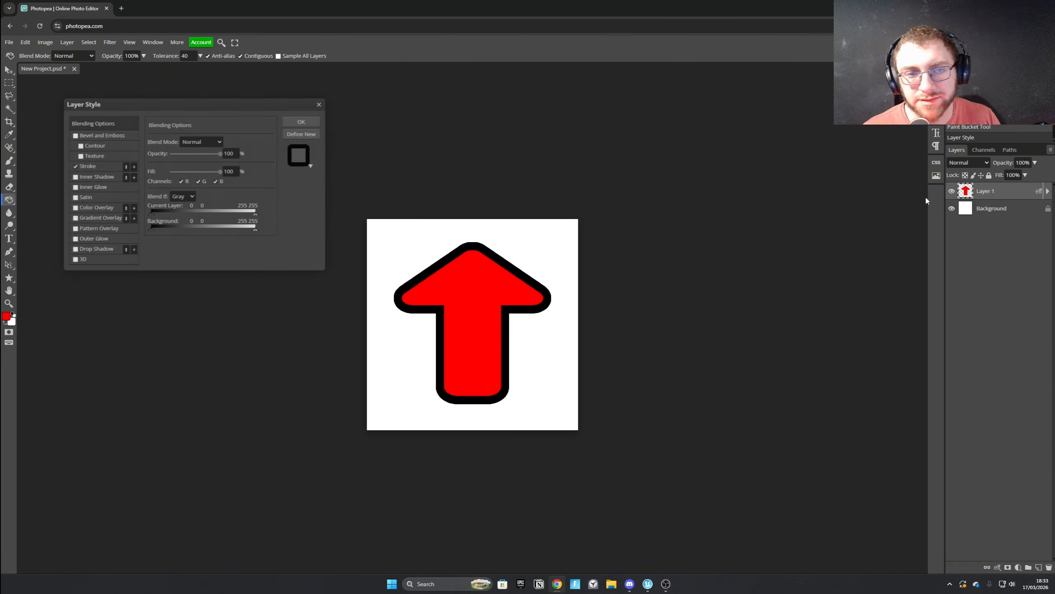
click(76, 248)
click(76, 248)
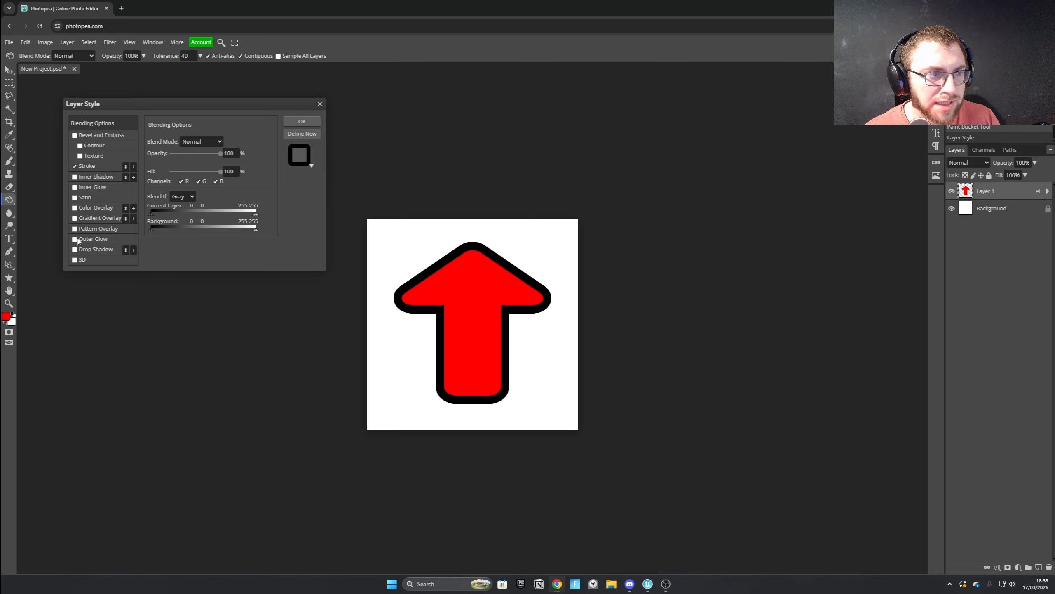
click(91, 241)
click(199, 143)
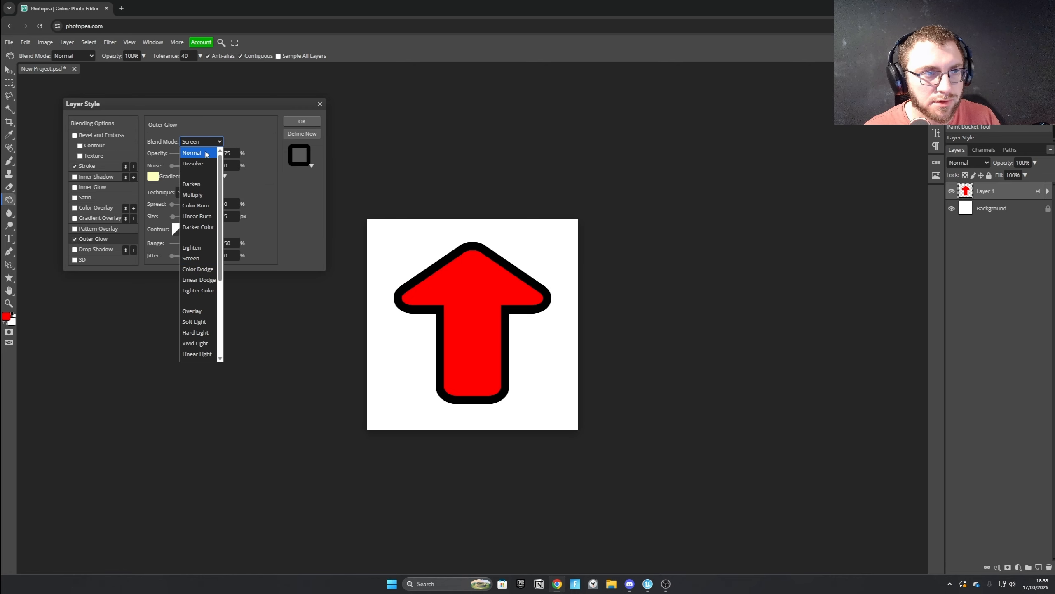
click(206, 154)
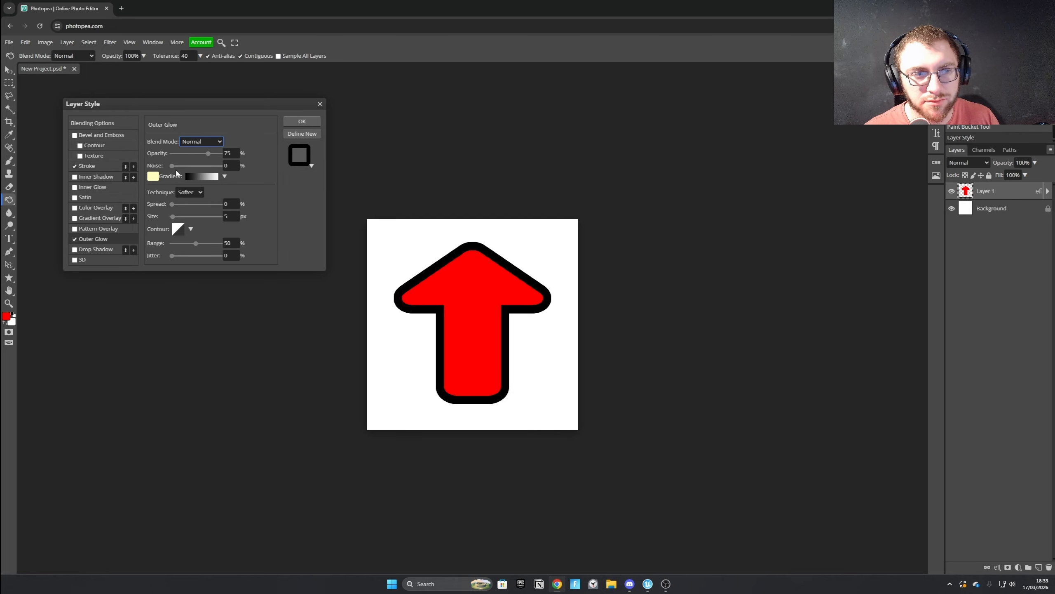
drag(209, 153, 224, 153)
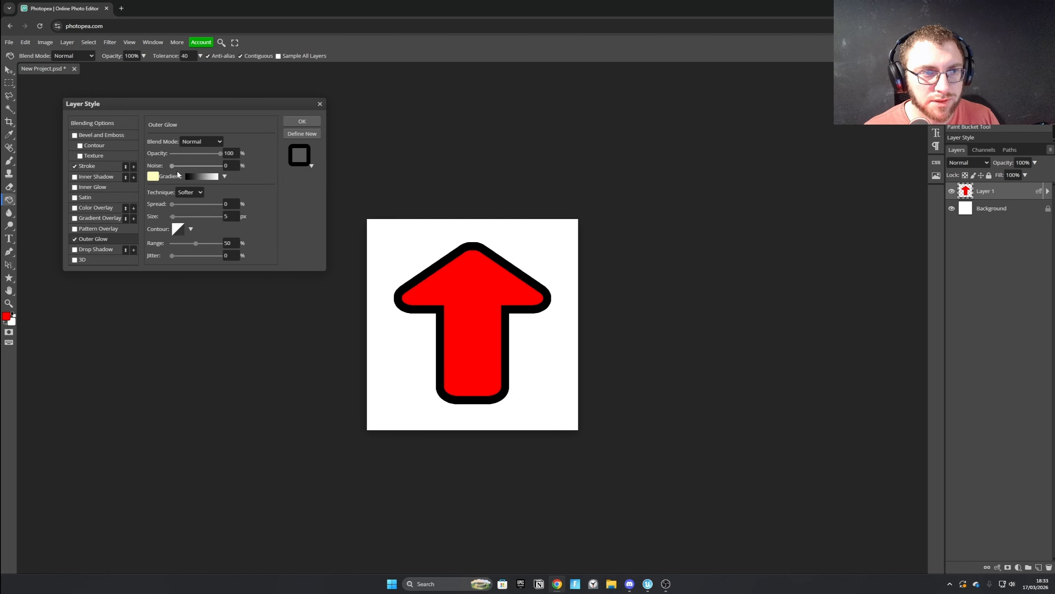
click(153, 177)
click(133, 179)
click(308, 183)
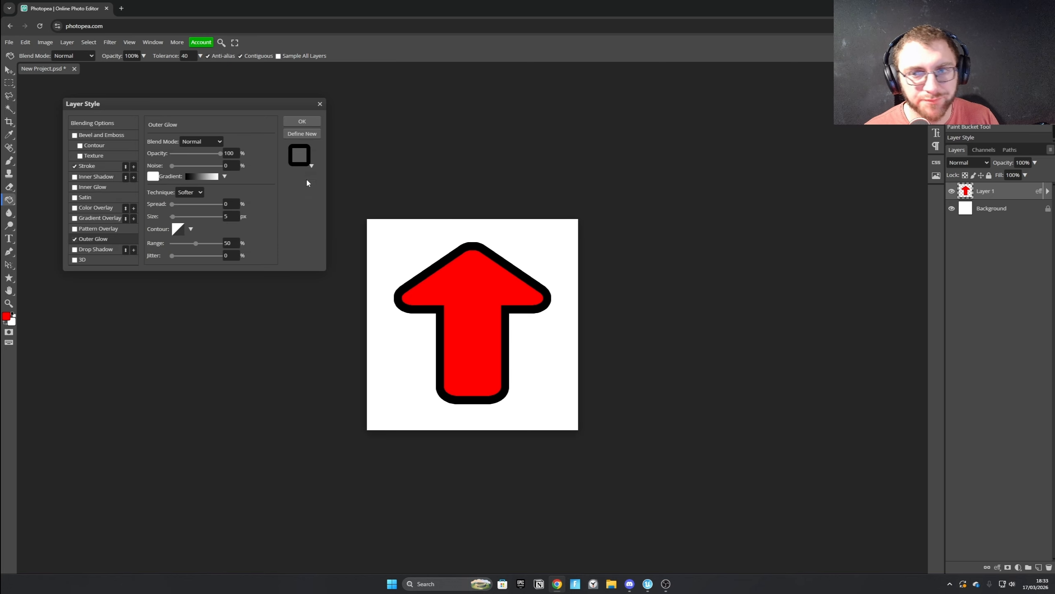
click(991, 211)
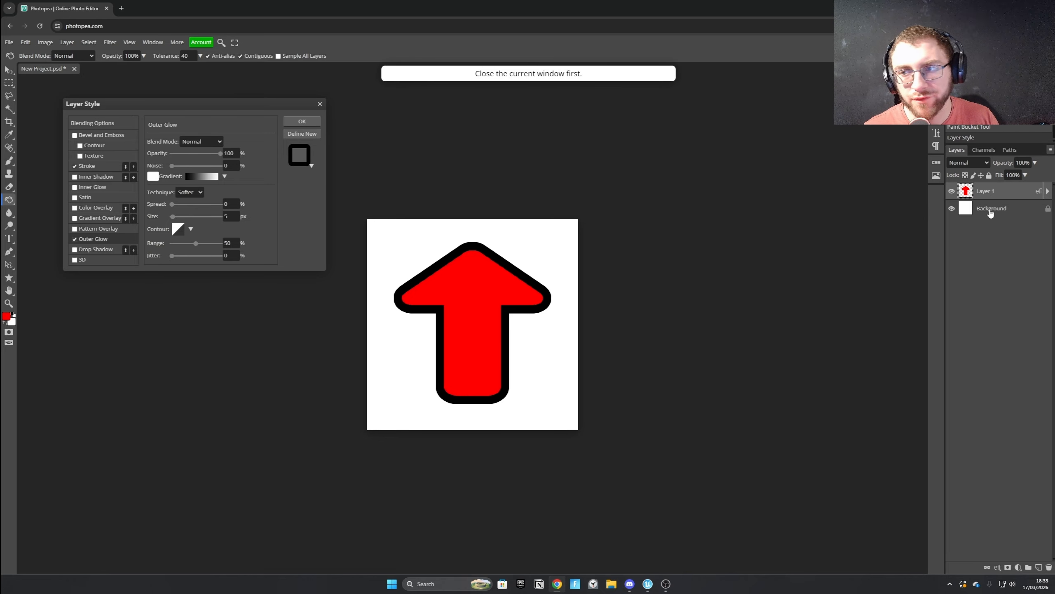
click(302, 120)
Fill the Background layer with the red foreground colour using the Paint Bucket tool.
click(992, 207)
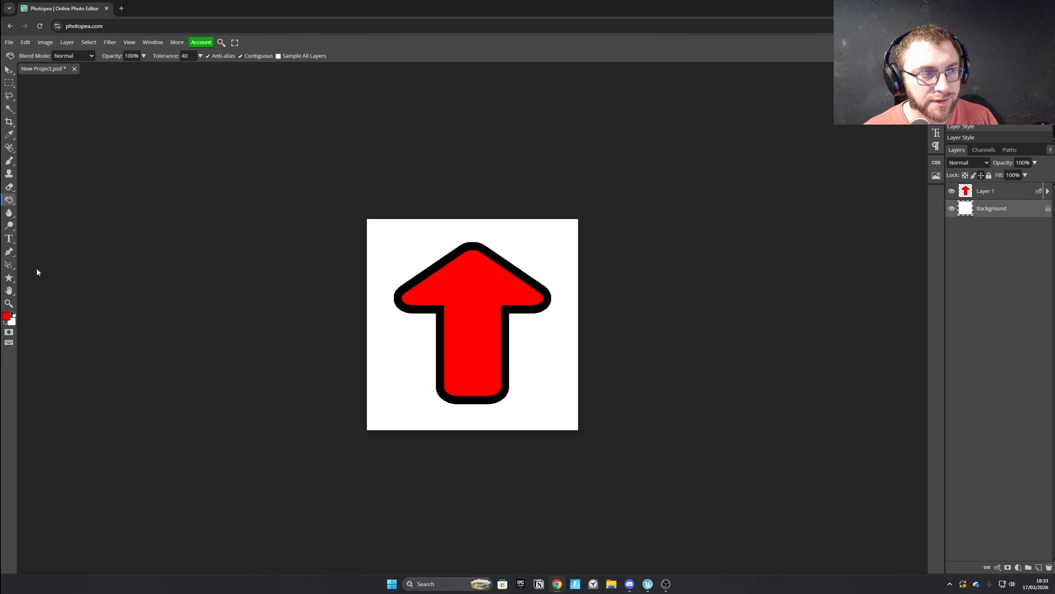
click(384, 257)
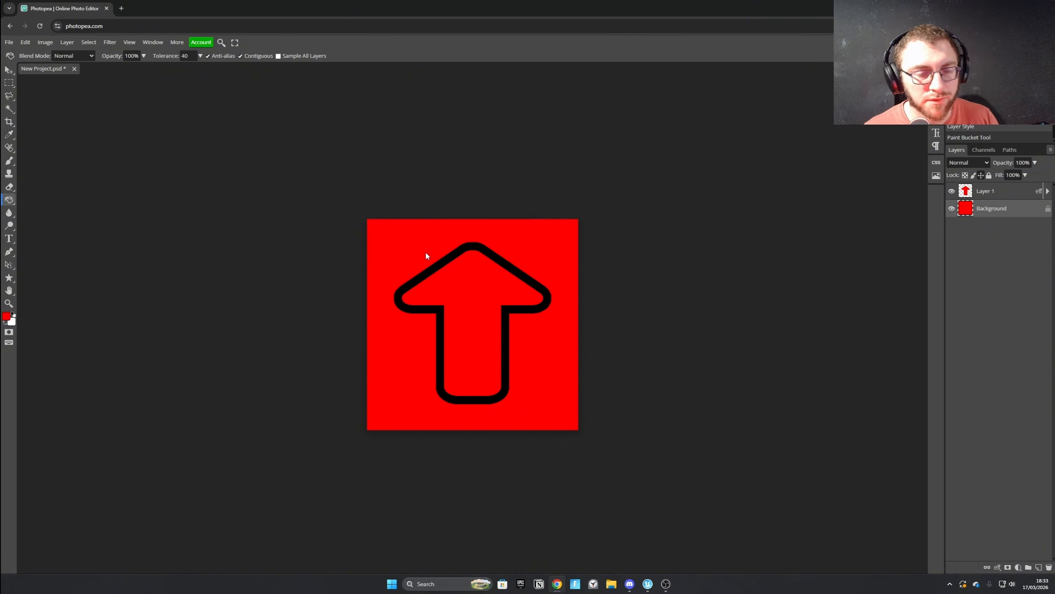
Adjust the arrow layer's Outer Glow to 0% noise, 49% spread and 63 px size.
right_click(1007, 199)
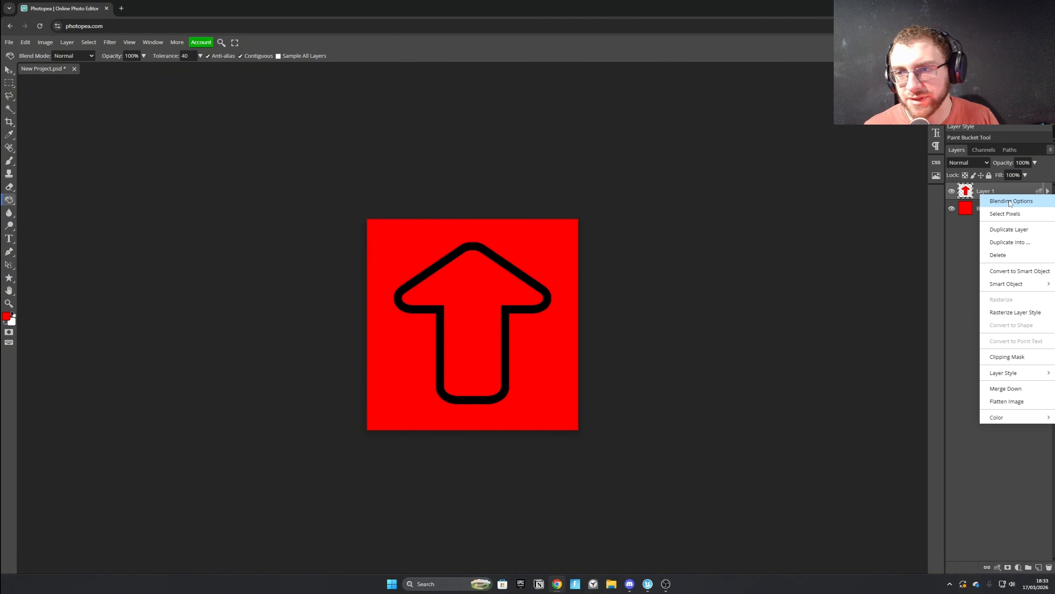
click(1010, 201)
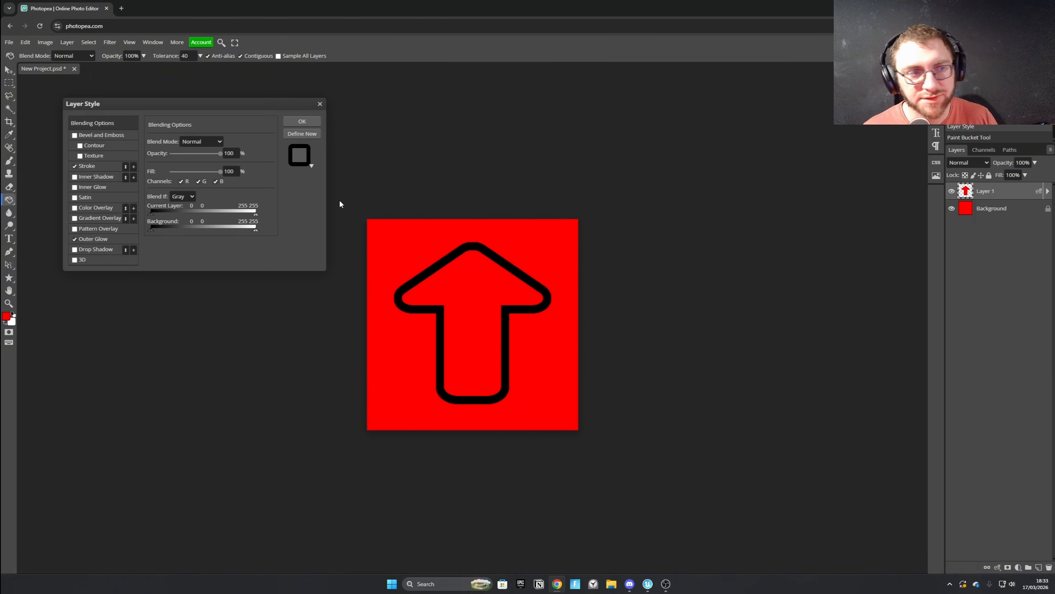
click(99, 239)
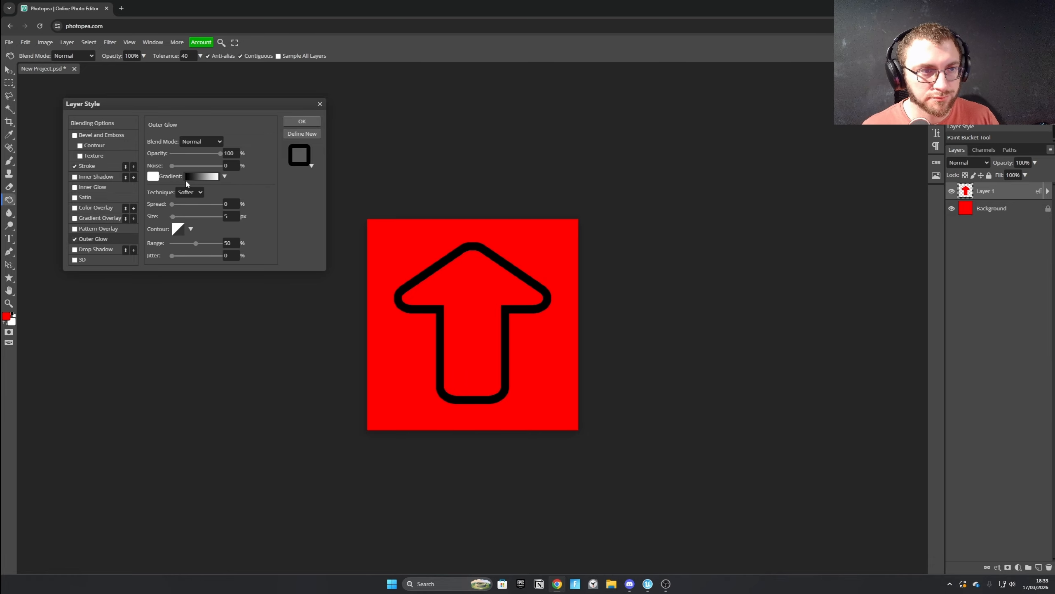
drag(172, 165, 210, 166)
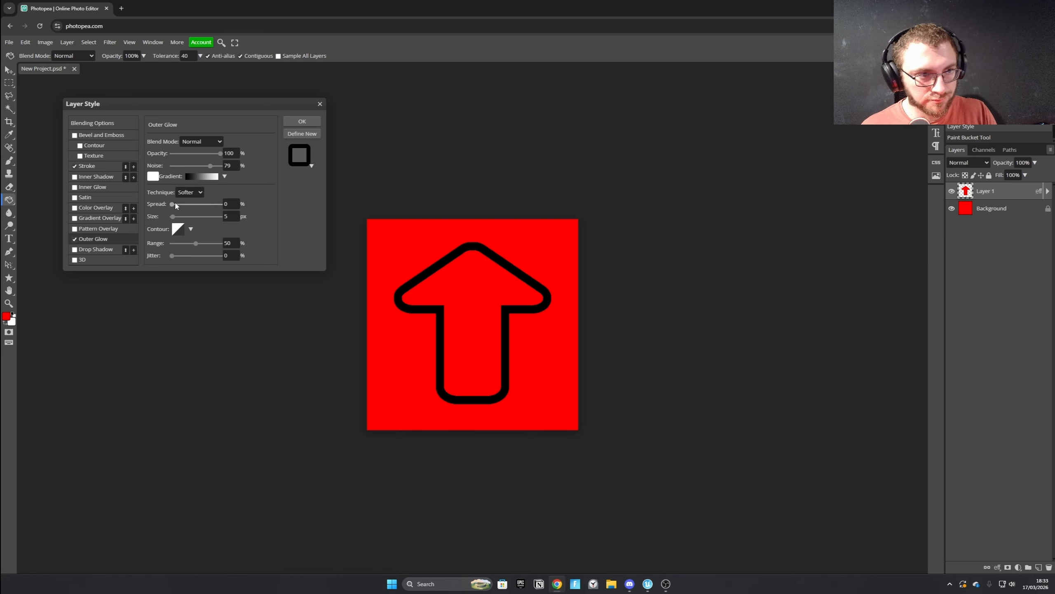
drag(175, 203, 221, 204)
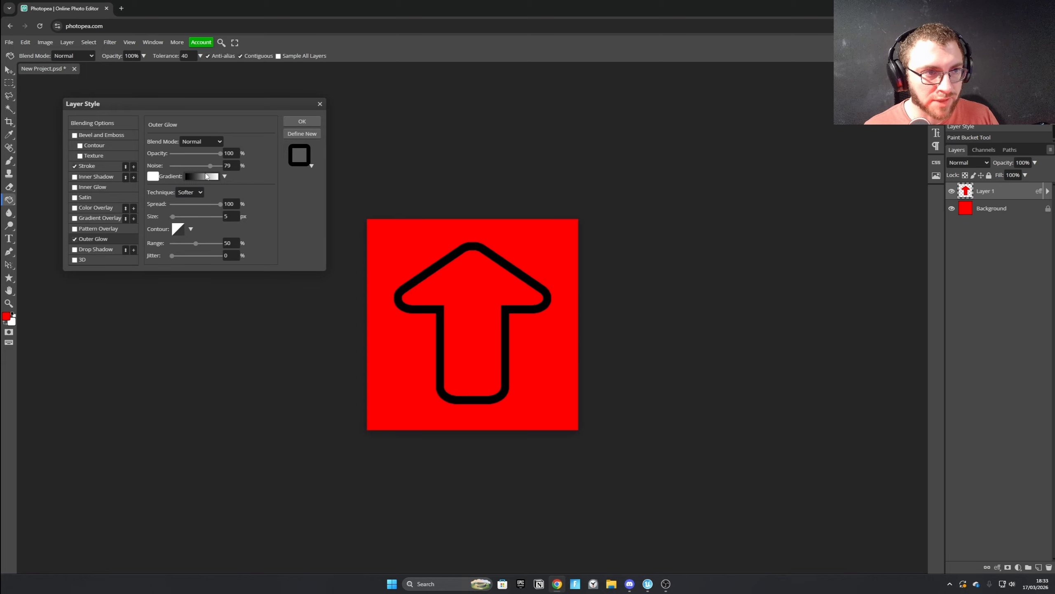
mouse_move(211, 167)
mouse_down()
mouse_move(222, 168)
mouse_move(202, 171)
mouse_up()
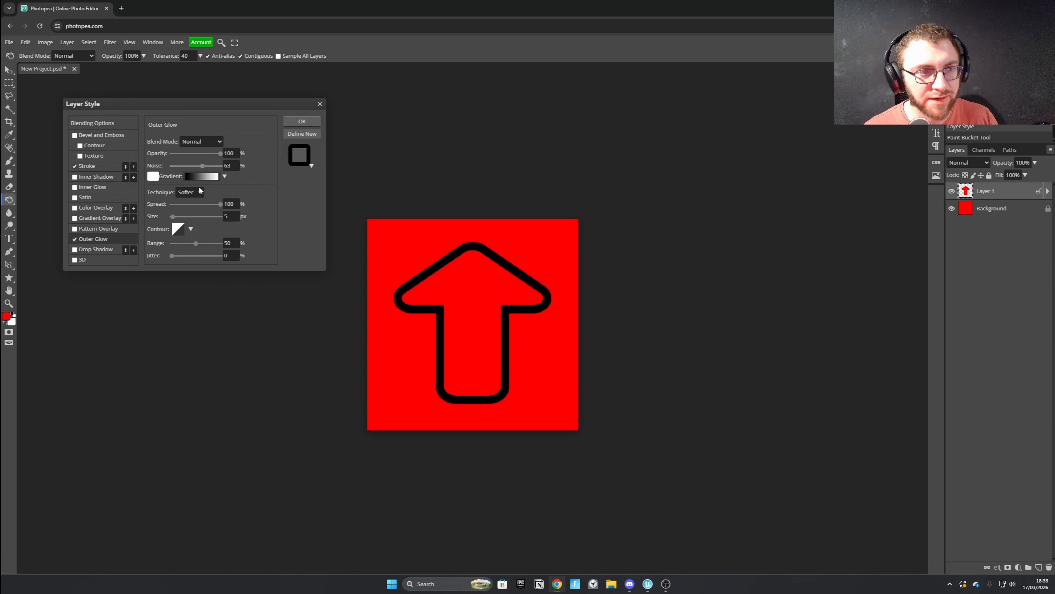
click(182, 205)
drag(182, 217, 202, 205)
drag(200, 166, 171, 165)
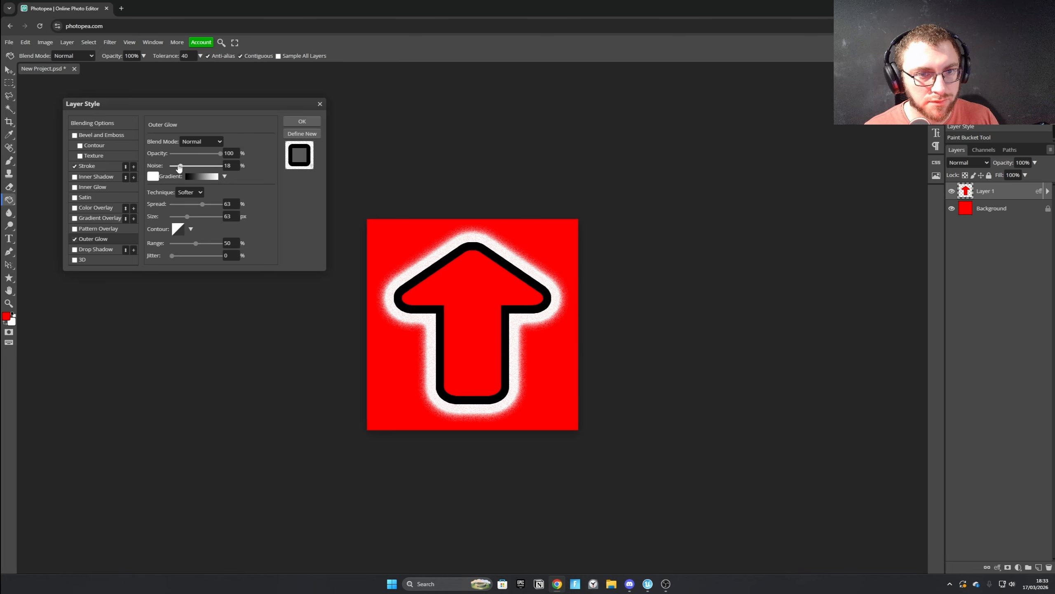
click(199, 204)
drag(199, 204, 195, 204)
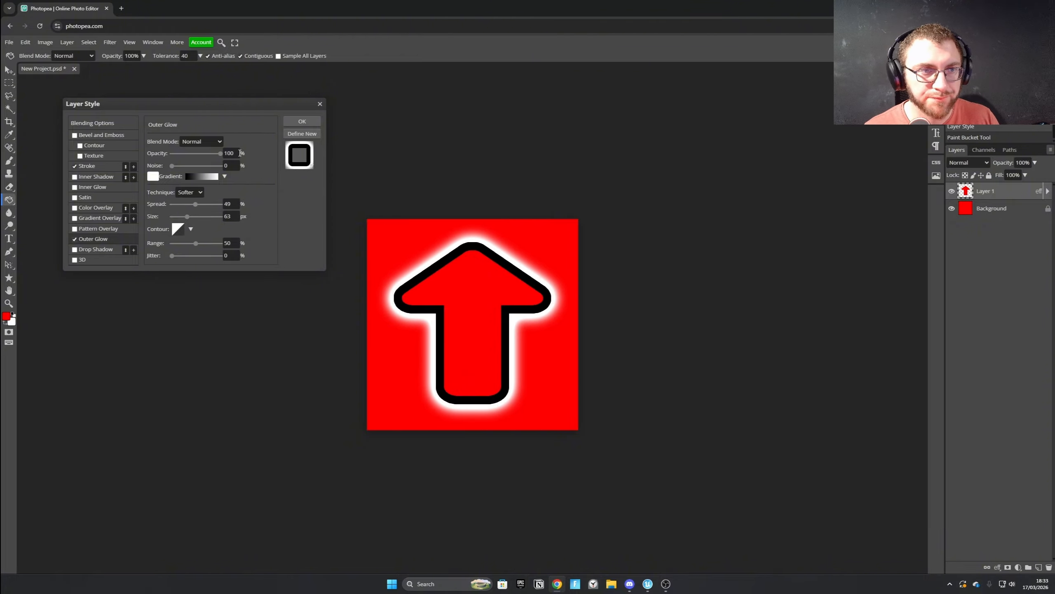
click(300, 122)
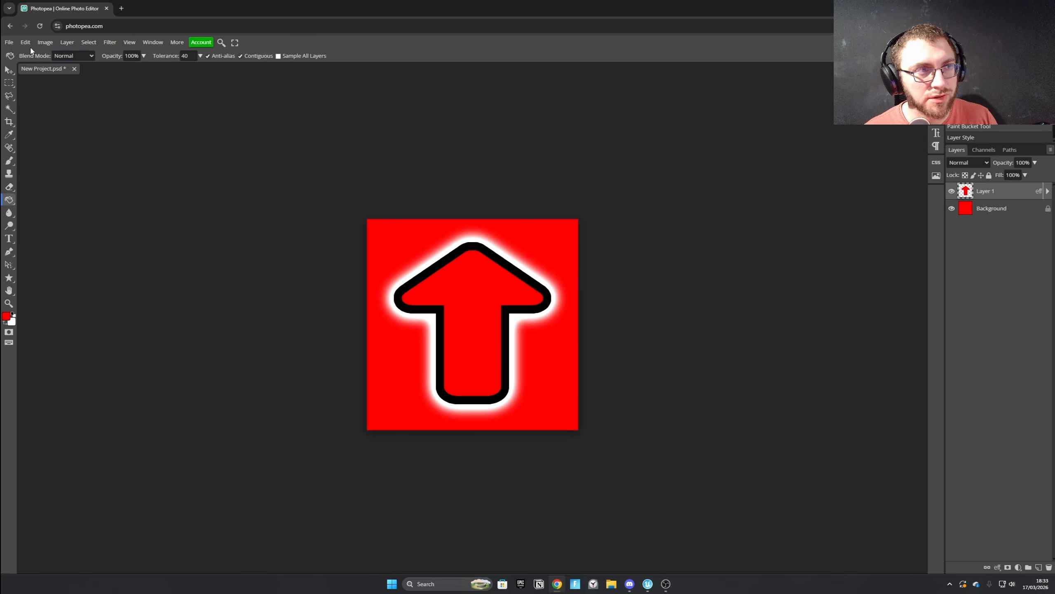
Export the red image as a 512 × 512 px PNG named T_NotReachedCheckPoint.
click(8, 42)
click(128, 168)
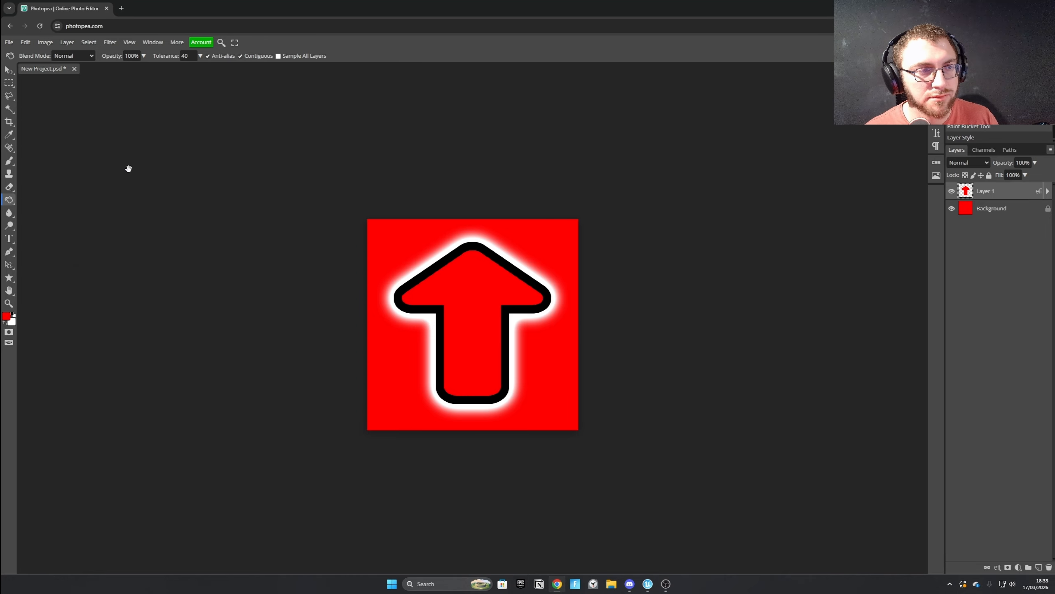
click(317, 129)
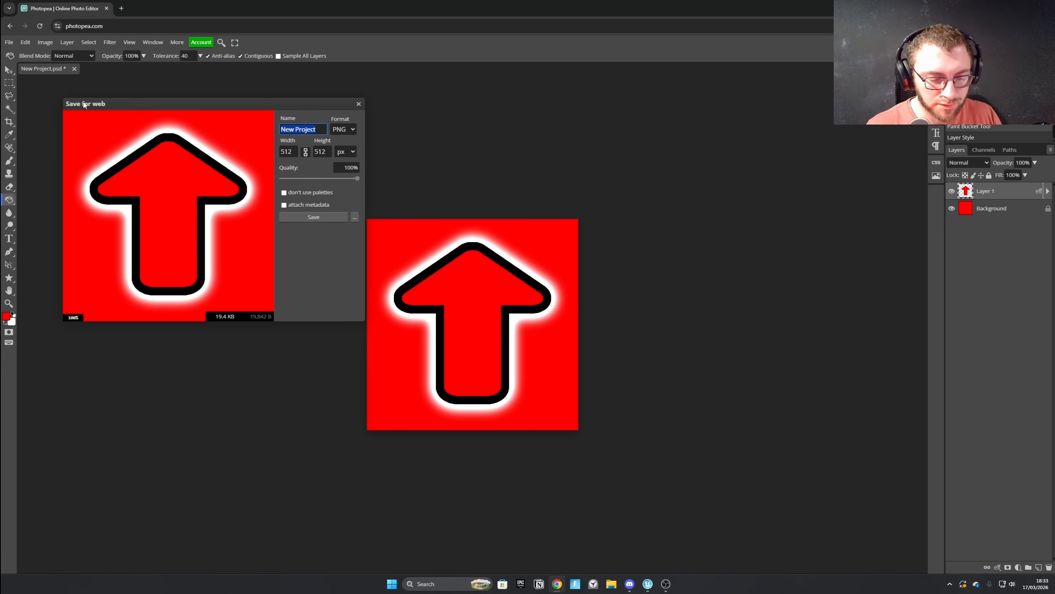
text(T_NotReach)
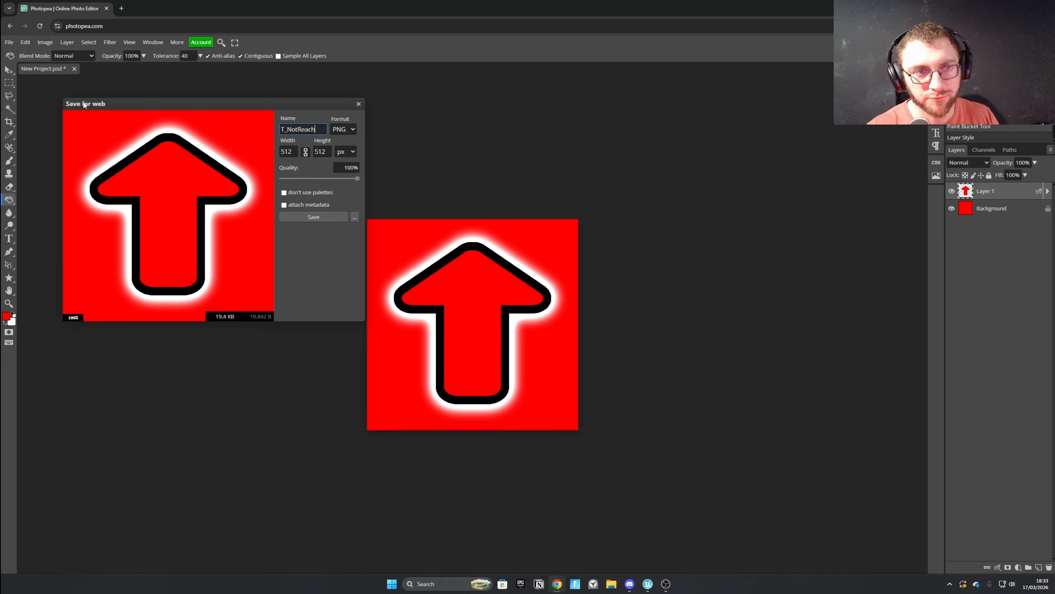
text(edCheckPoint)
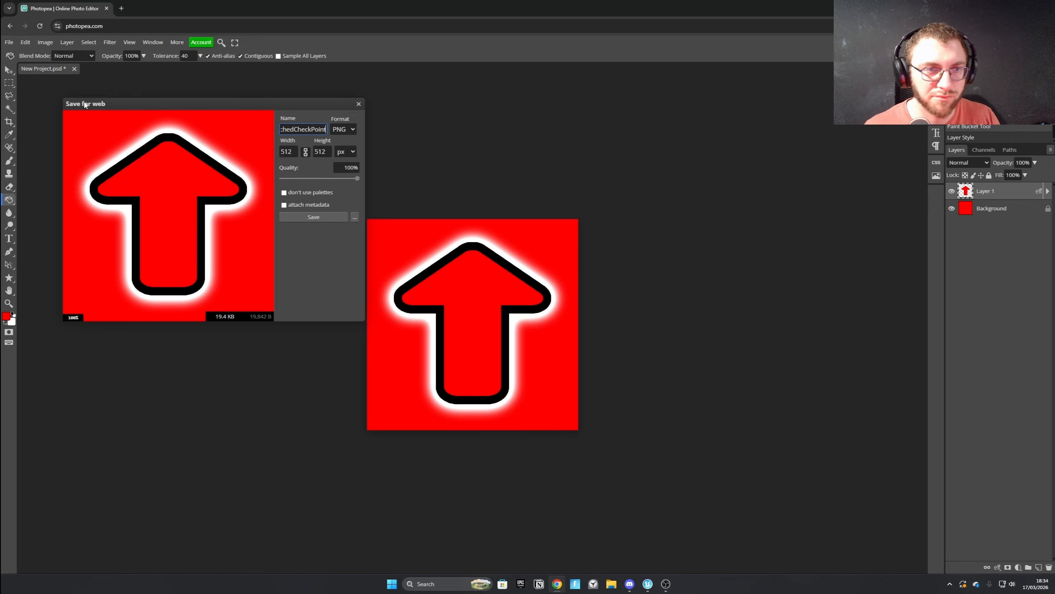
click(314, 217)
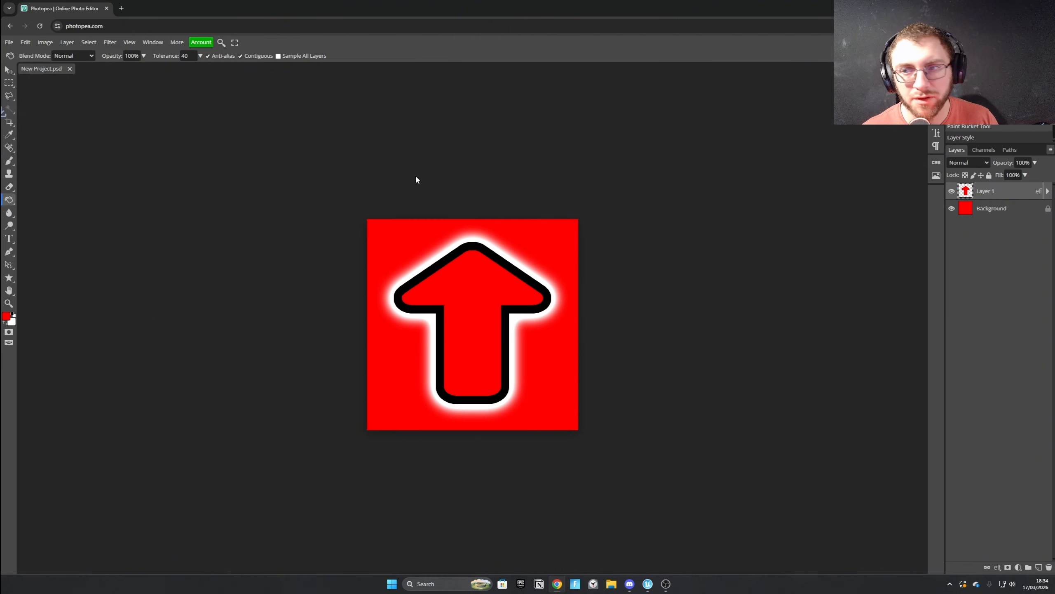
Set the foreground colour to bright green (00ff00) and fill the Background layer with it.
click(1009, 212)
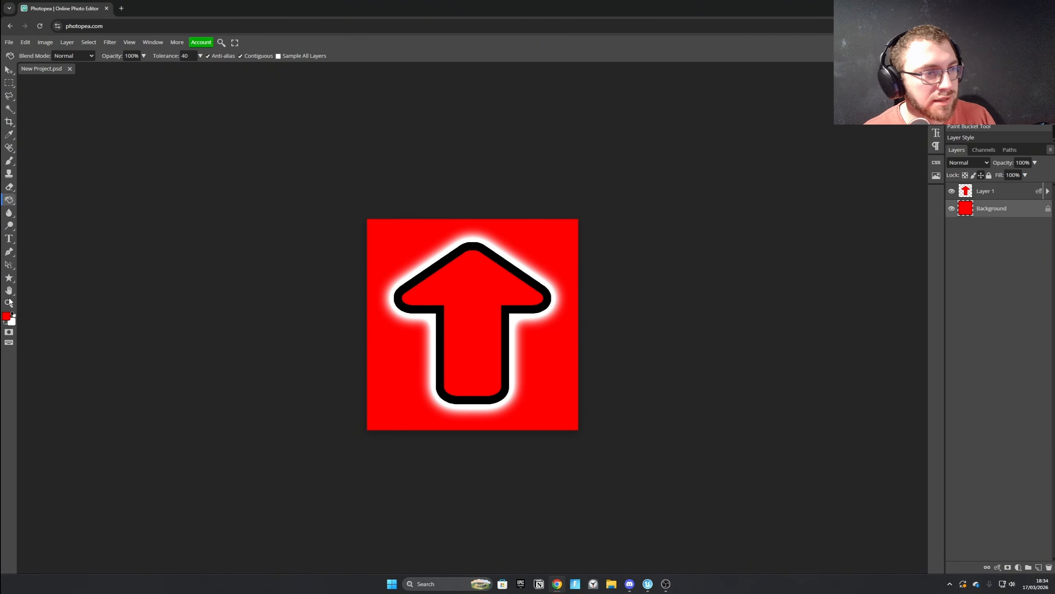
click(6, 317)
click(208, 241)
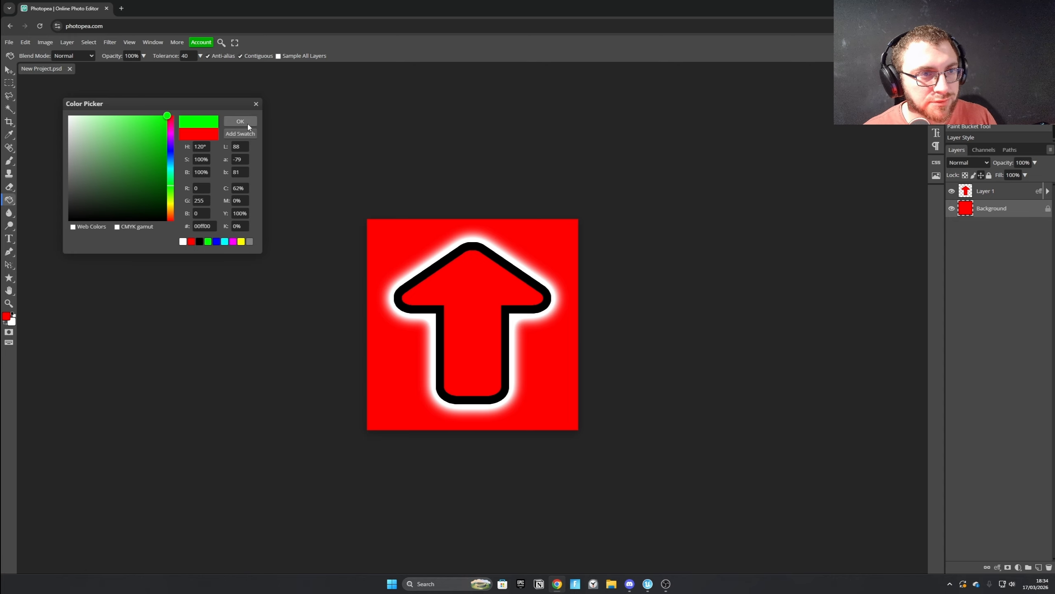
click(240, 121)
click(424, 246)
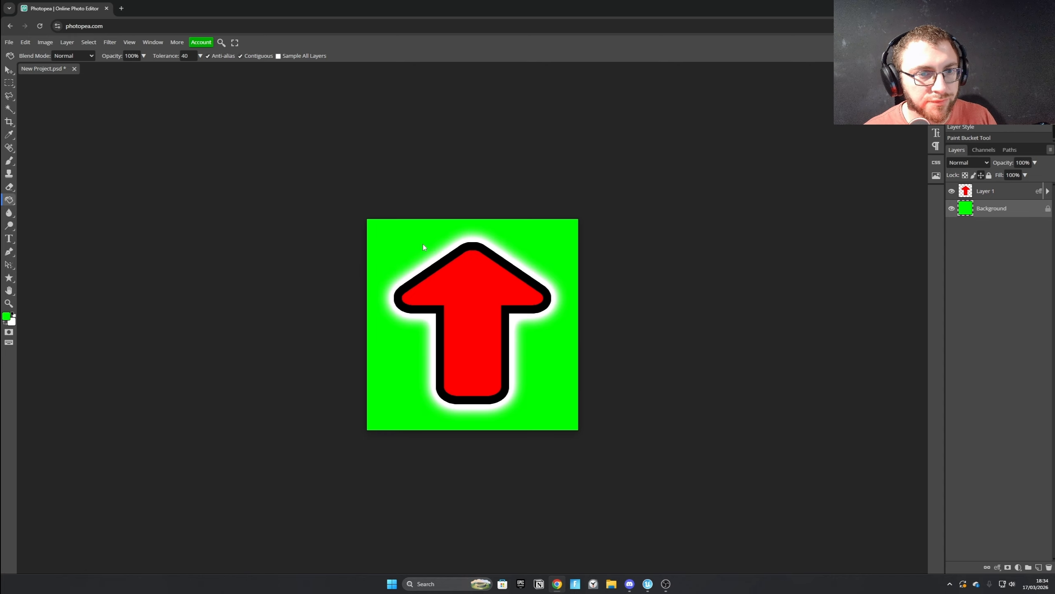
Export the green-background arrow image as a 512 × 512 px PNG named T_ReachedCheckPoint.
click(9, 42)
mouse_move(34, 166)
click(96, 165)
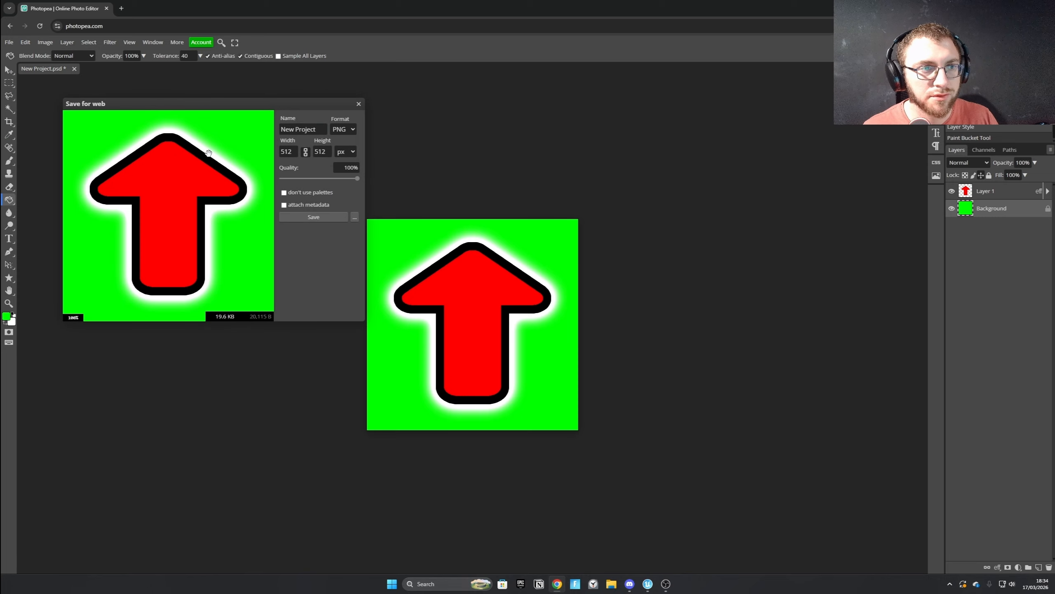
text(T_Reached)
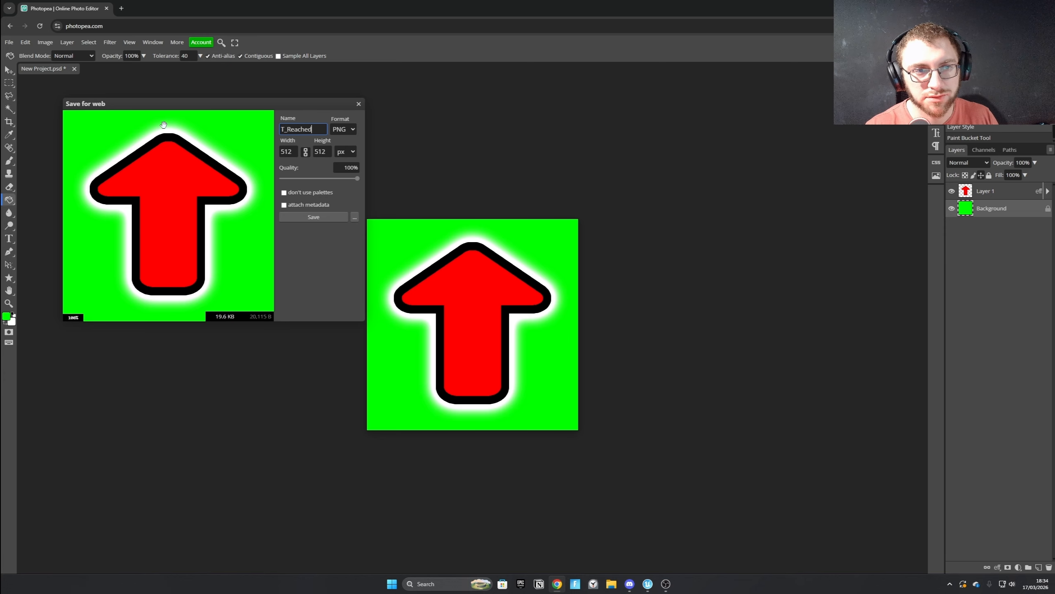
text(Checkpoint)
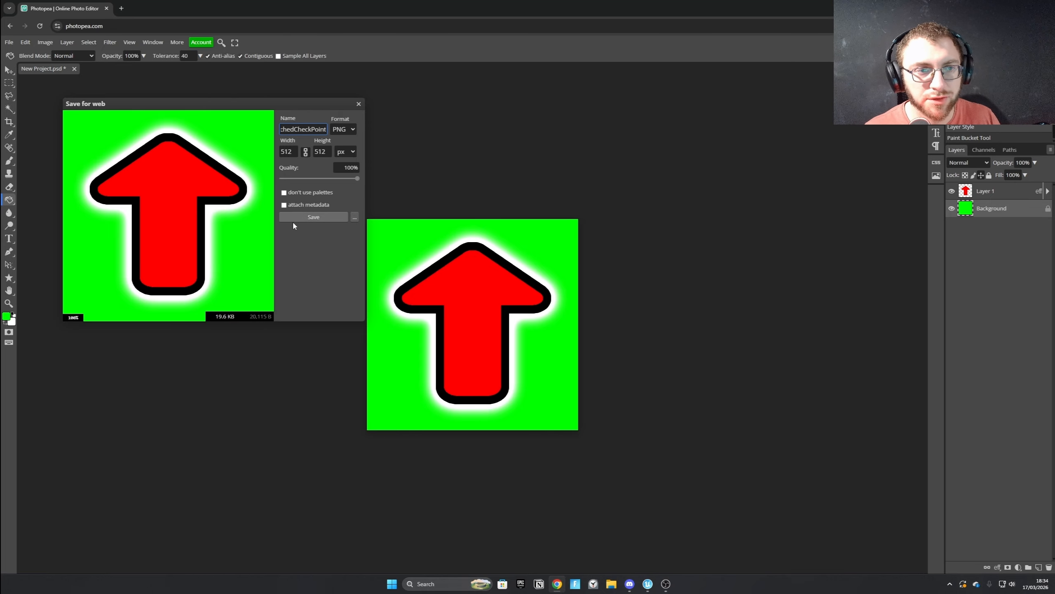
click(301, 220)
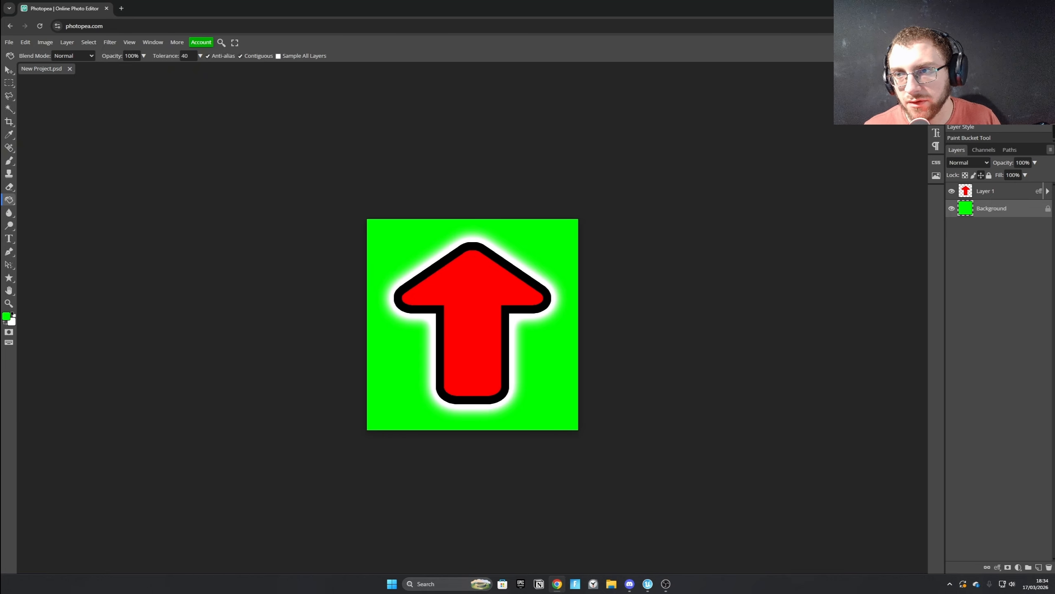
Switch to the Unreal Editor and create a folder named Textures in the GMytParkoutTUT content root.
mouse_move(648, 583)
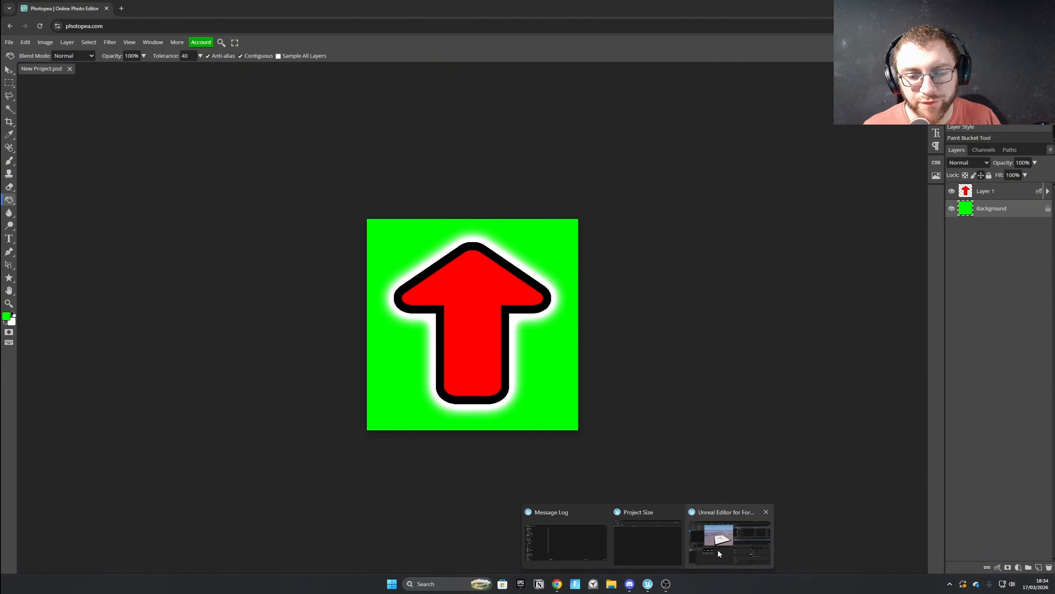
click(731, 536)
click(389, 339)
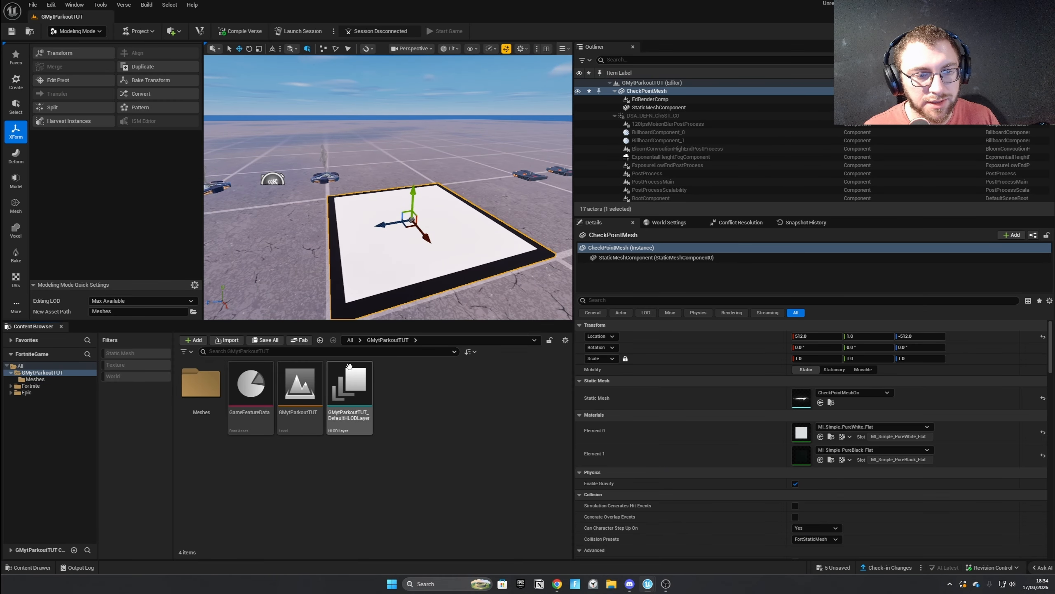
right_click(432, 373)
click(459, 139)
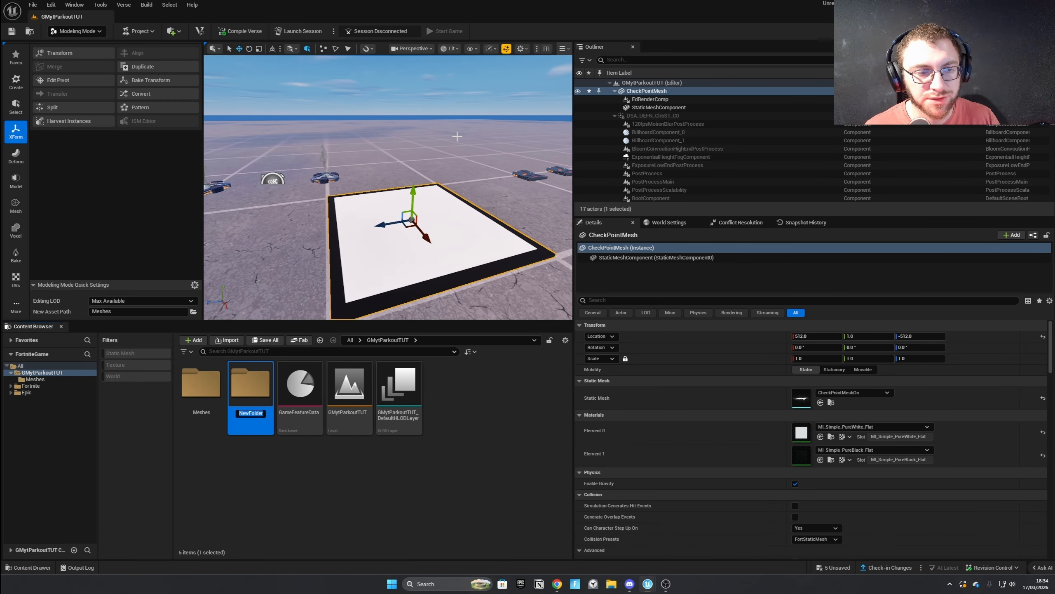
text(Texturesd)
key(Return)
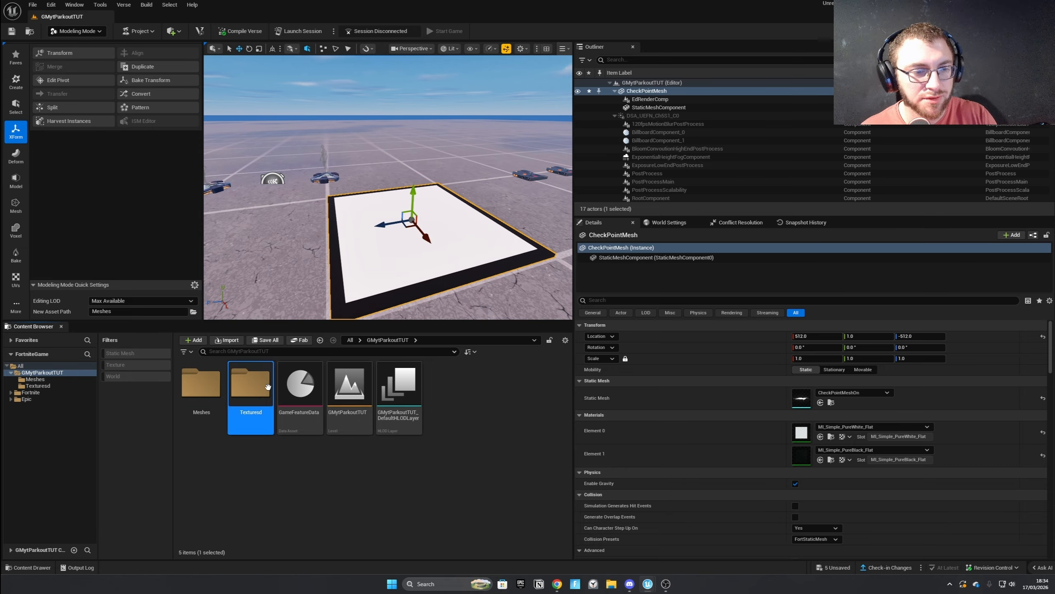
key(F2)
key(BackSpace)
key(Return)
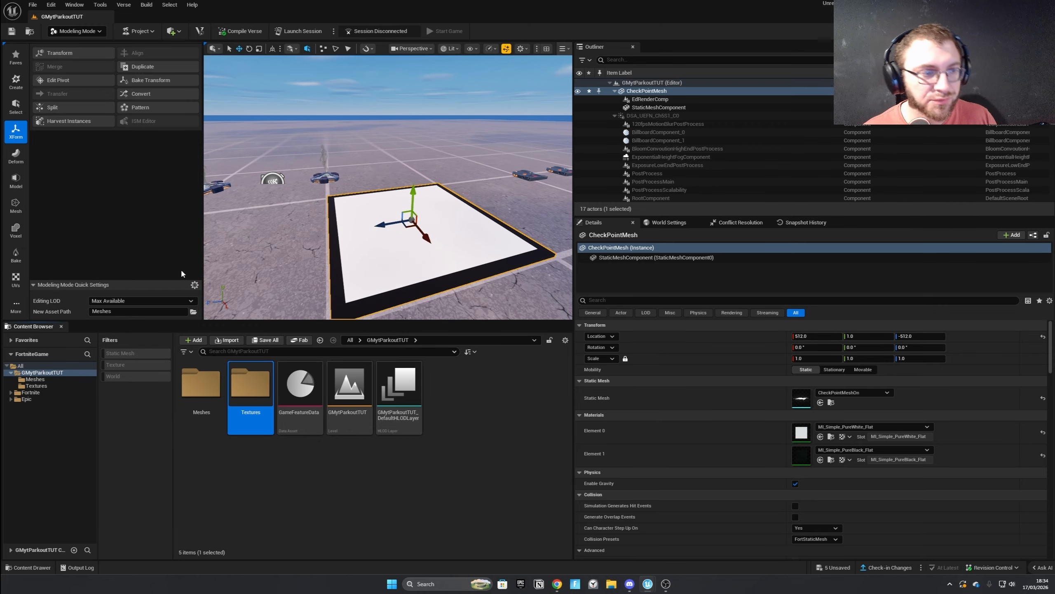
click(127, 365)
click(116, 364)
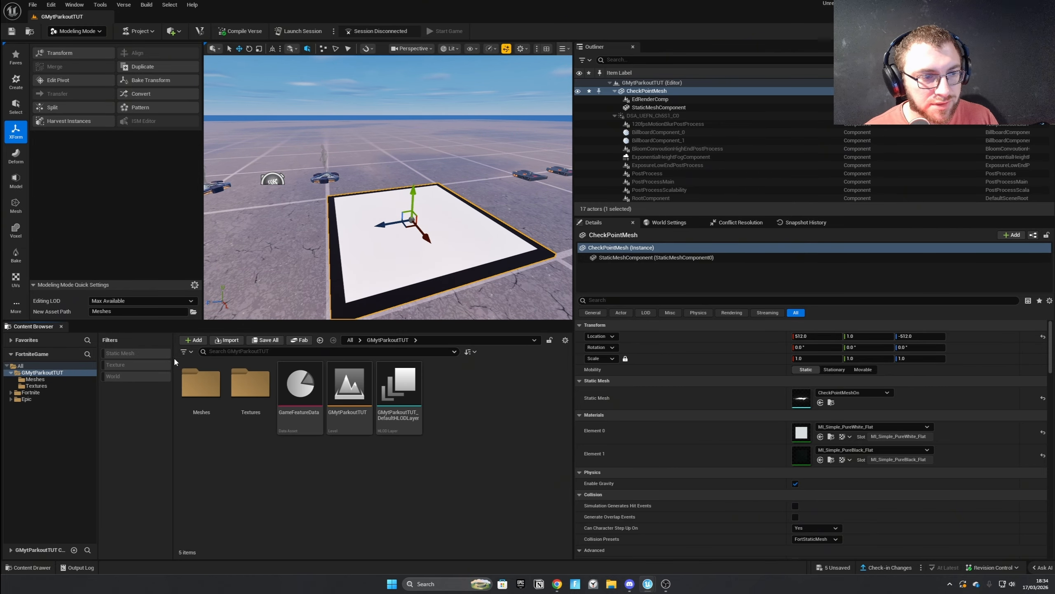
click(188, 352)
click(189, 352)
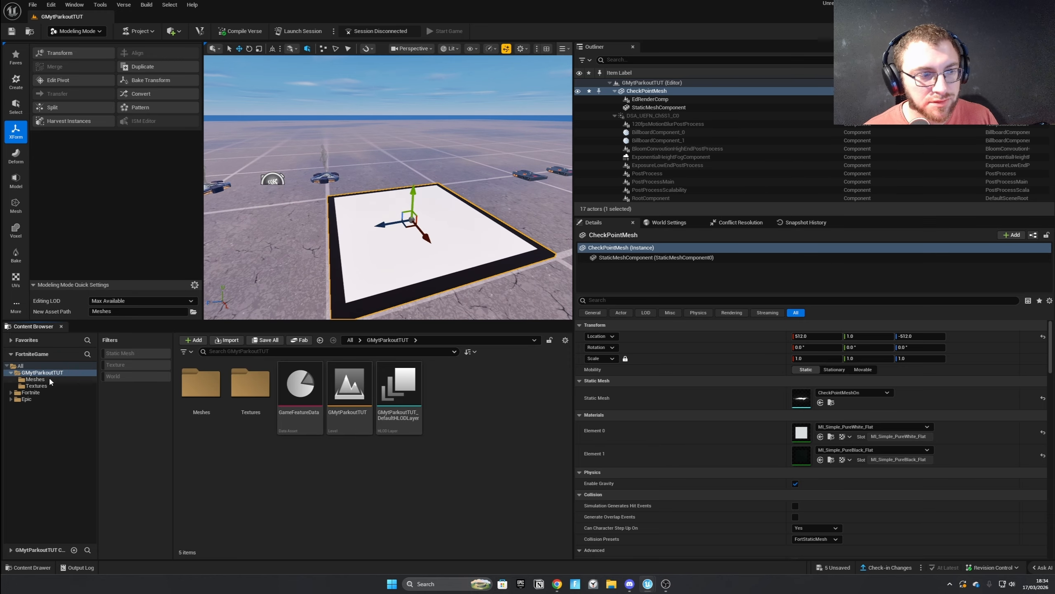
Import T_ReachedCheckPoint and T_NotReachedCheckPoint from Downloads into the Textures folder.
click(37, 385)
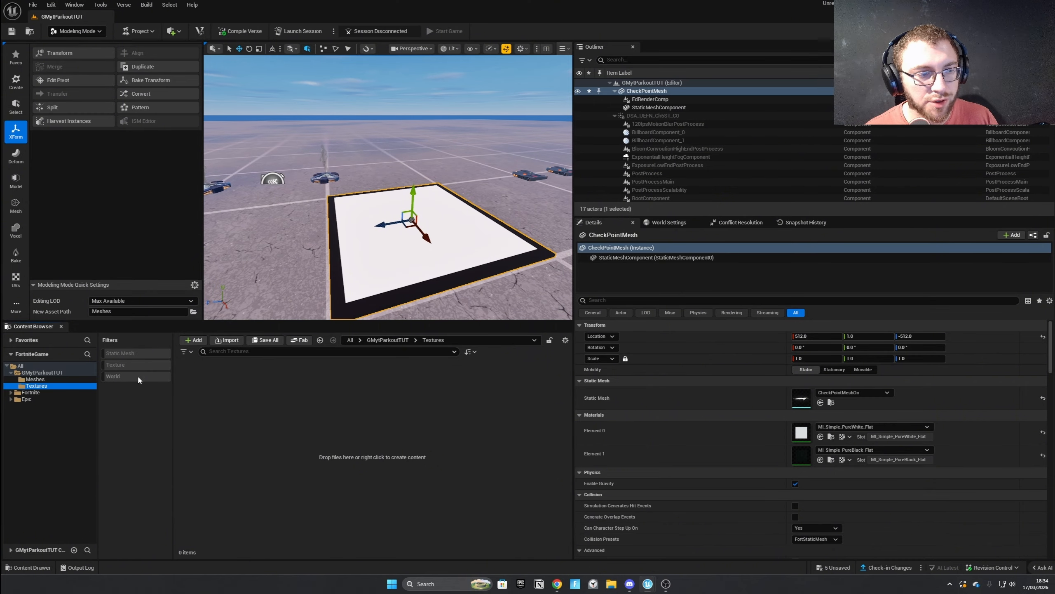
click(224, 342)
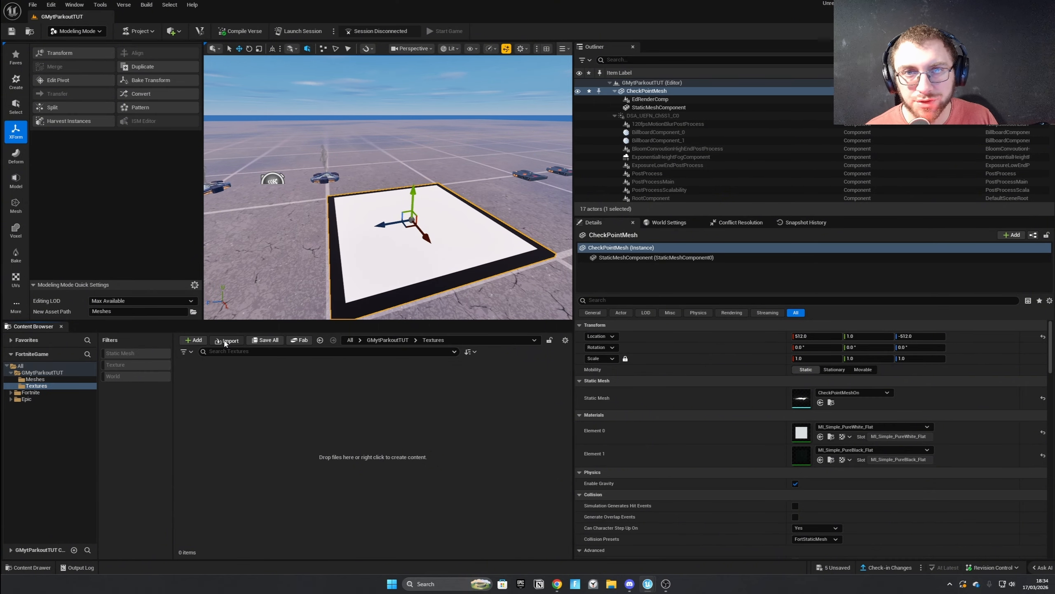
click(224, 341)
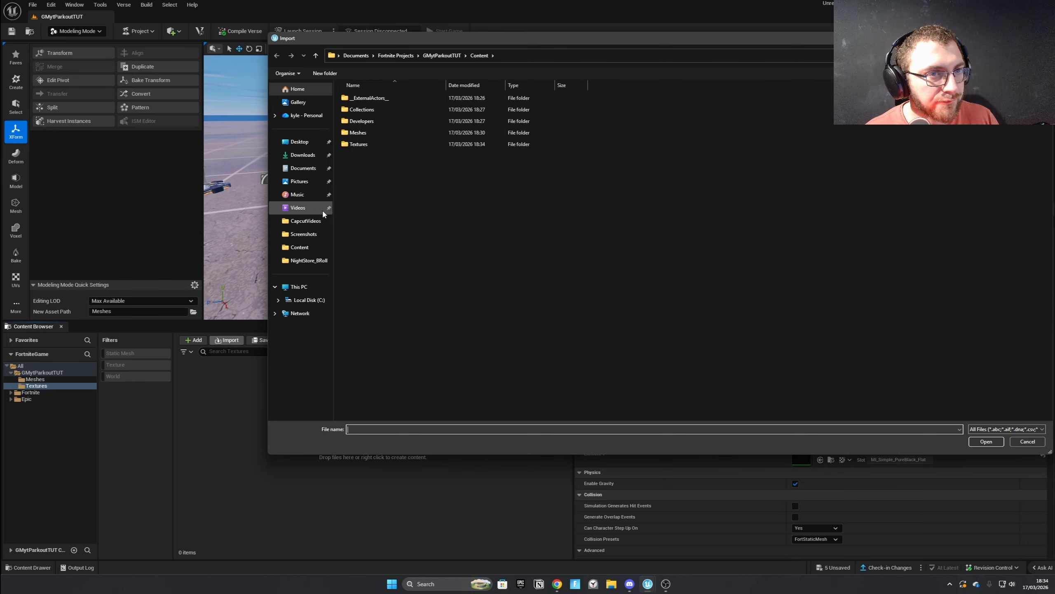
click(303, 155)
click(366, 123)
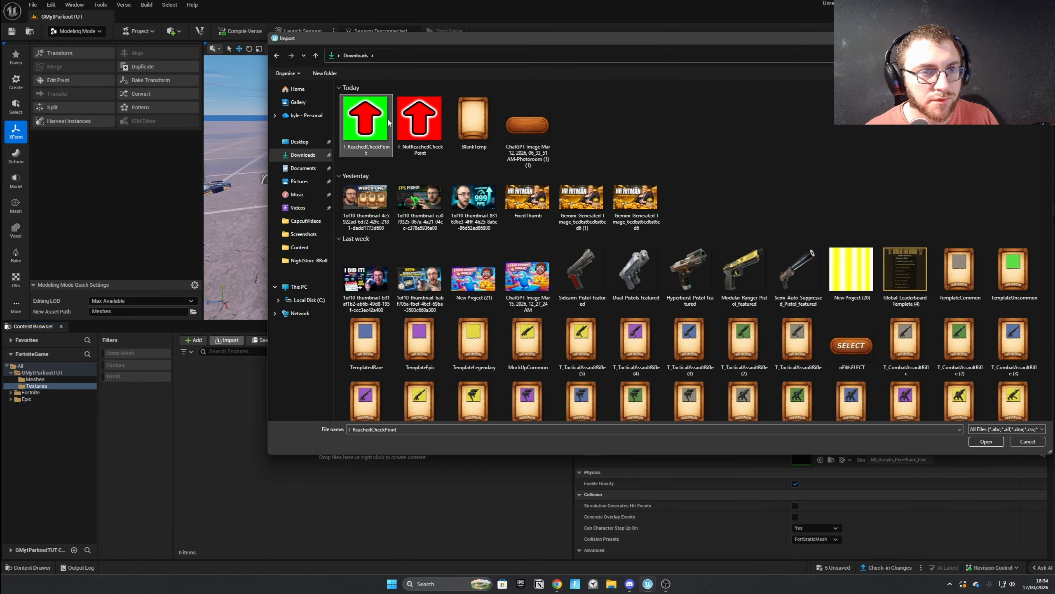
ctrl+click(420, 122)
click(987, 441)
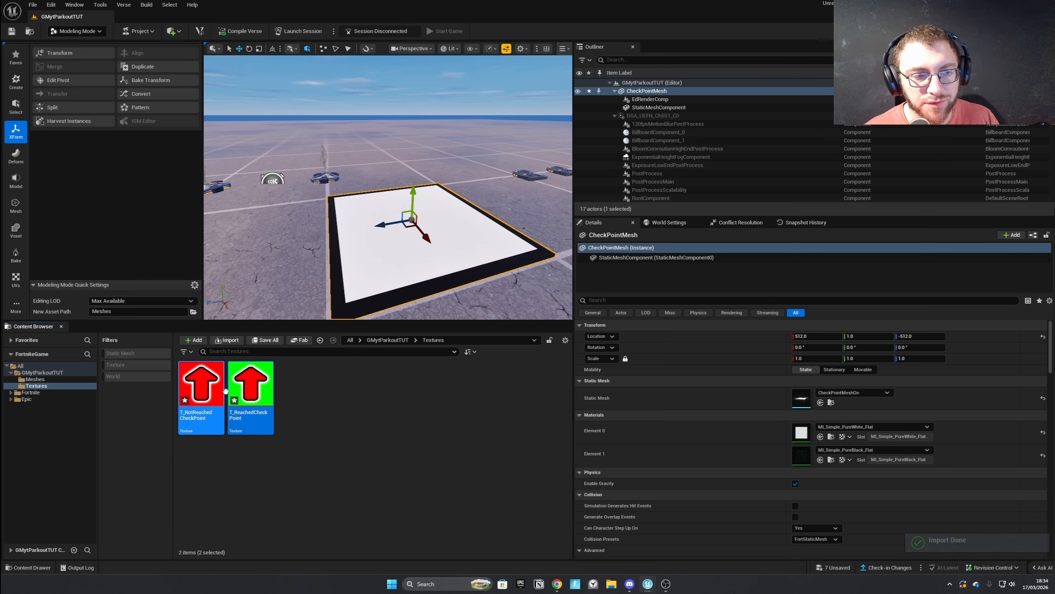
click(337, 399)
Create a material from the T_NotReachedCheckPoint texture and name it M_CheckPointOff.
right_click(203, 389)
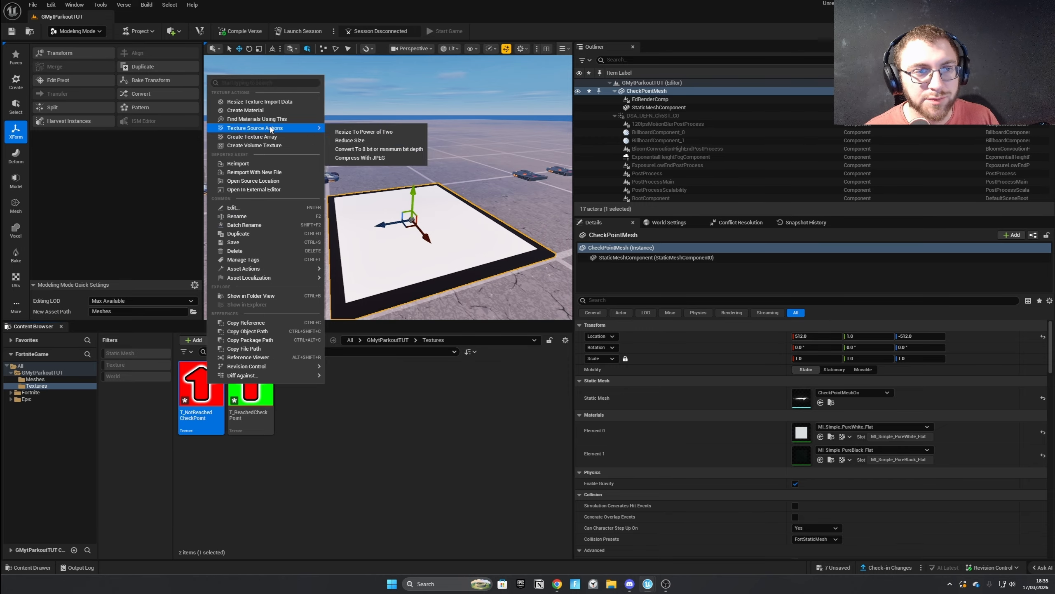
click(246, 110)
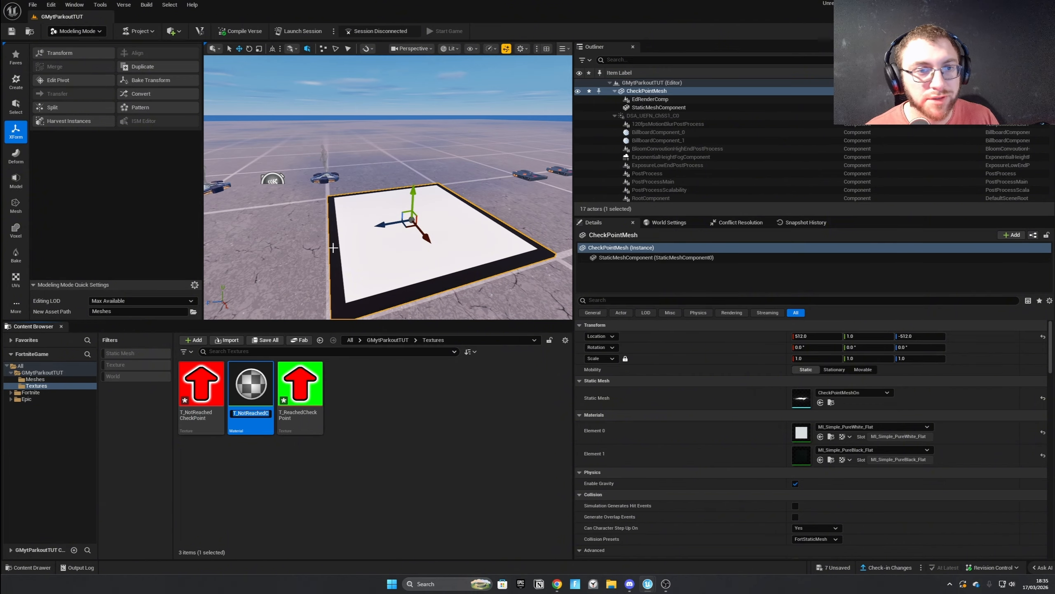
text(CheckPoint_Mat)
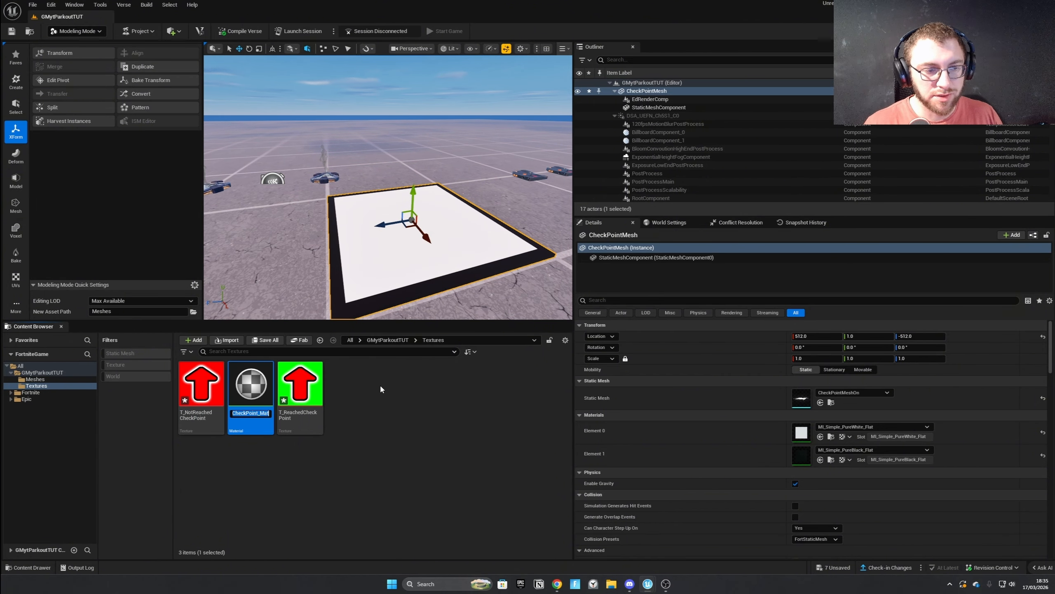
text(M)
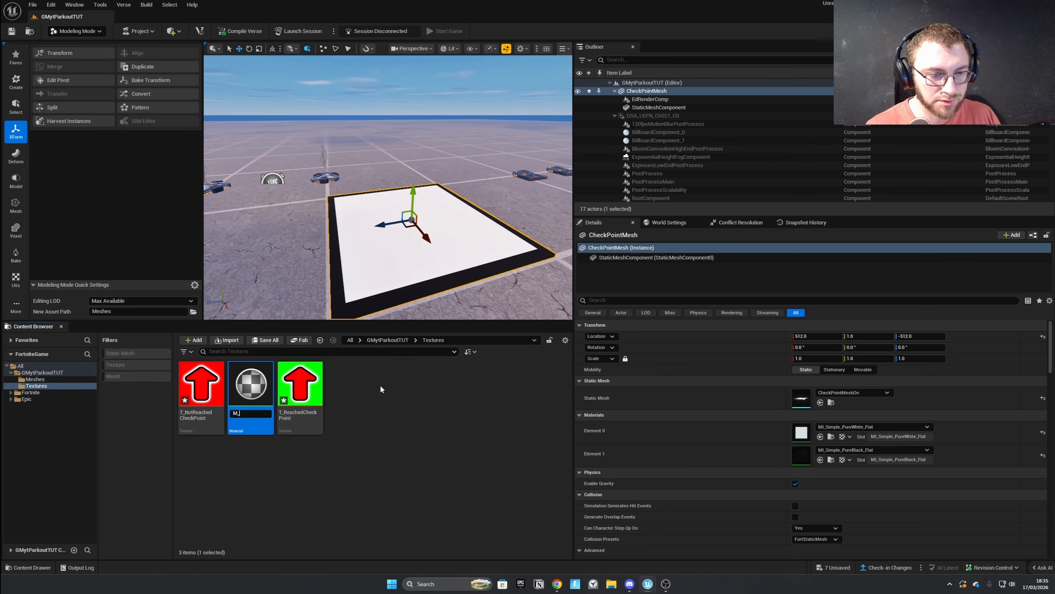
text(_C)
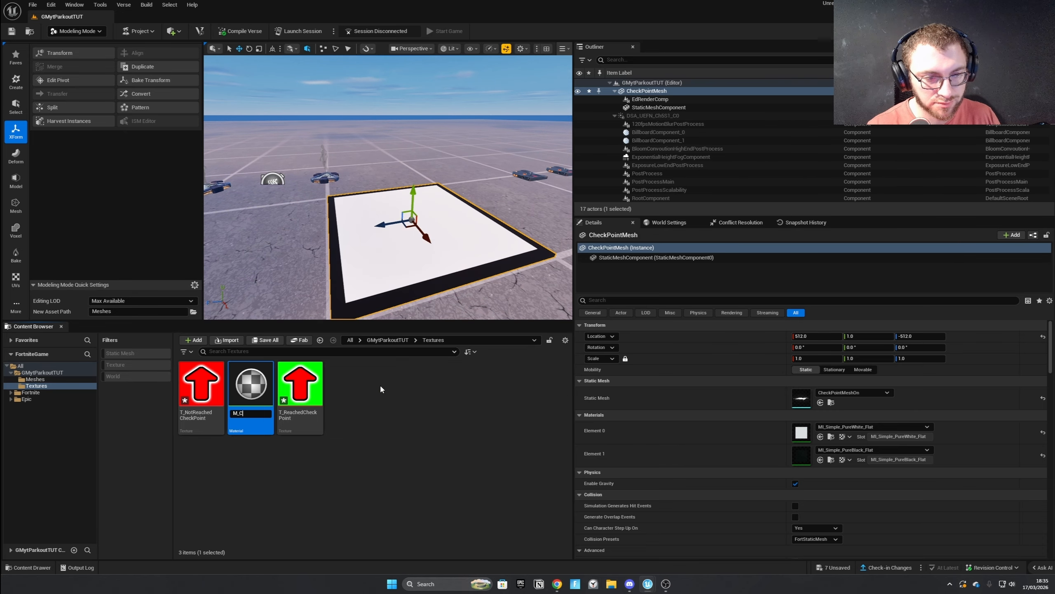
text(heckPOintOff)
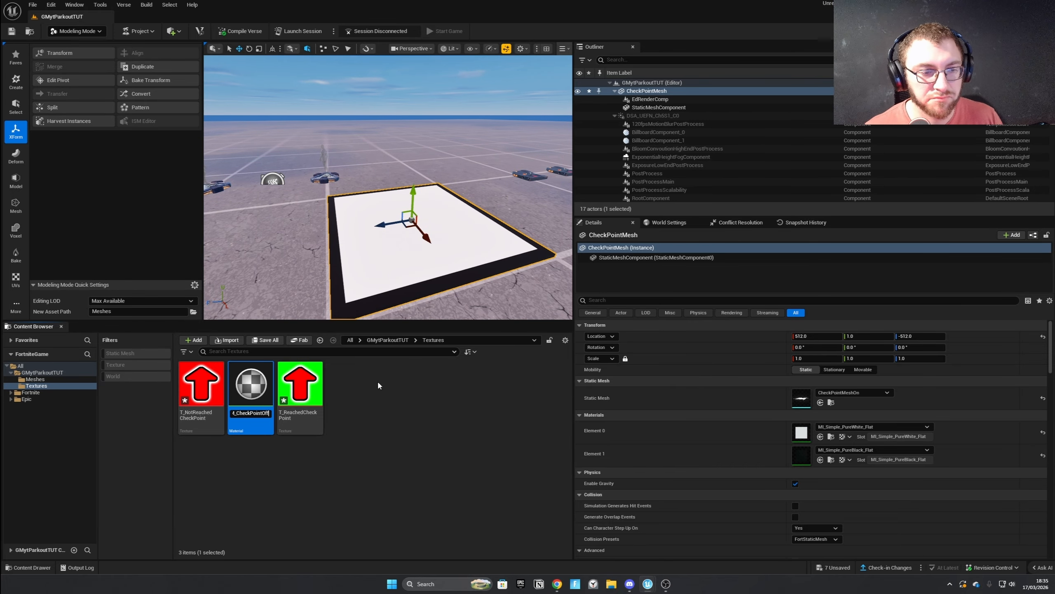
key(Return)
Open M_CheckPointOff, connect the Texture Sample's RGB output to Emissive Color and space the node away from the result node.
double_click(216, 381)
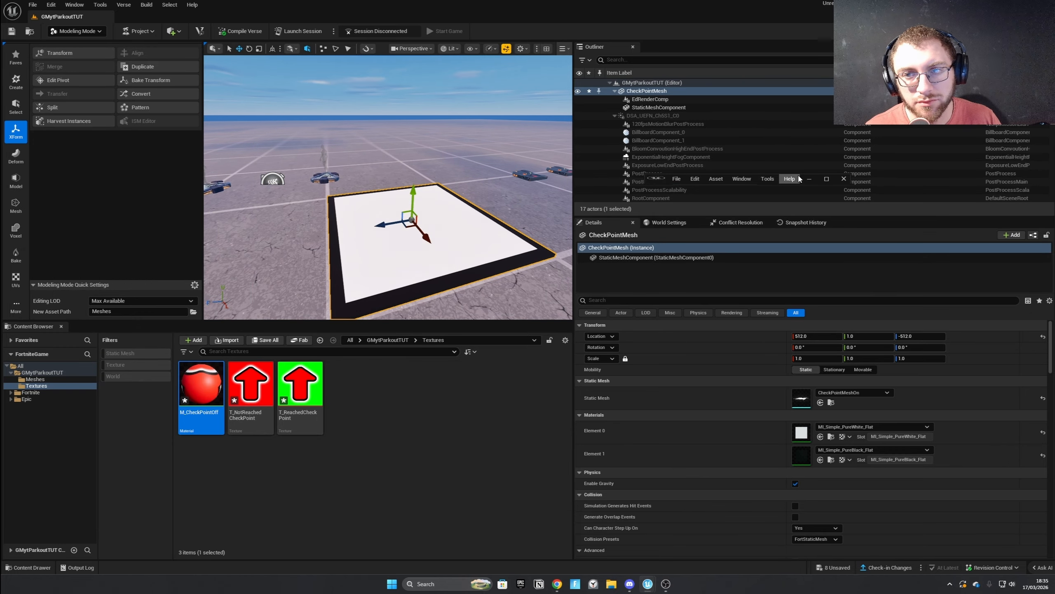
click(826, 179)
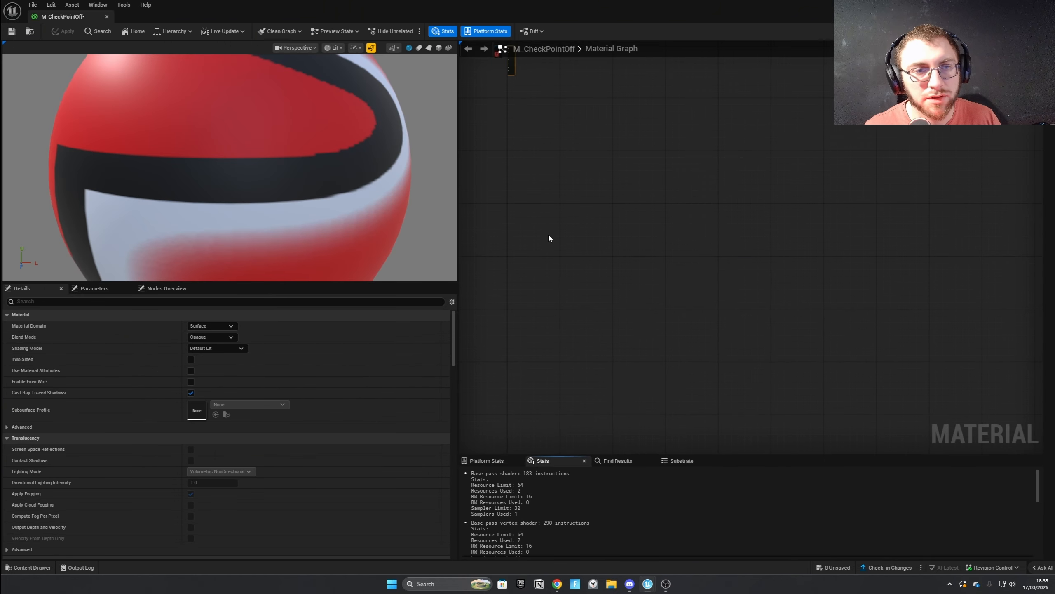
right_drag(531, 142, 806, 316)
scroll(805, 301, up, 4)
scroll(686, 348, up, 2)
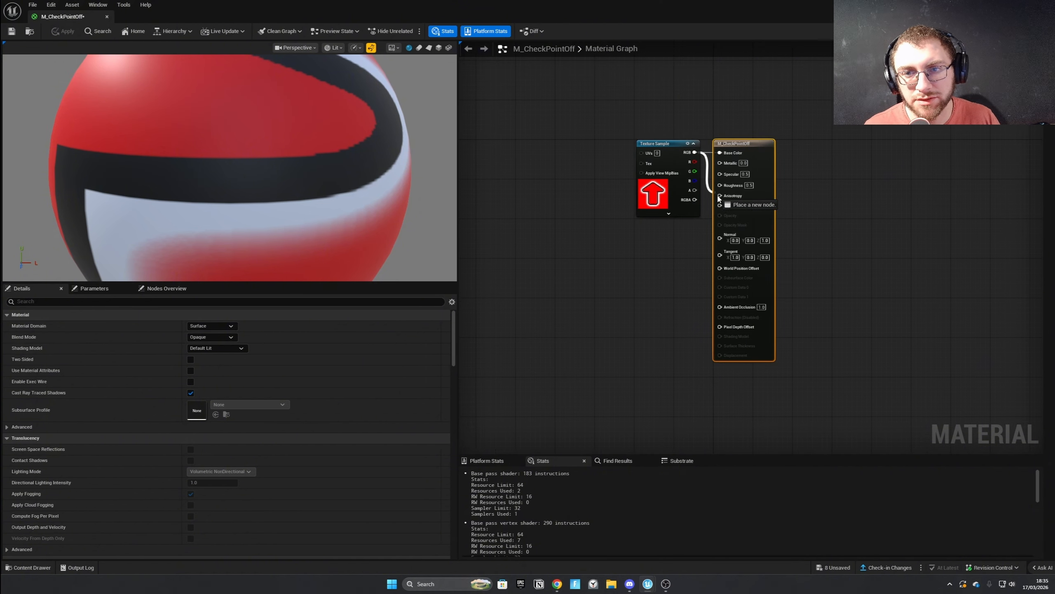
drag(719, 199, 720, 205)
drag(676, 146, 654, 141)
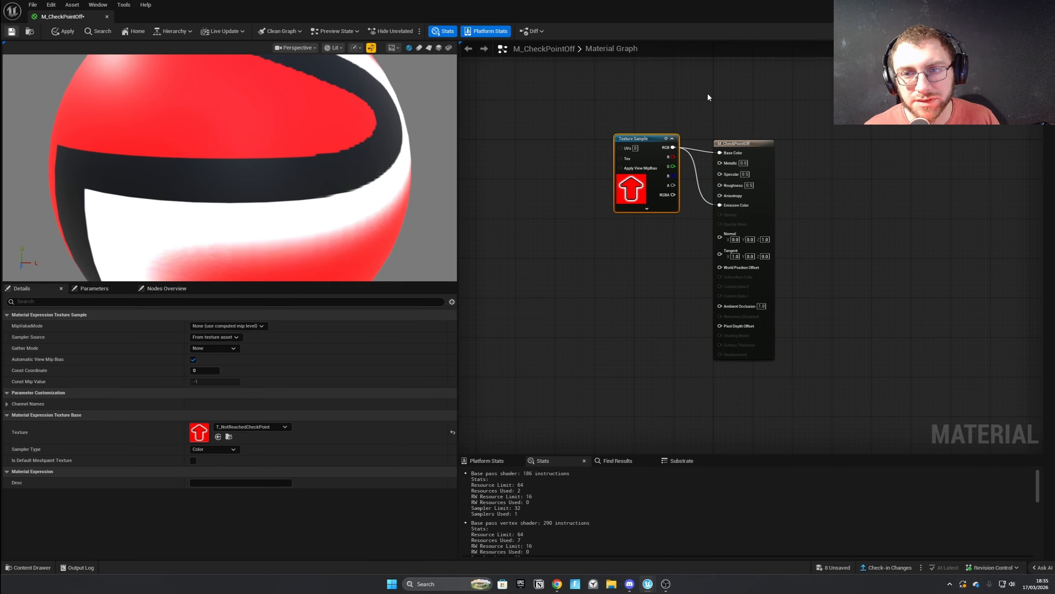
drag(667, 142, 621, 137)
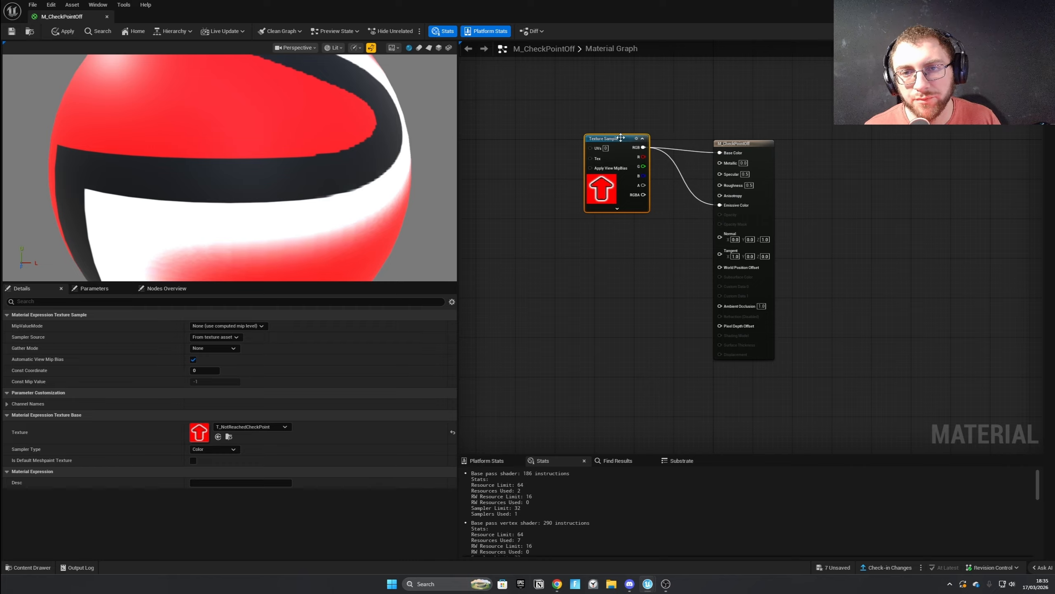
Set the material's Specular value to 0.8 and close the material editor.
click(746, 174)
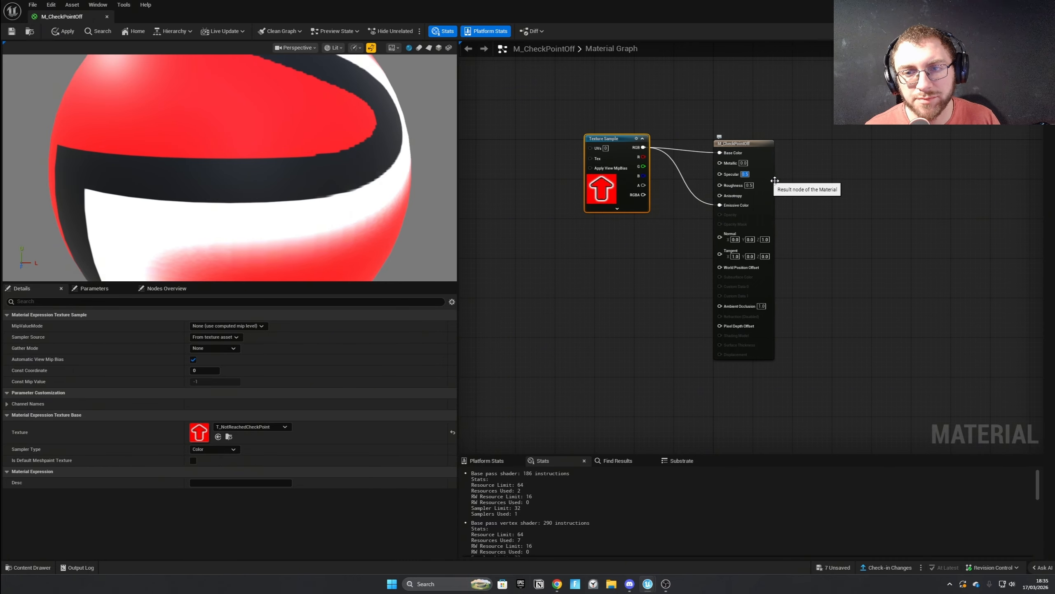
text(0.8)
key(Return)
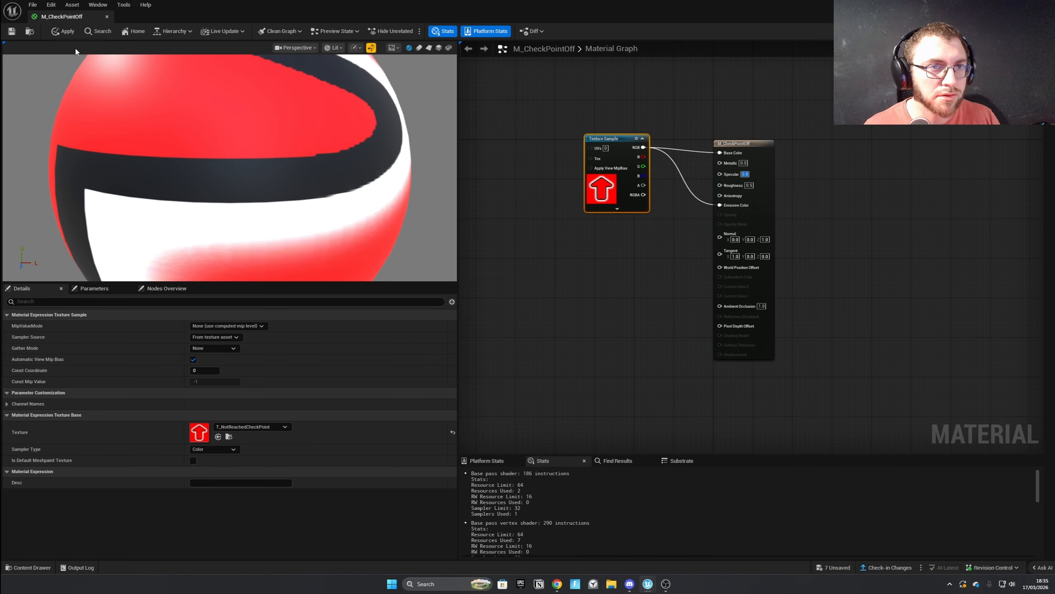
click(1044, 5)
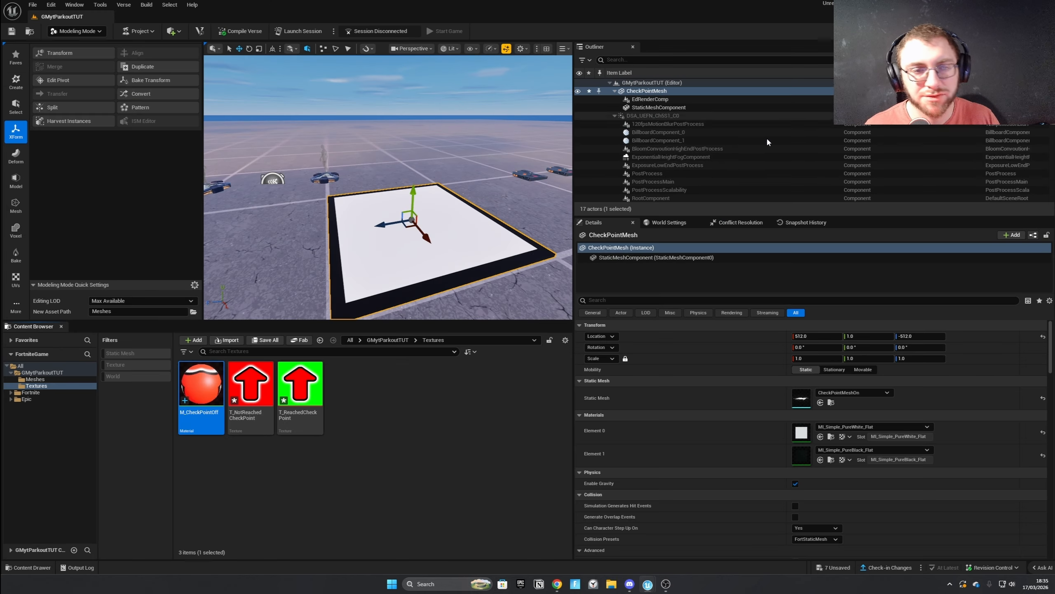
Assign M_CheckPointOff to material Element 0 of CheckPointMesh and view the platform's arrow from above.
drag(211, 385, 840, 435)
right_drag(389, 272, 490, 297)
right_drag(390, 187, 382, 267)
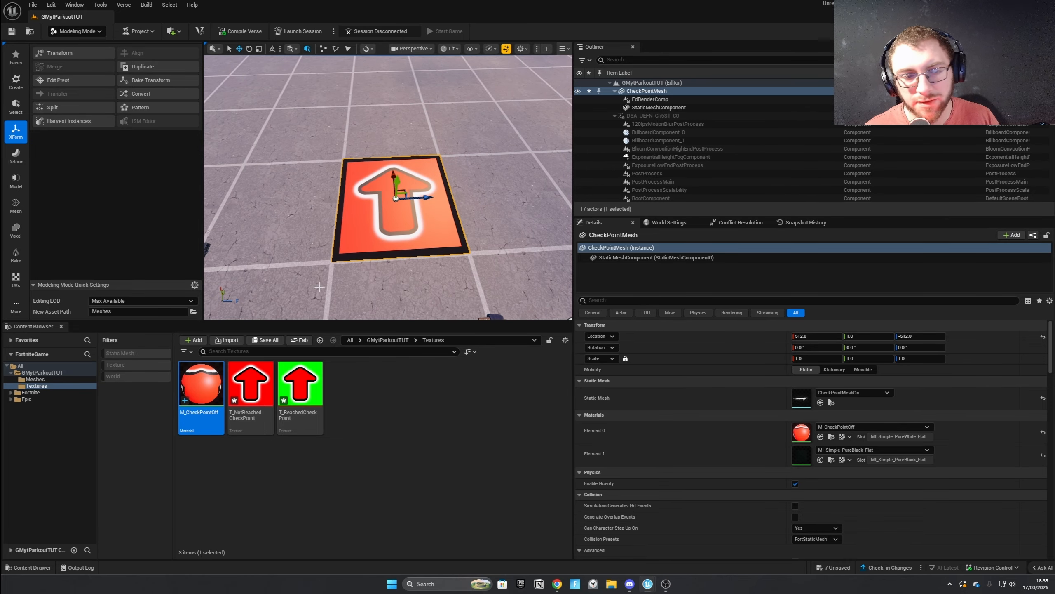
In M_CheckPointOff, convert the Texture Sample node to a parameter named TextureParam, apply the change and leave the material editor.
right_click(213, 382)
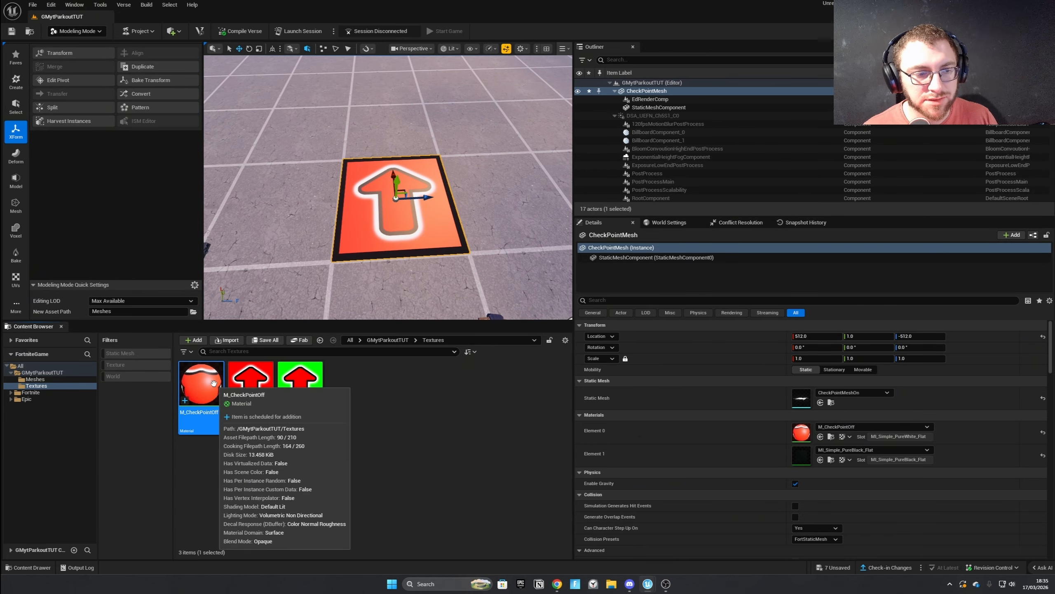
click(243, 208)
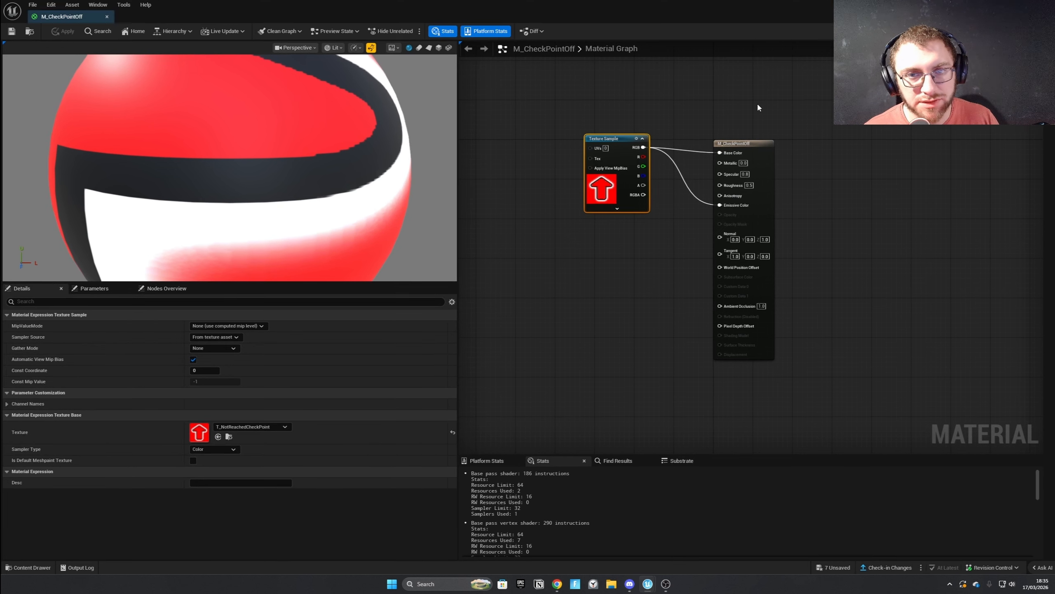
right_click(626, 137)
right_click(616, 138)
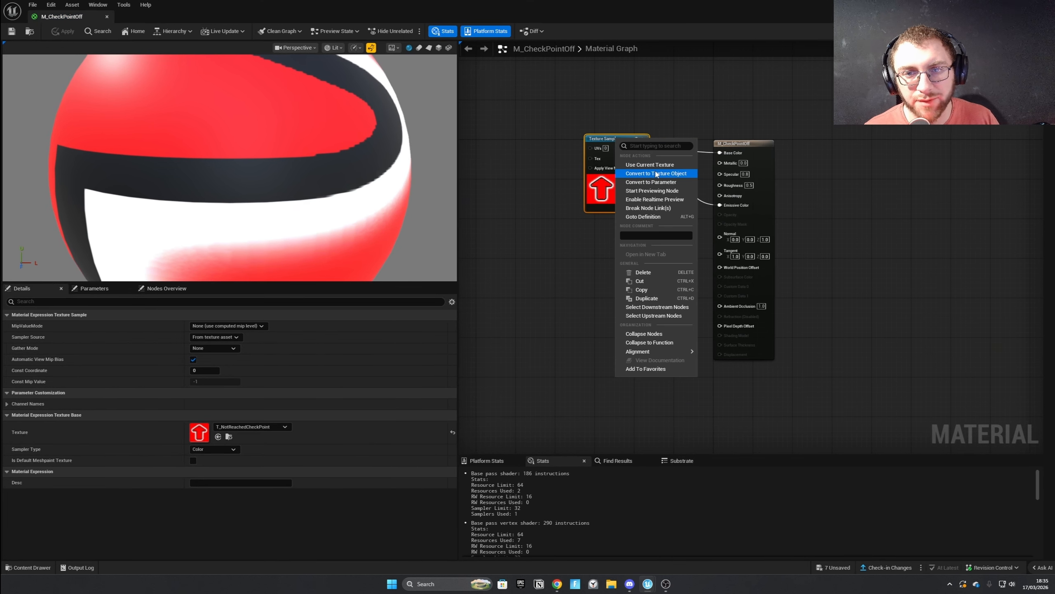
click(663, 182)
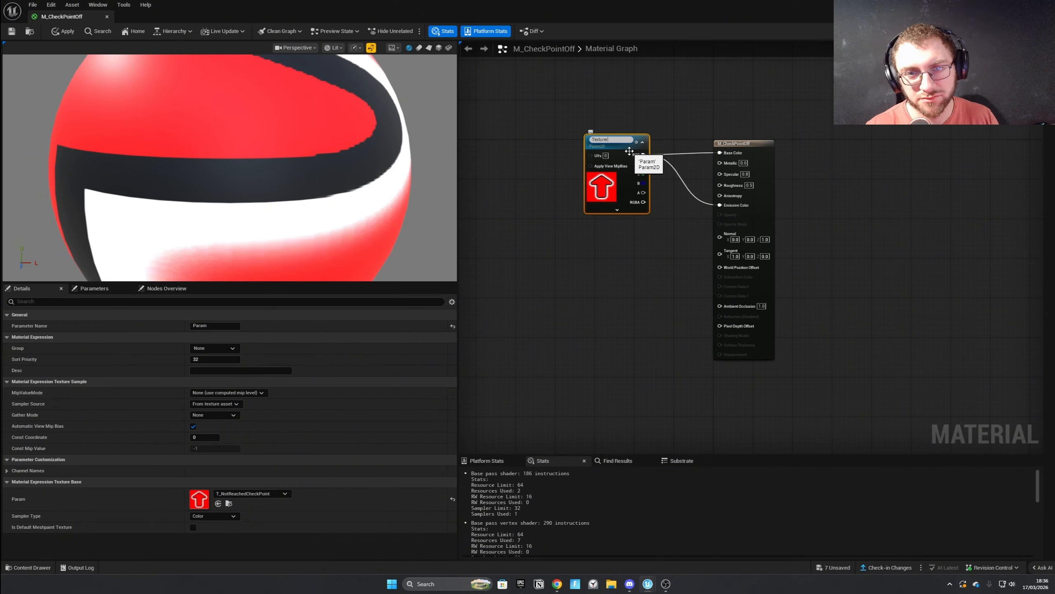
text(TextureParam)
key(Return)
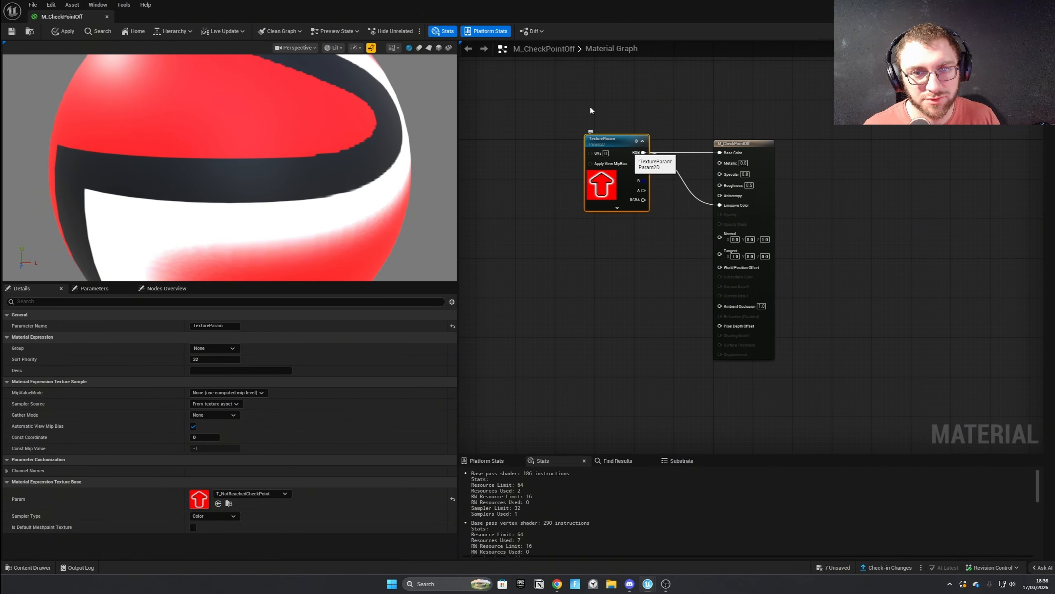
click(55, 32)
click(1046, 5)
Create a material instance of M_CheckPointOff named MI_CheckPointOn and open it for editing.
click(235, 460)
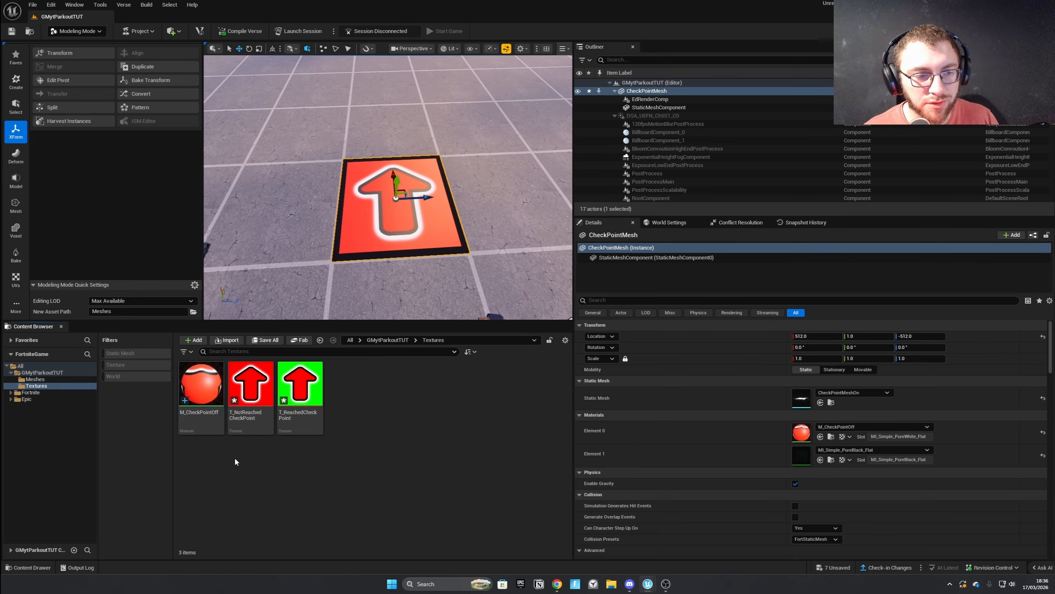
right_click(204, 397)
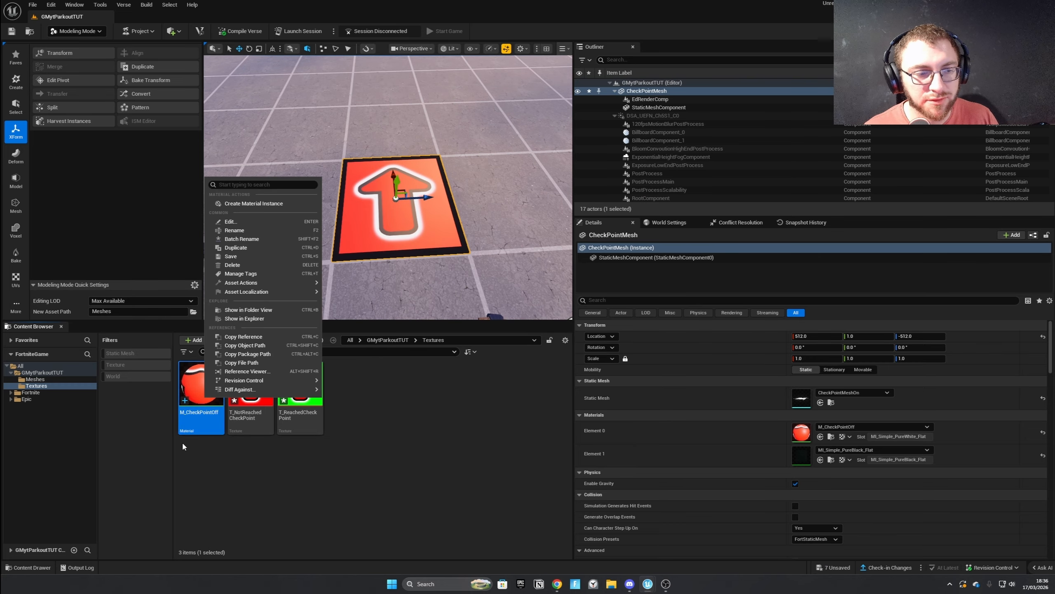
click(253, 203)
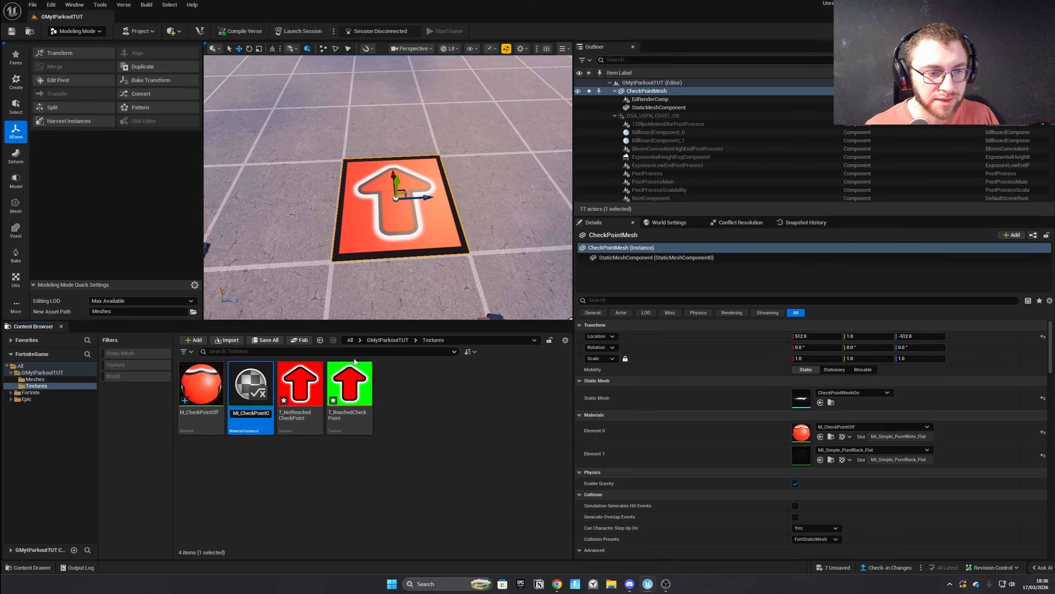
key(BackSpace)
key(BackSpace)
key(BackSpace)
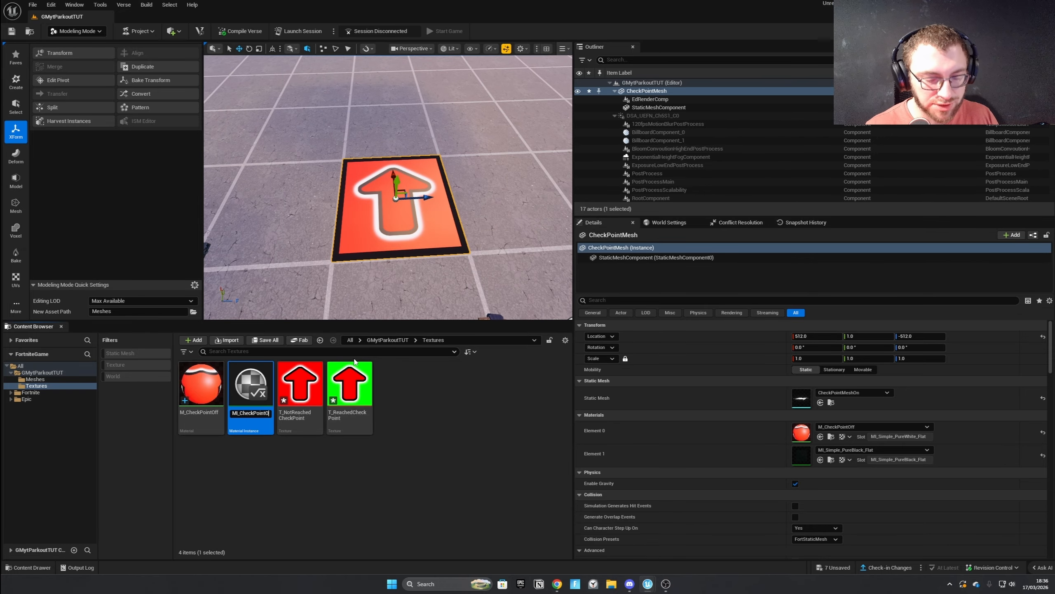
key(BackSpace)
text(n)
key(Return)
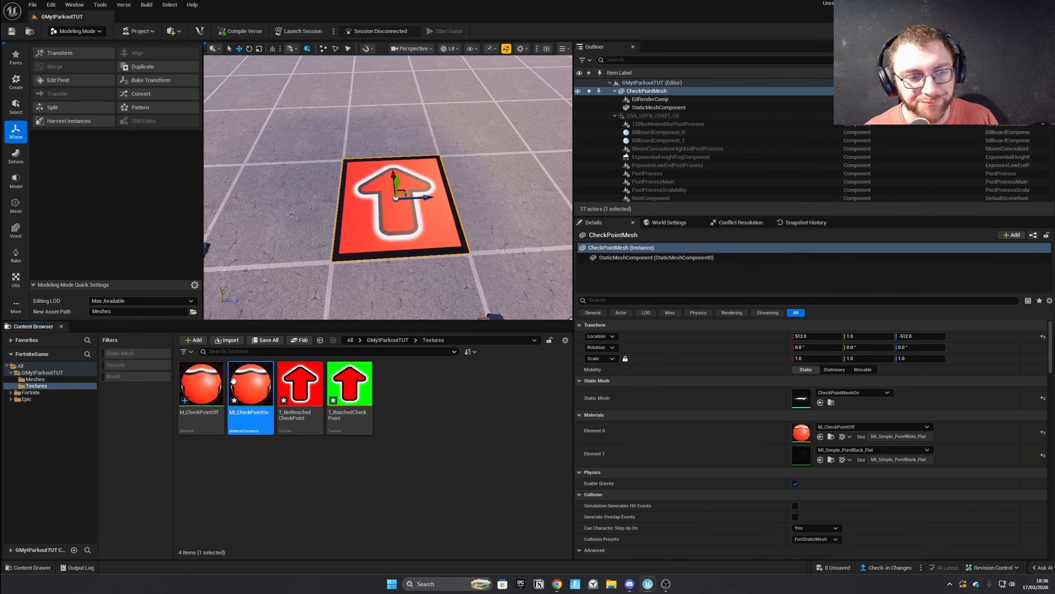
double_click(249, 386)
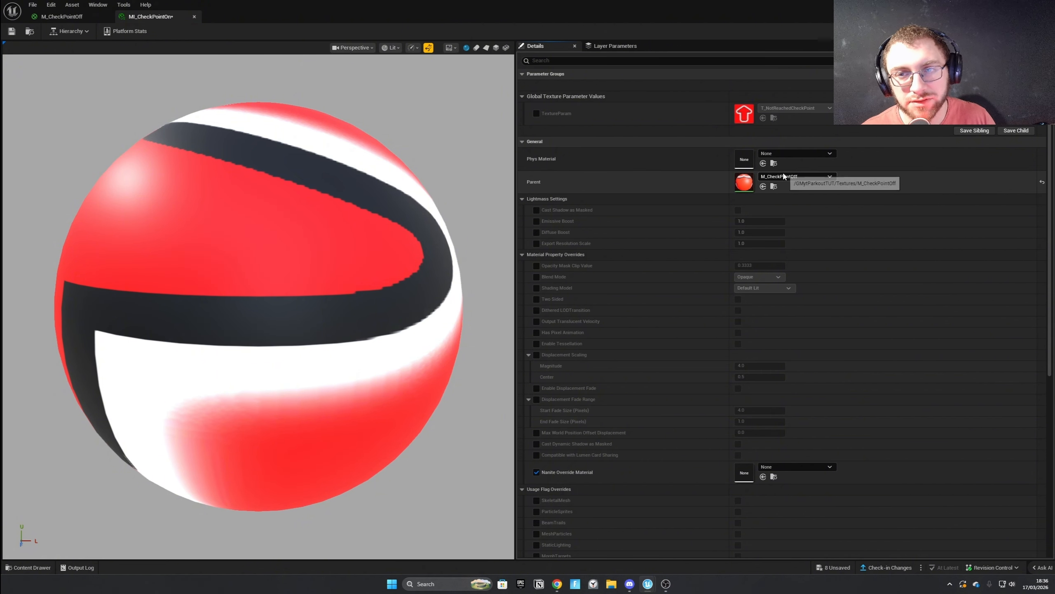
click(794, 178)
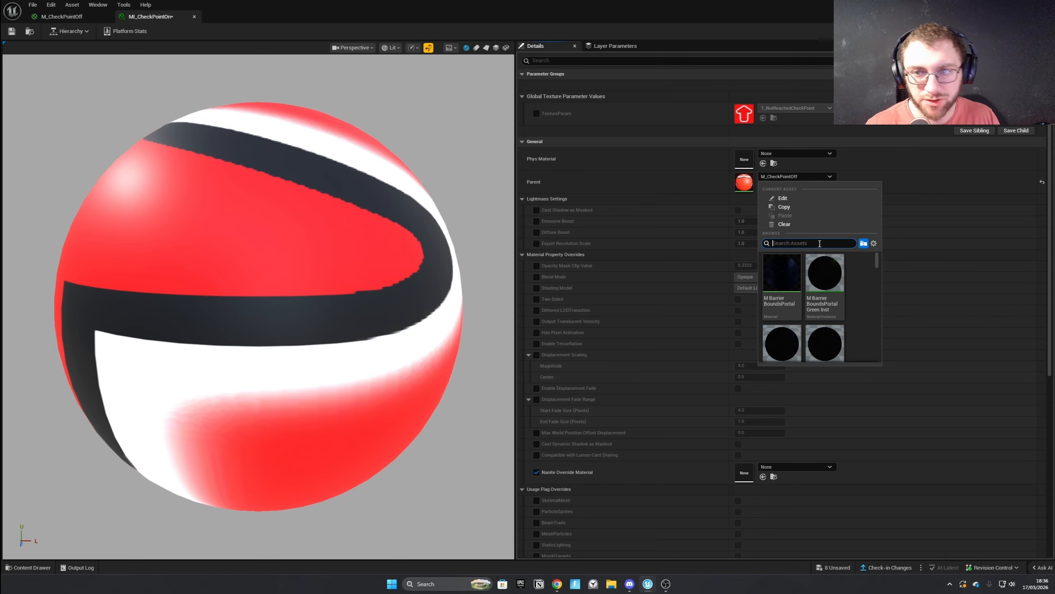
text(checkpoint)
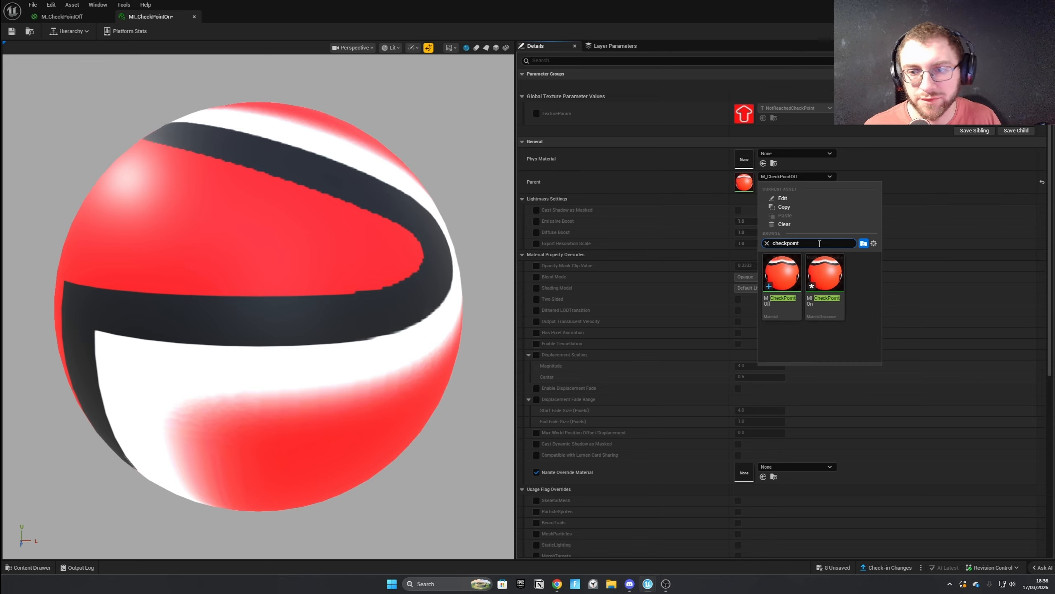
click(865, 153)
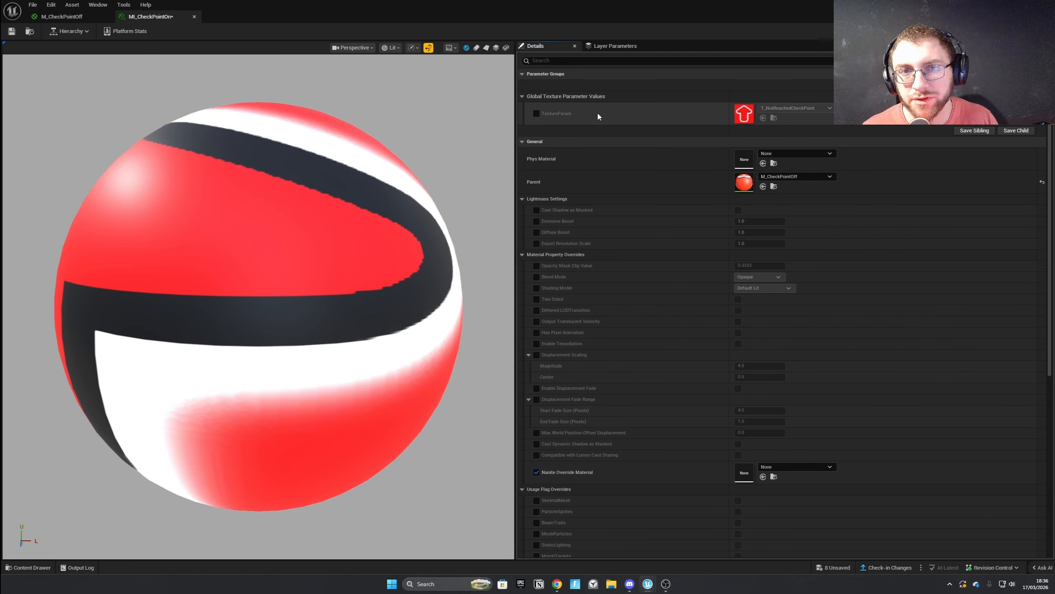
Override TextureParam in MI_CheckPointOn with the T_ReachedCheckPoint texture and save the material instance.
click(537, 112)
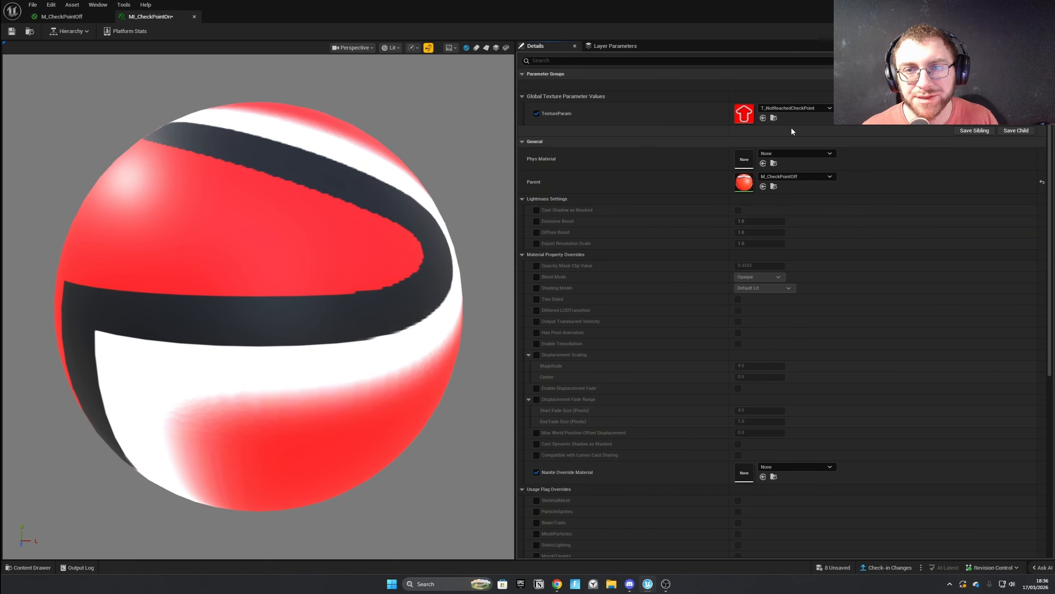
click(793, 108)
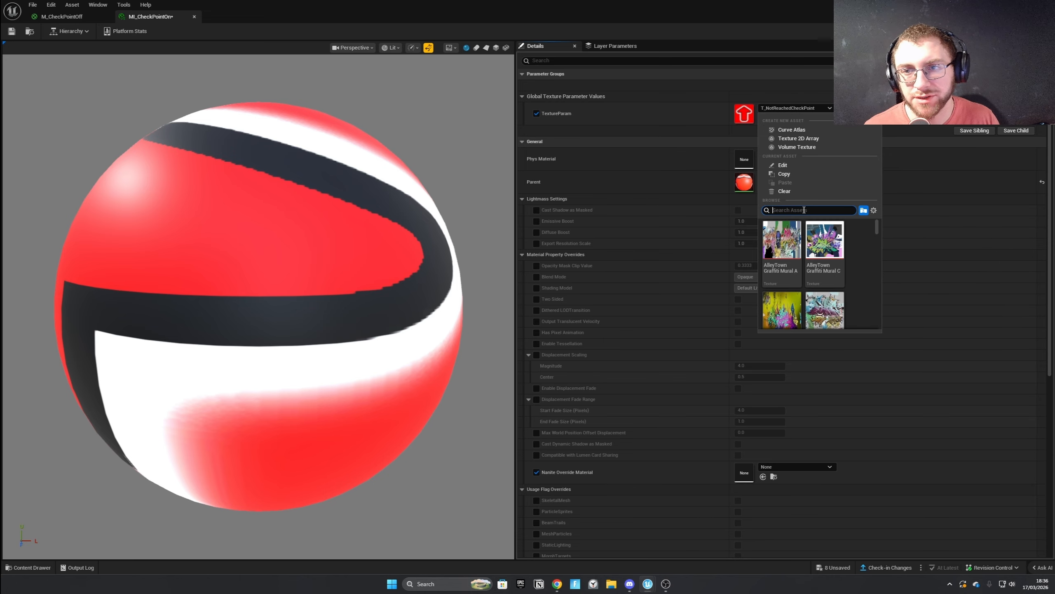
text(T_che)
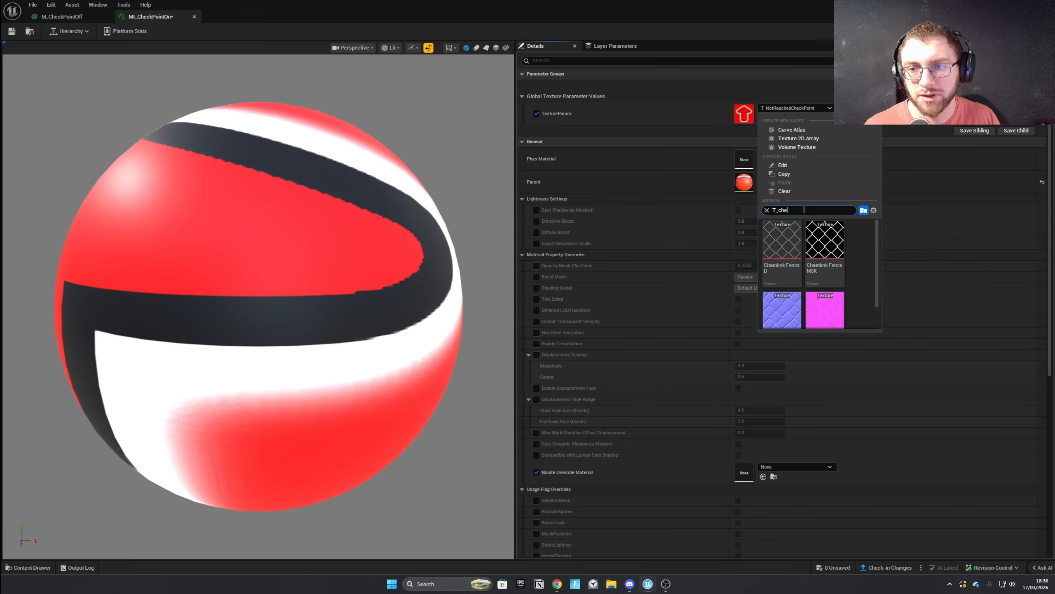
key(BackSpace)
key(BackSpace)
key(BackSpace)
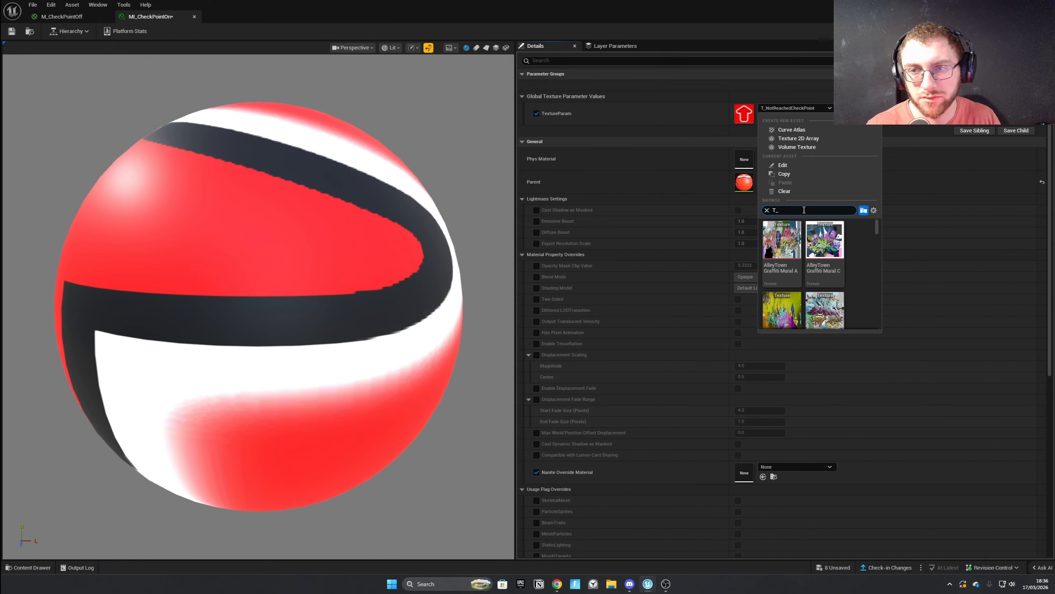
text(reac)
click(782, 241)
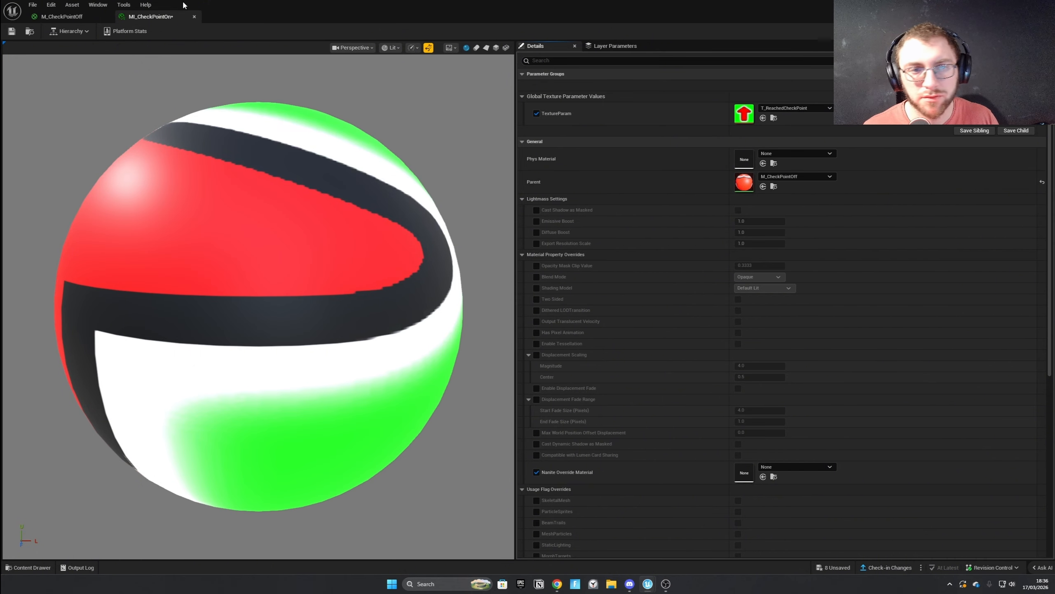
click(12, 31)
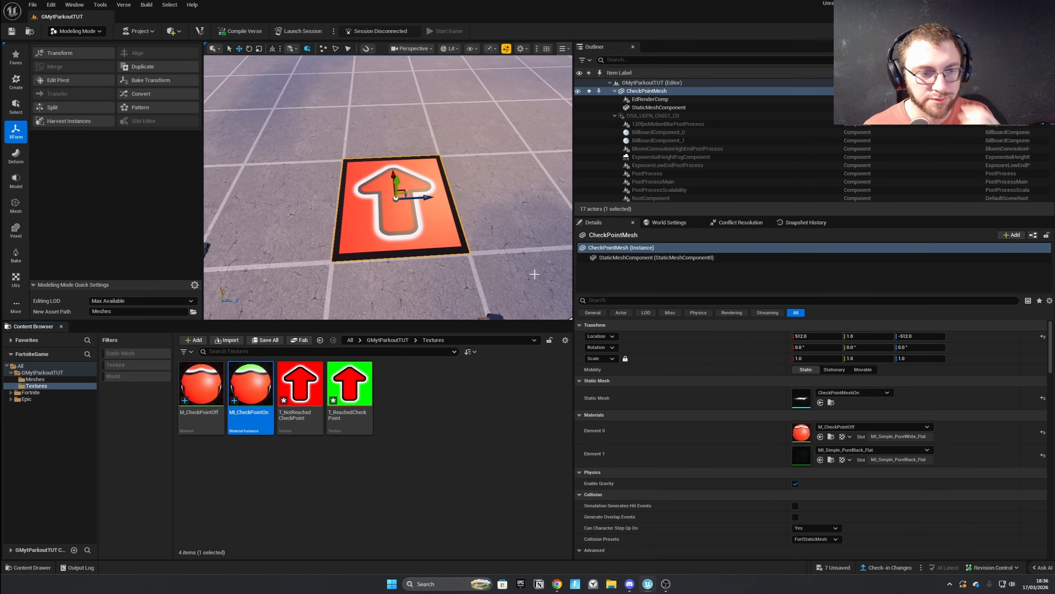
Open CheckPointMeshOff from the Meshes folder, assign M_CheckPointOff to material Element 0 and return to the level.
click(387, 339)
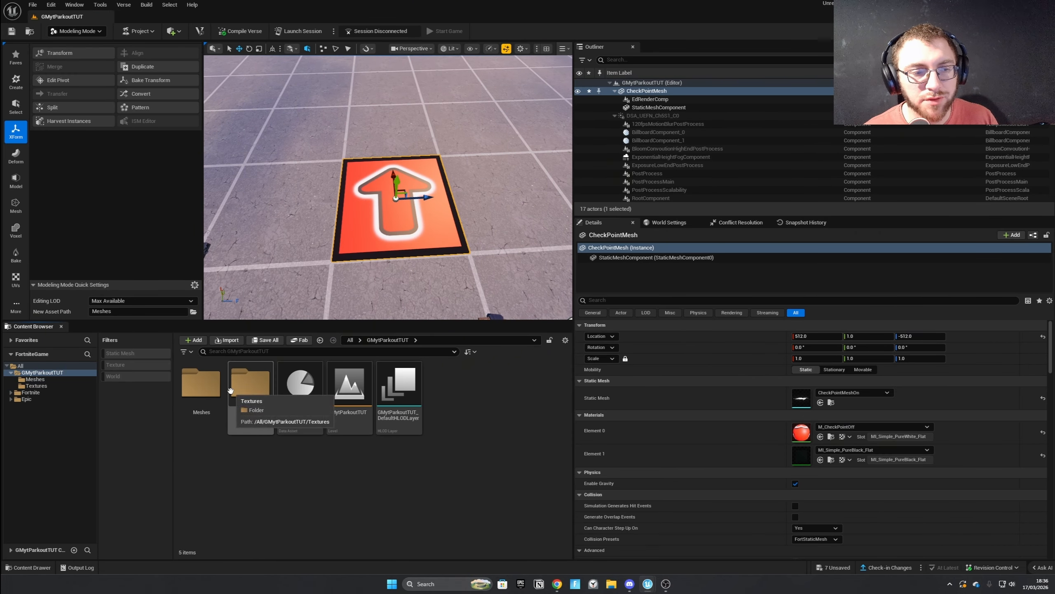
click(34, 379)
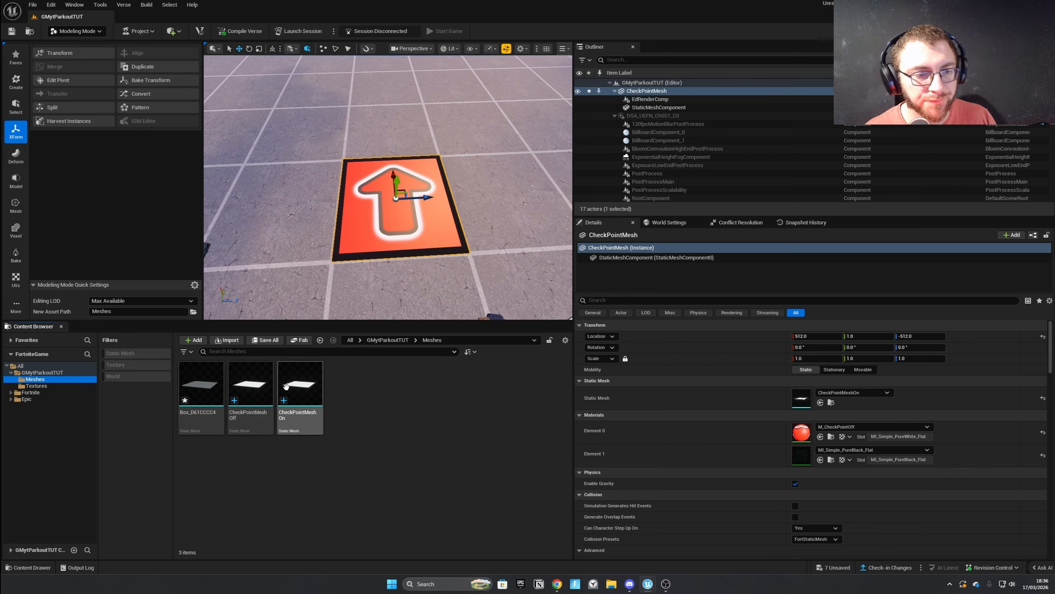
click(252, 380)
double_click(252, 379)
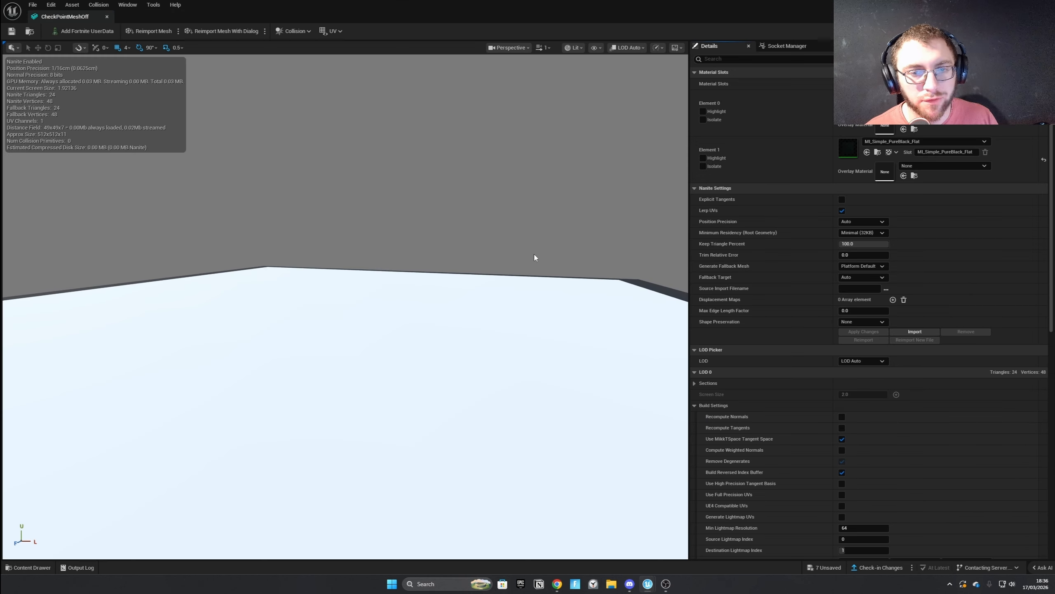
click(926, 95)
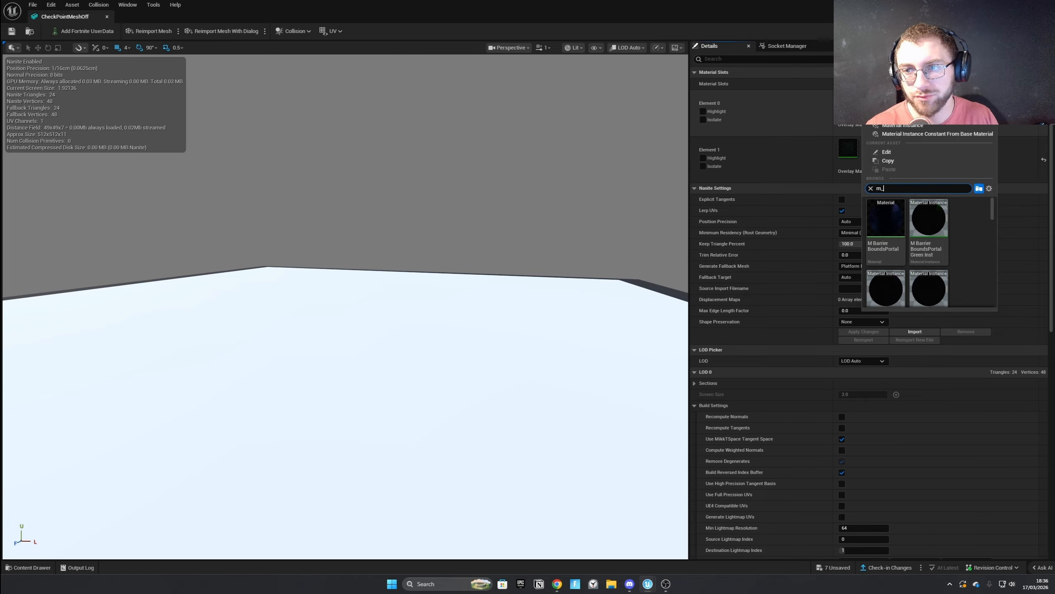
key(BackSpace)
text(che)
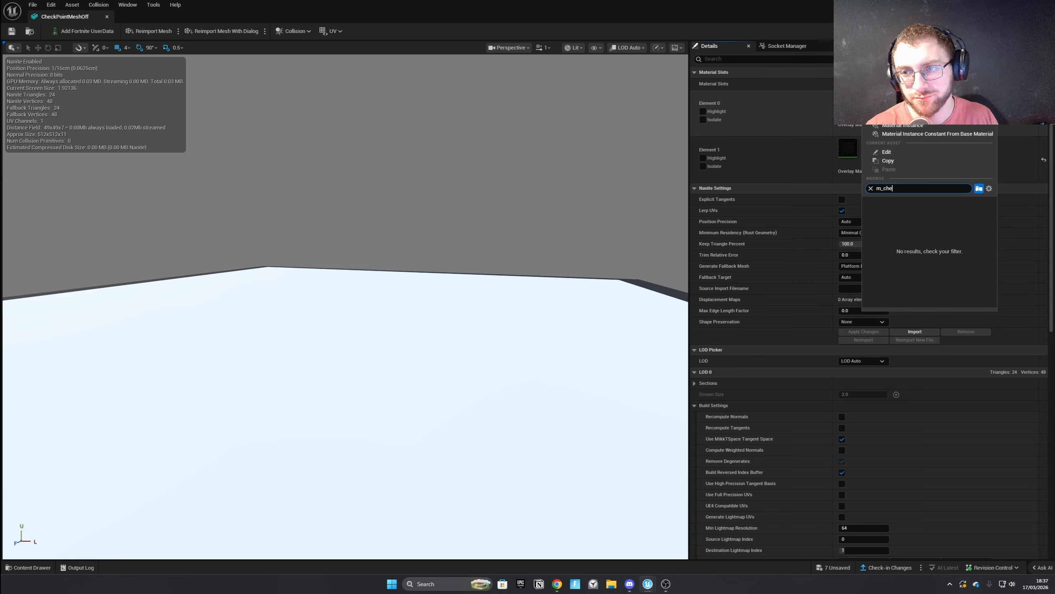
text(ck)
click(886, 222)
scroll(509, 181, down, 6)
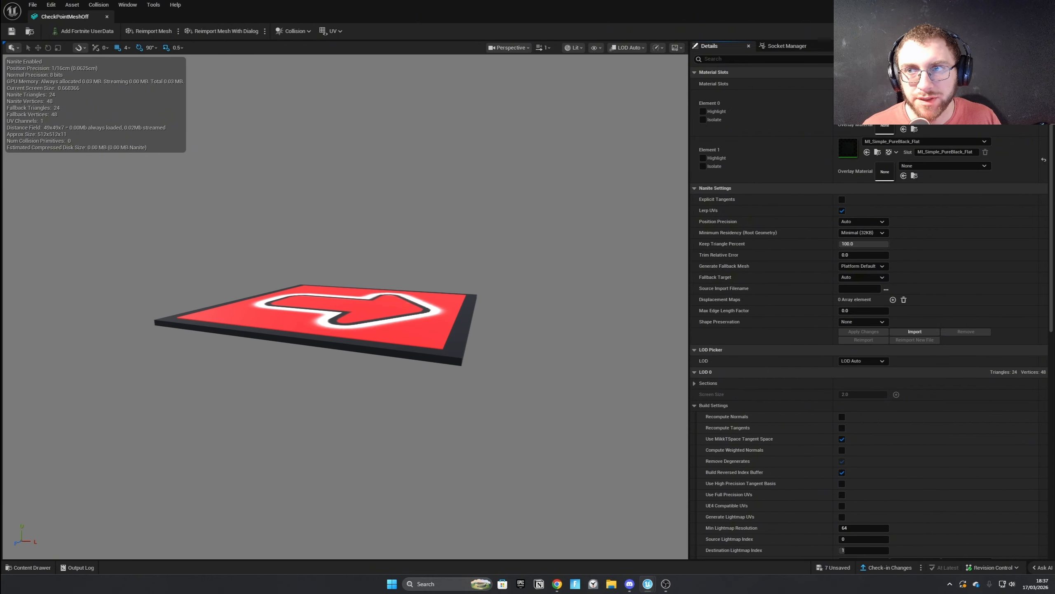
click(1012, 5)
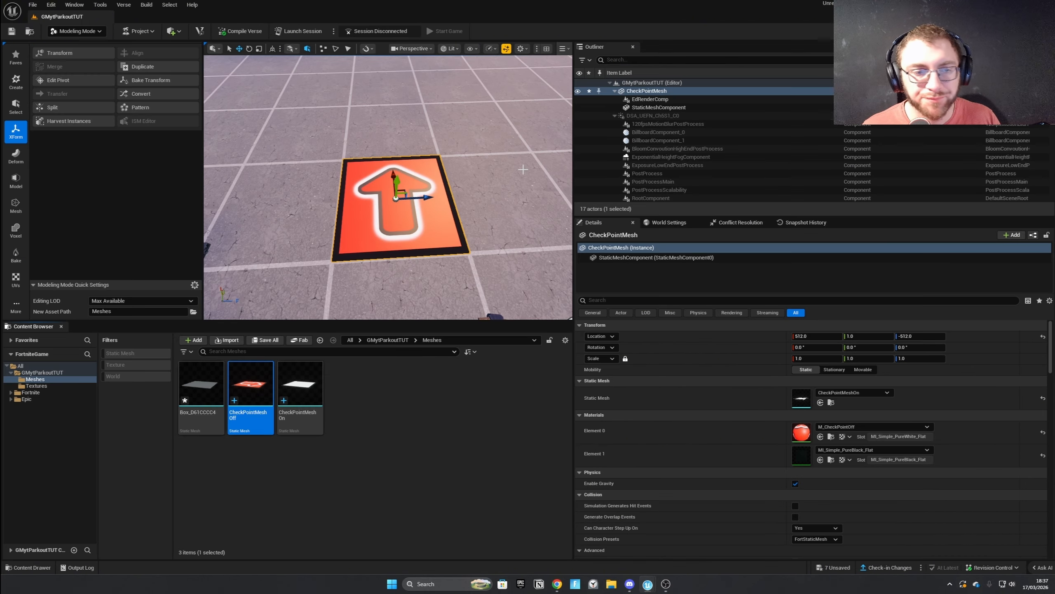
Open CheckPointMeshOn, assign MI_CheckPointOn to material Element 0 and return to the level.
double_click(307, 389)
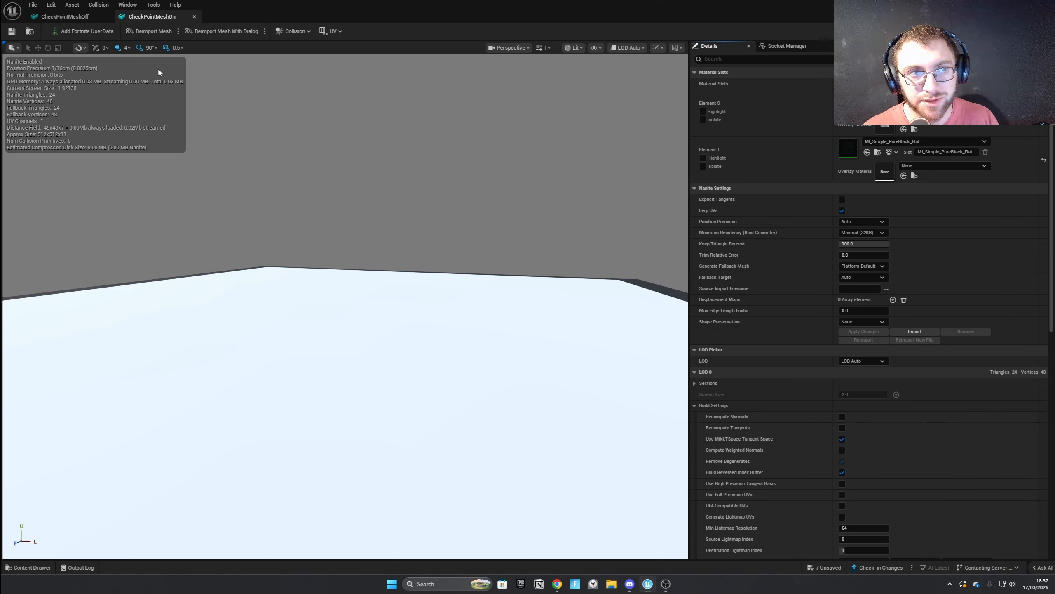
click(924, 95)
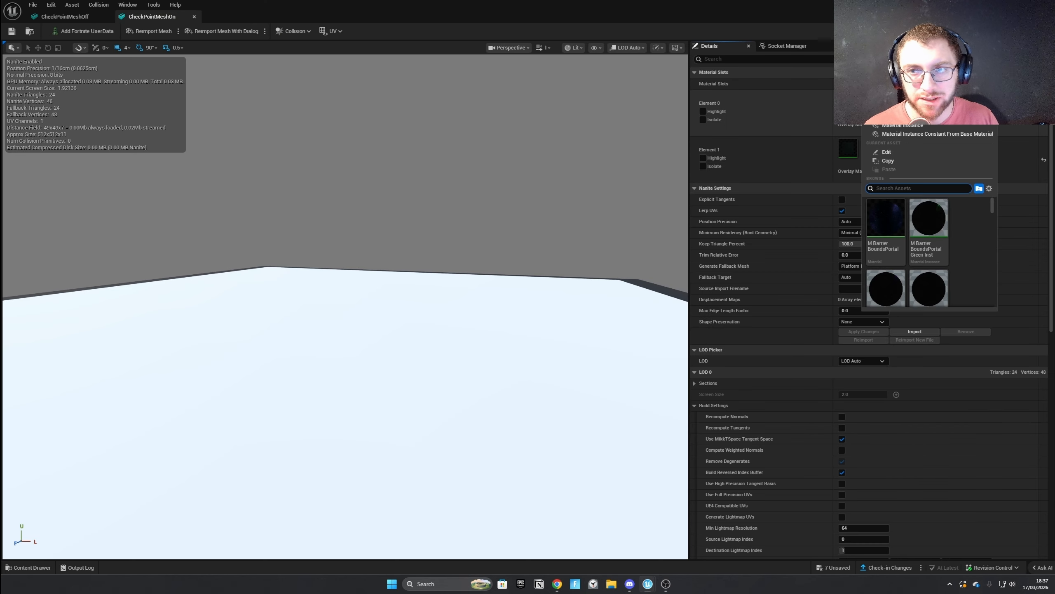
text(mi_)
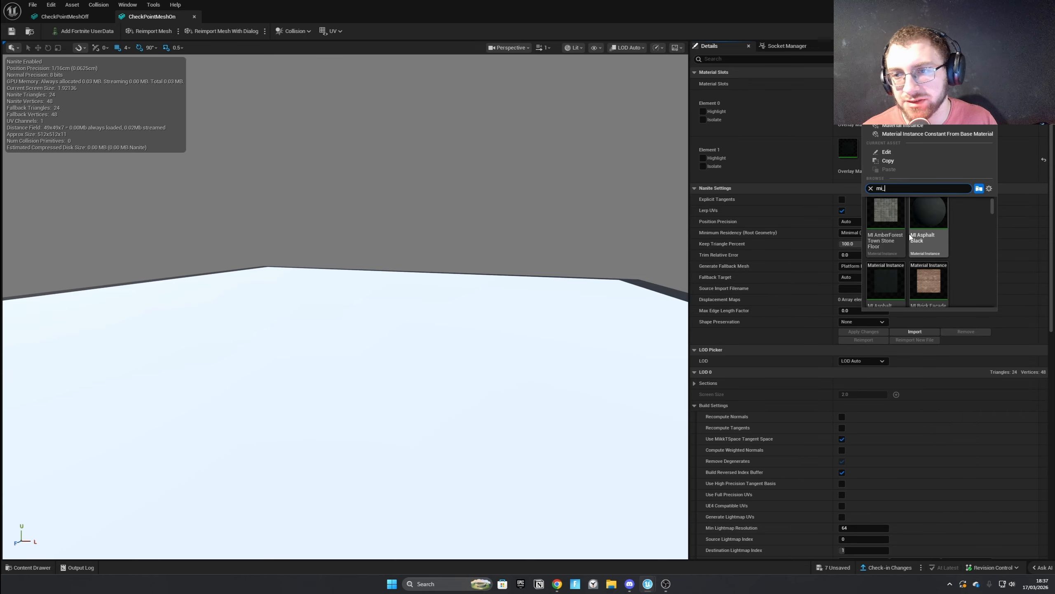
scroll(933, 232, down, 2)
text(che)
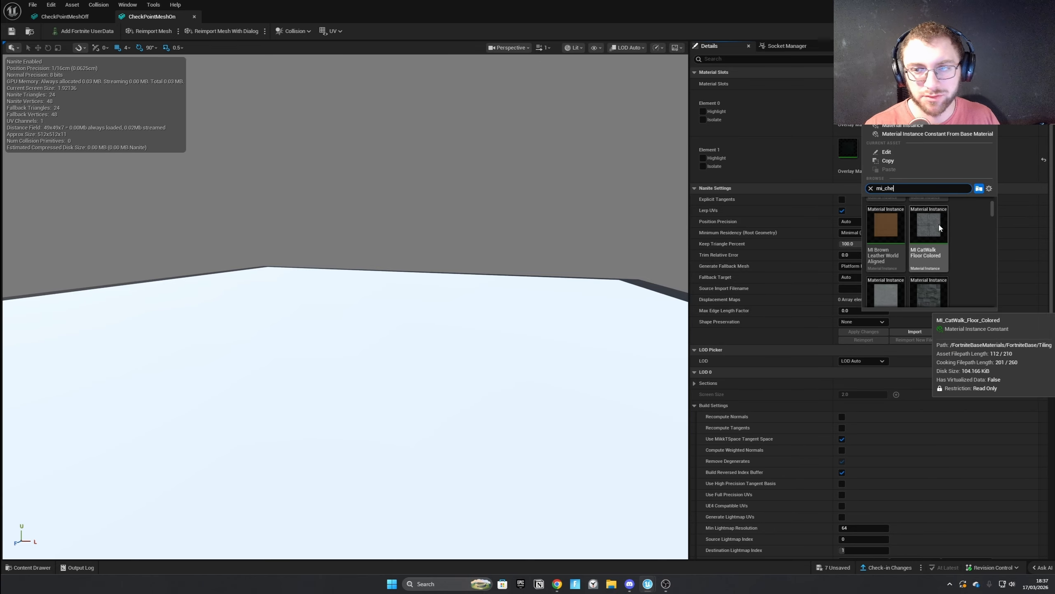
text(ck)
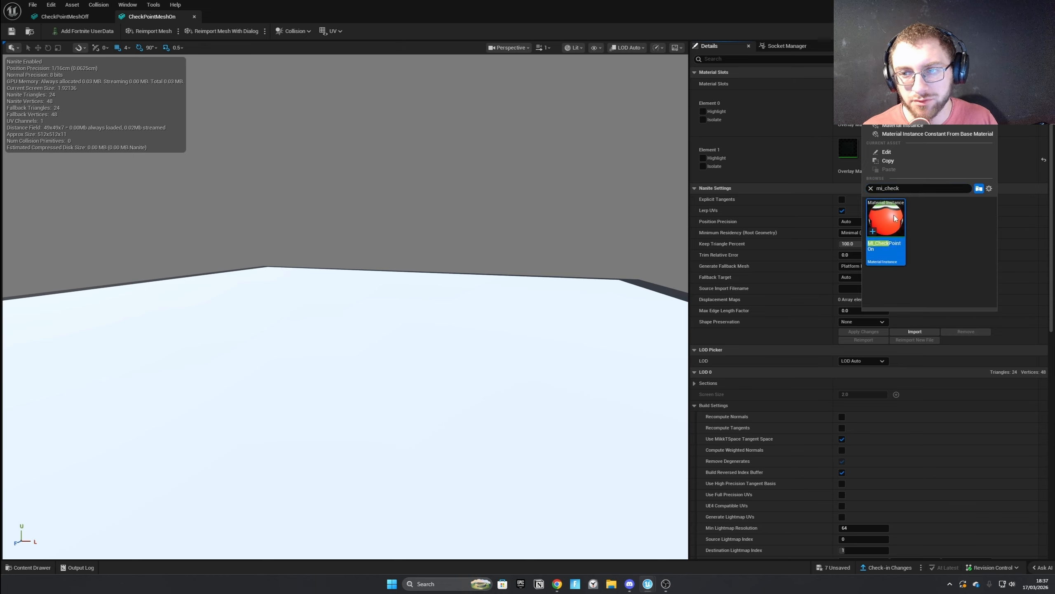
click(895, 219)
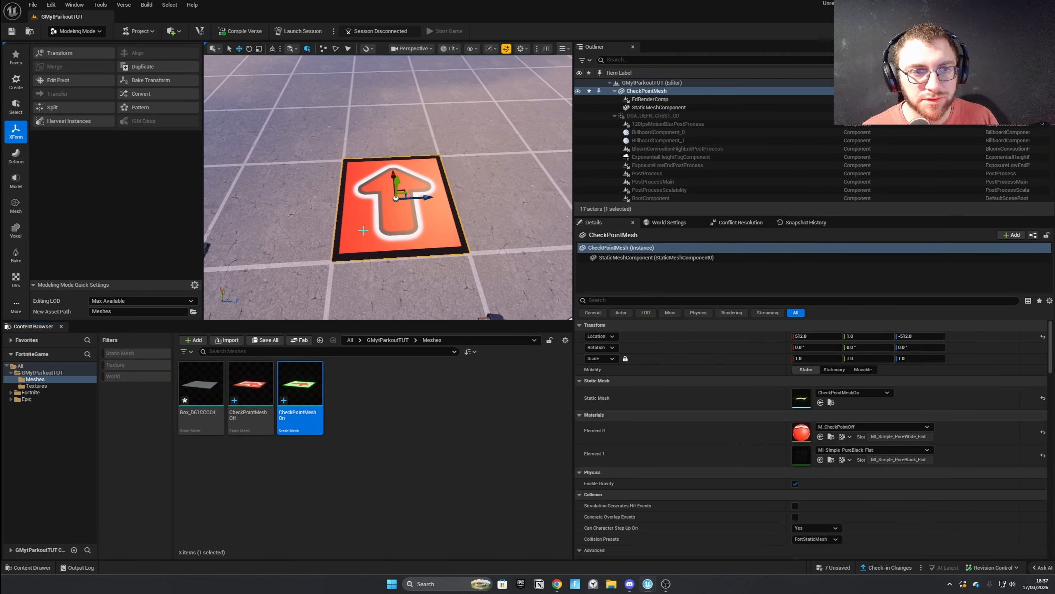
Replace the selected CheckPointMesh in the level with CheckPointMeshOff and CheckPointMeshOn placed side by side.
key(Delete)
drag(250, 386, 431, 152)
drag(300, 387, 299, 169)
scroll(329, 202, up, 5)
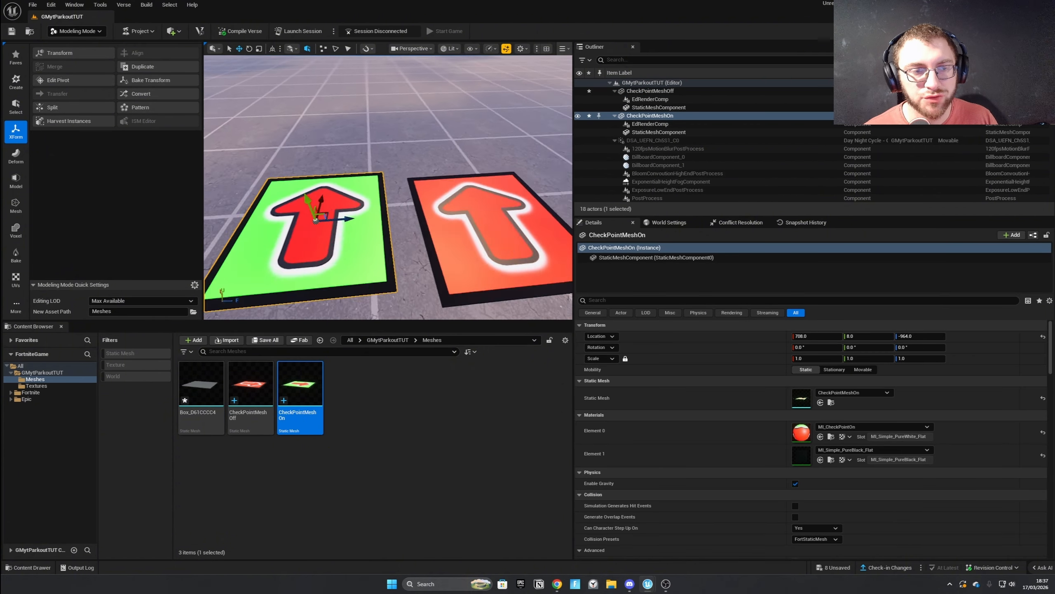
mouse_move(384, 154)
right_down()
mouse_move(410, 159)
mouse_move(357, 156)
mouse_move(370, 157)
right_up()
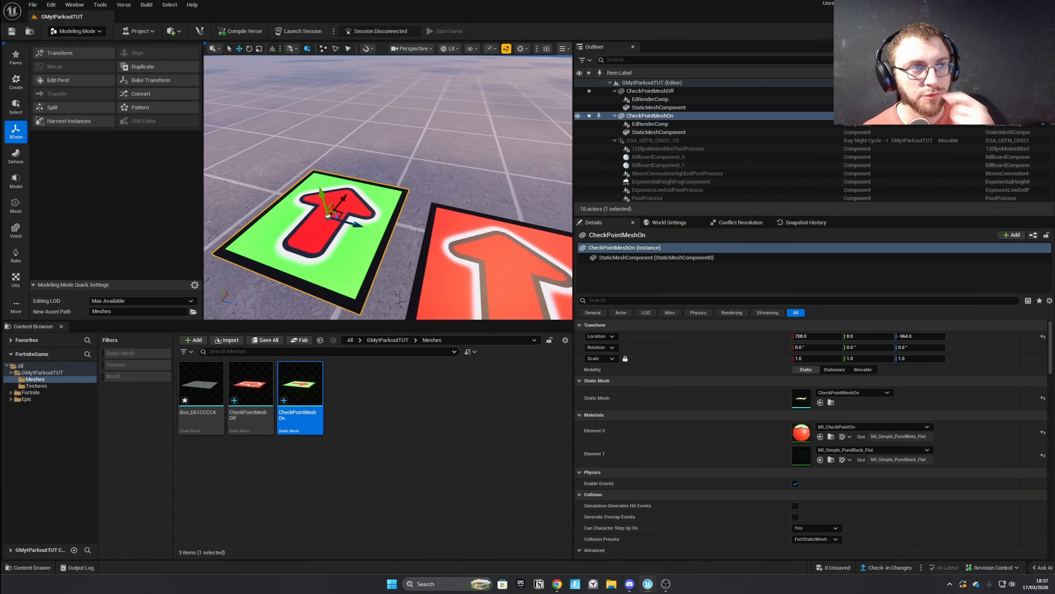
Delete both CheckPointMeshOff and CheckPointMeshOn from the level.
scroll(328, 216, down, 3)
ctrl+click(433, 219)
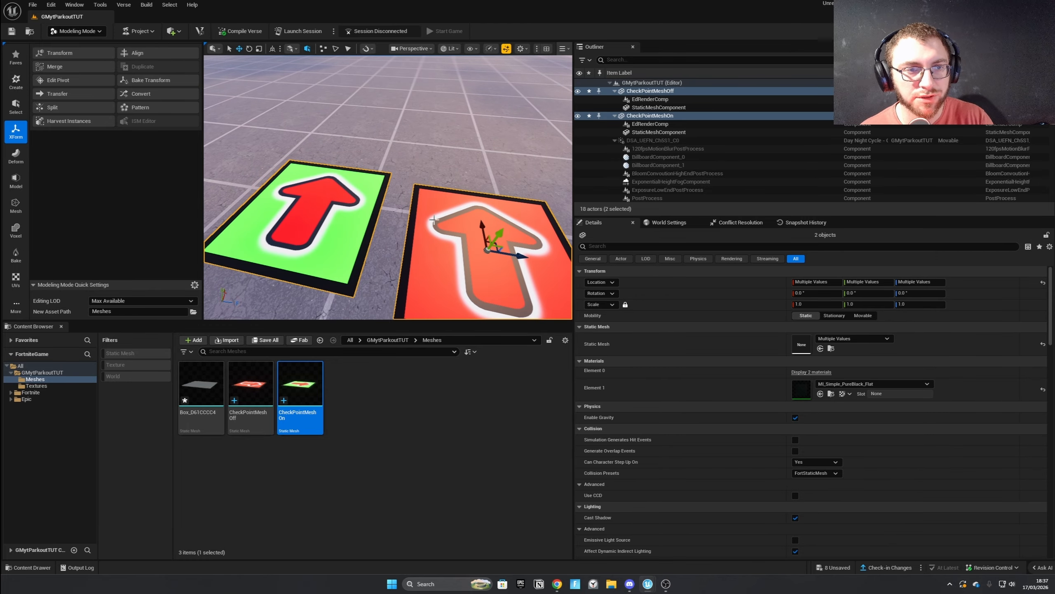
key(Delete)
right_drag(422, 219, 405, 183)
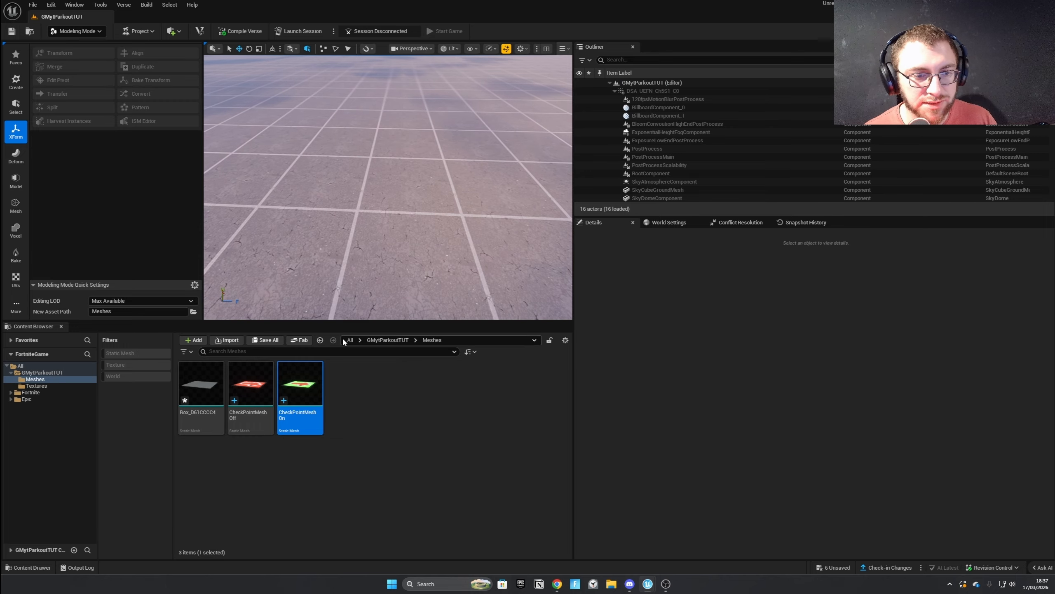
Search all content for "switch" and place the Switch device on the ground in the level.
click(351, 340)
text(switch)
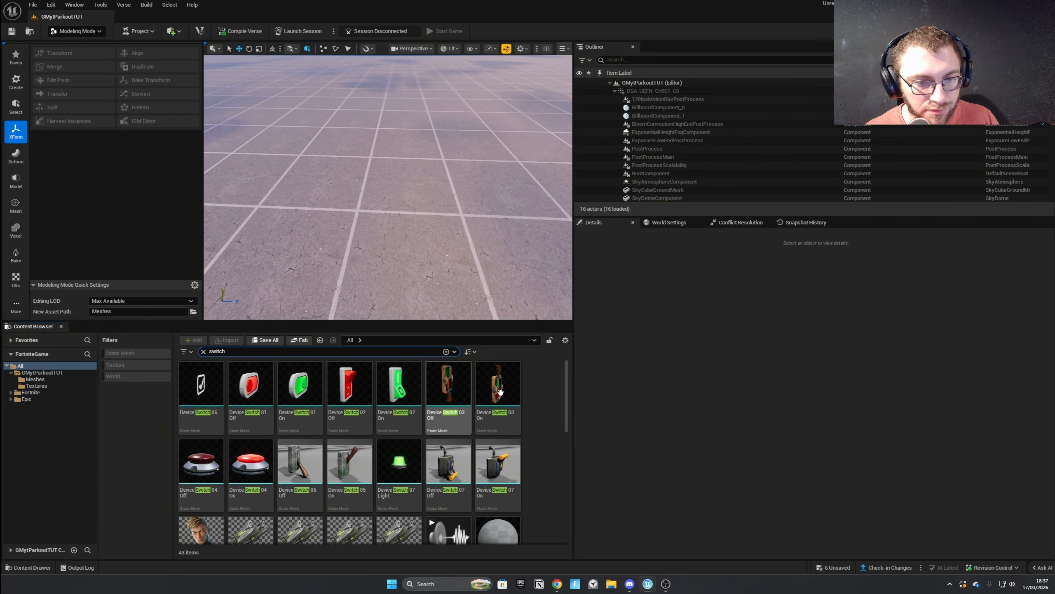
drag(568, 383, 568, 498)
drag(201, 493, 345, 254)
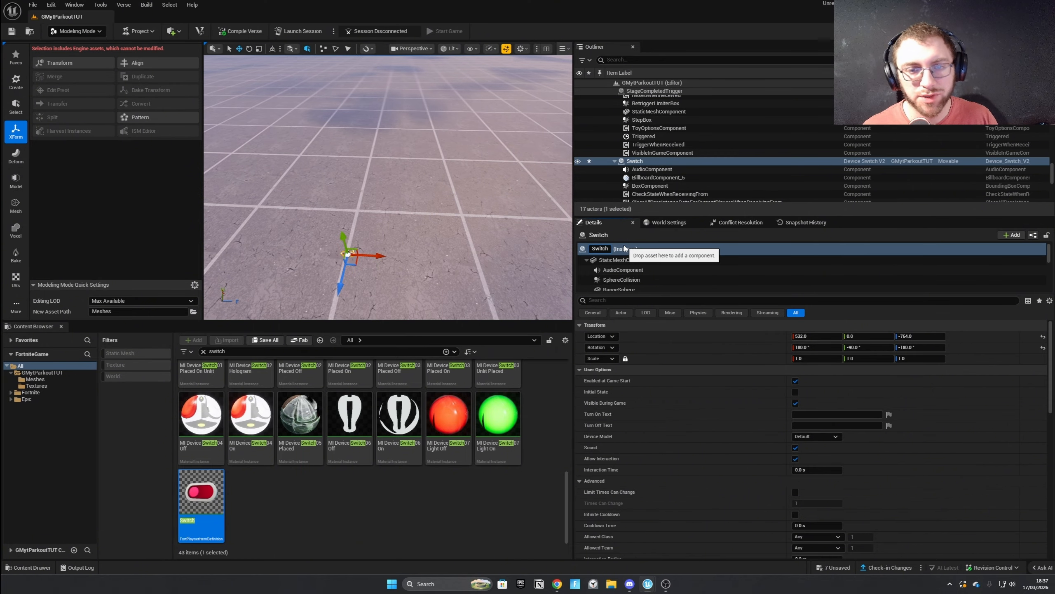
Rename the placed Switch device as SwitchCheckPoint1.
text(heckbox)
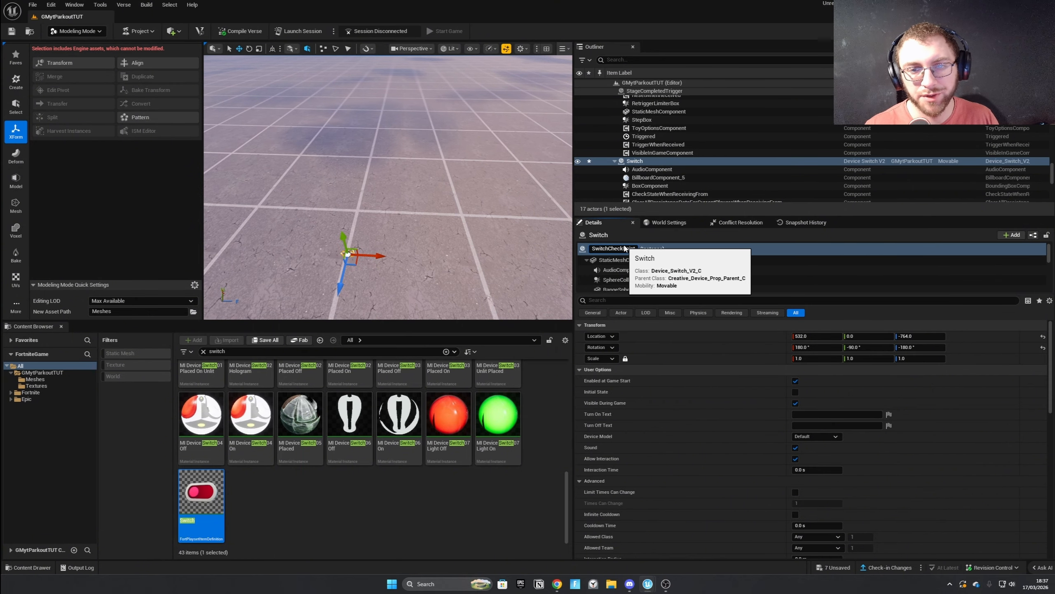
text(1)
key(Return)
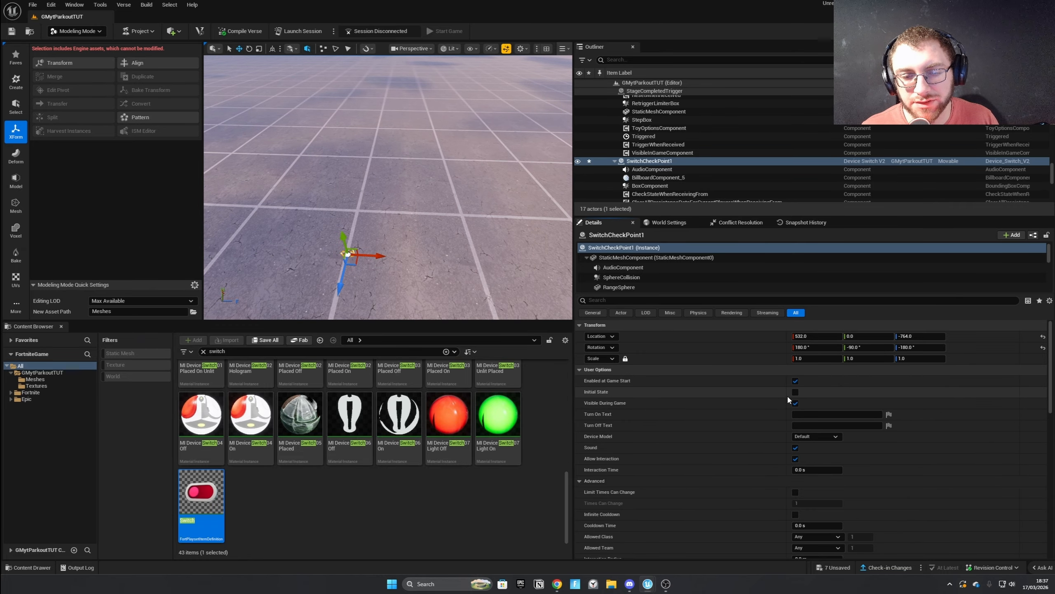
Disable Sound and Allow Interaction on SwitchCheckPoint1, keeping its Device Model at Default.
scroll(787, 398, down, 2)
scroll(782, 402, down, 2)
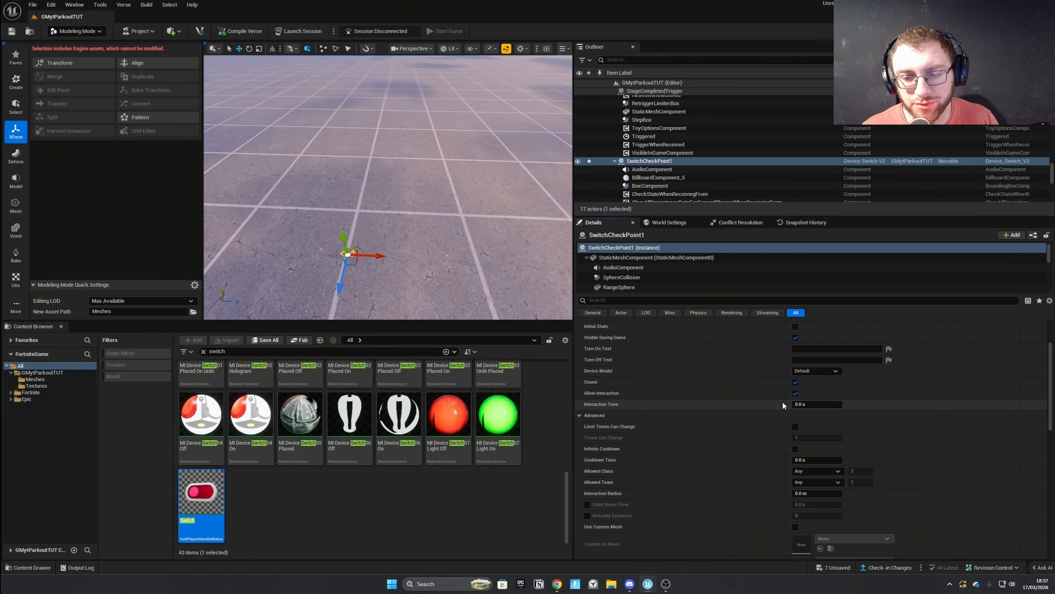
click(795, 382)
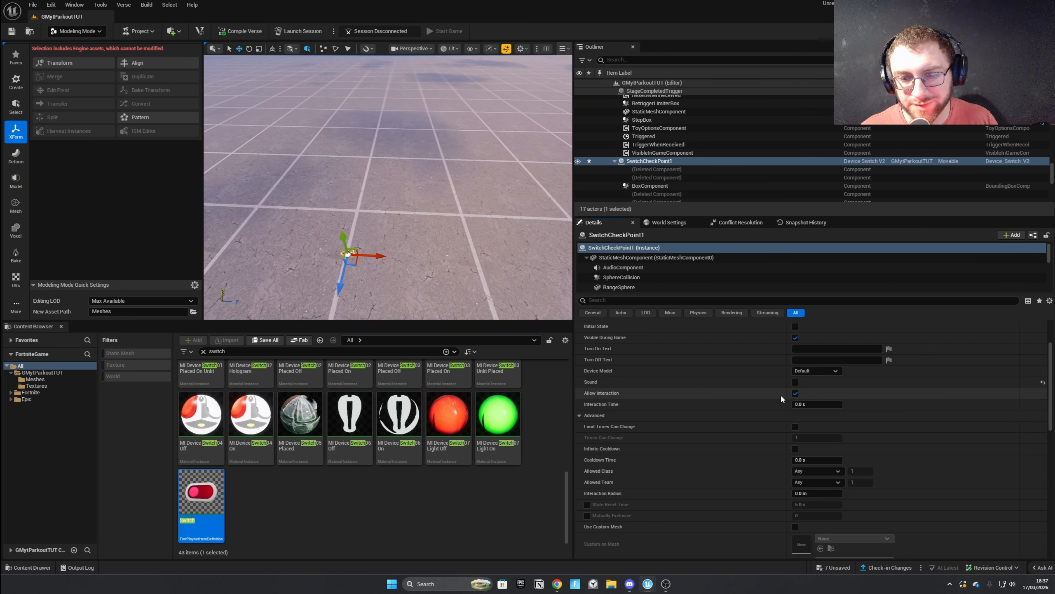
click(819, 372)
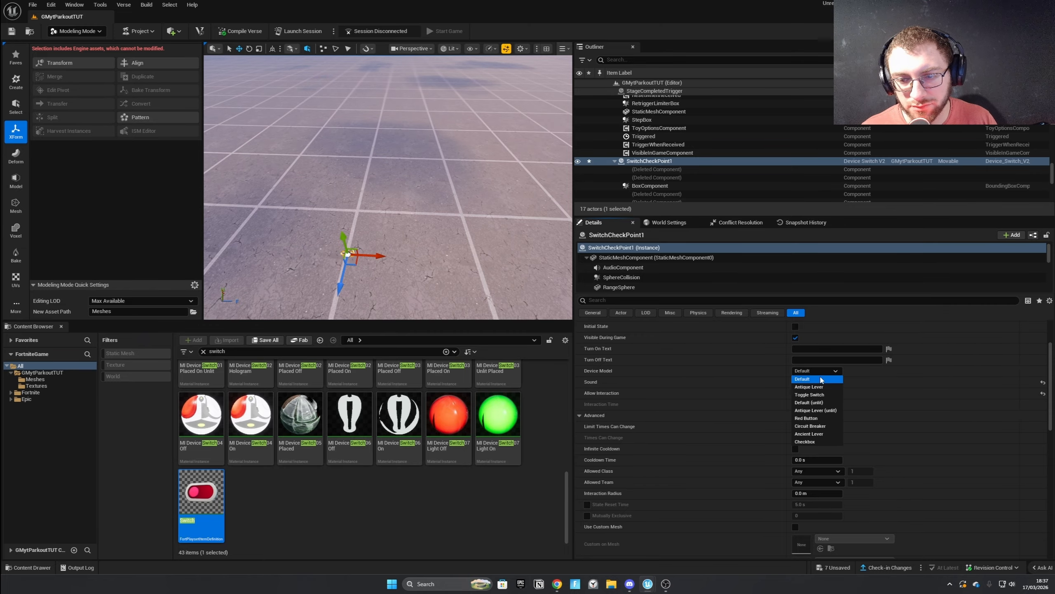
click(825, 377)
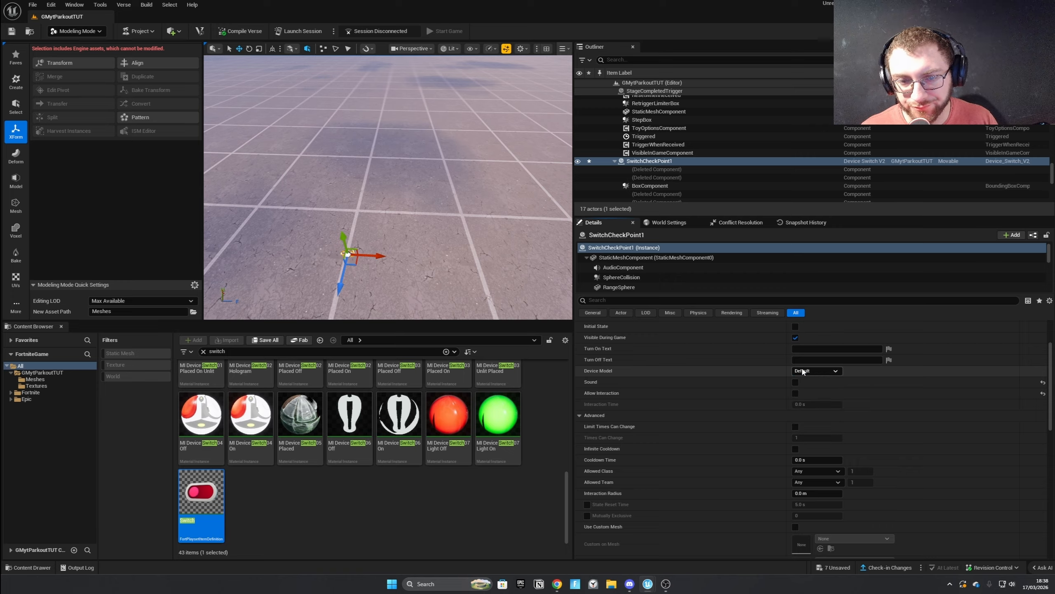
Enable Use Custom Mesh in the advanced user options of SwitchCheckPoint1.
scroll(794, 365, up, 3)
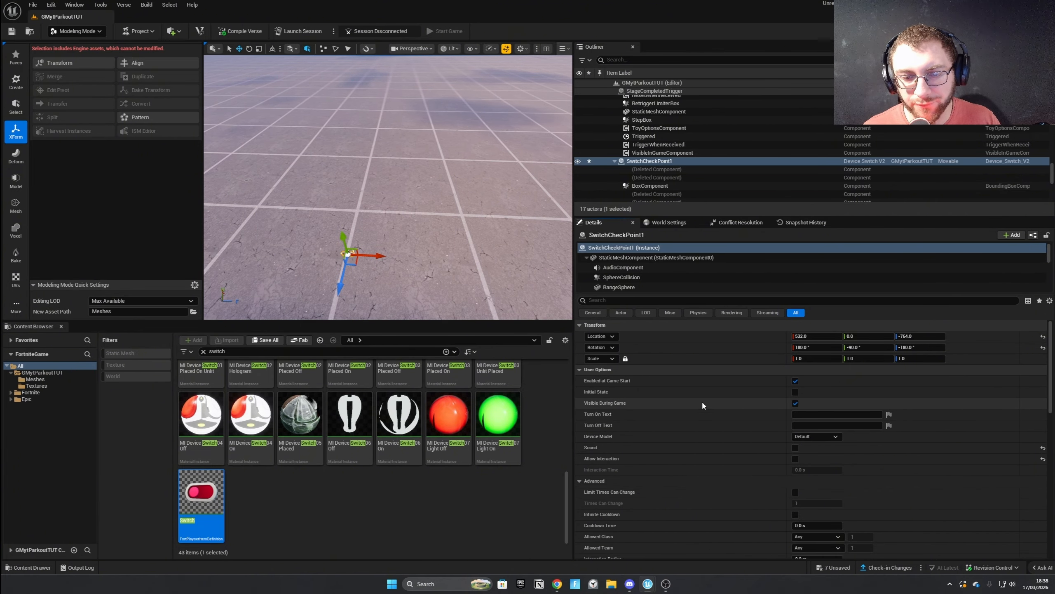
scroll(702, 400, down, 3)
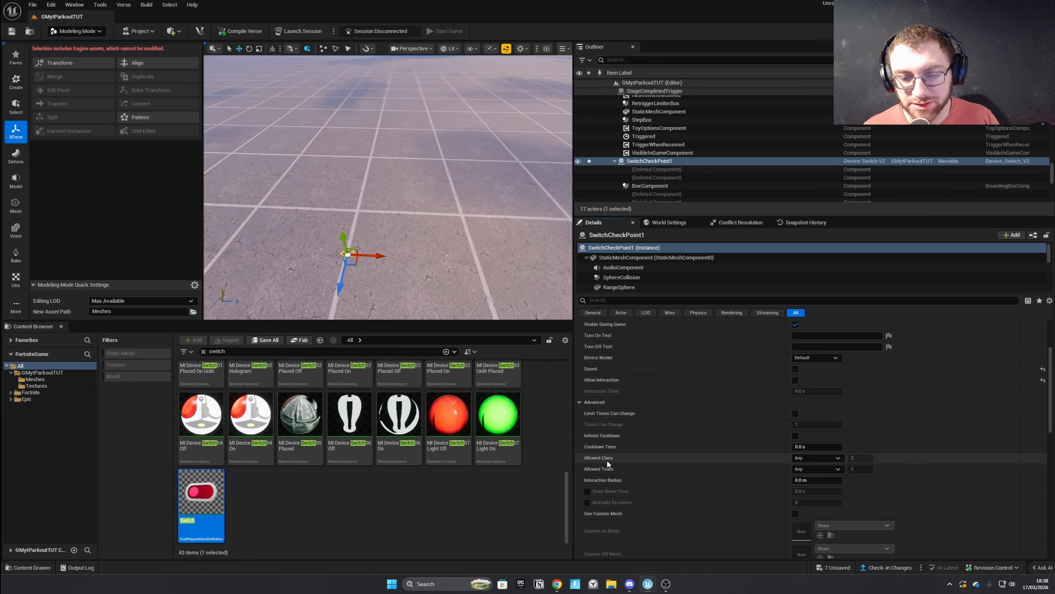
scroll(609, 482, down, 2)
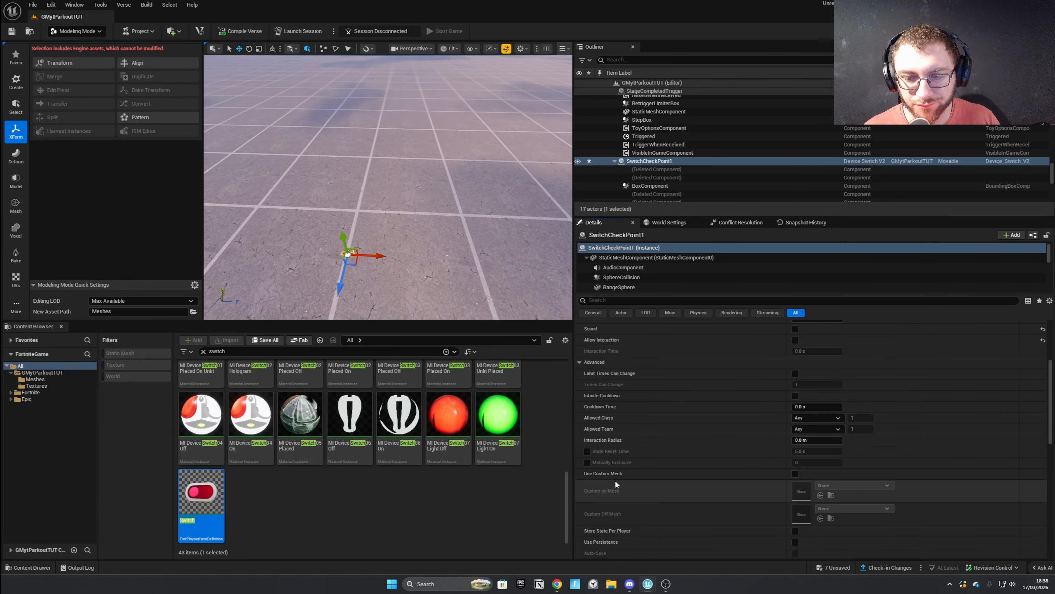
click(795, 474)
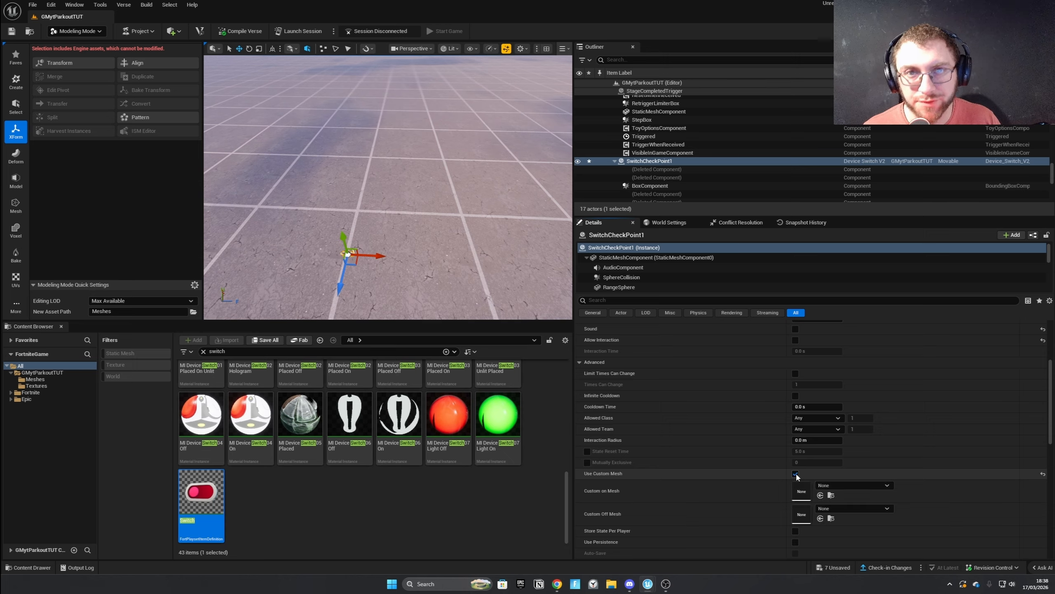
Assign CheckPointMeshOff as the switch's Custom on Mesh and CheckPointMeshOn as its Custom Off Mesh.
scroll(631, 480, down, 3)
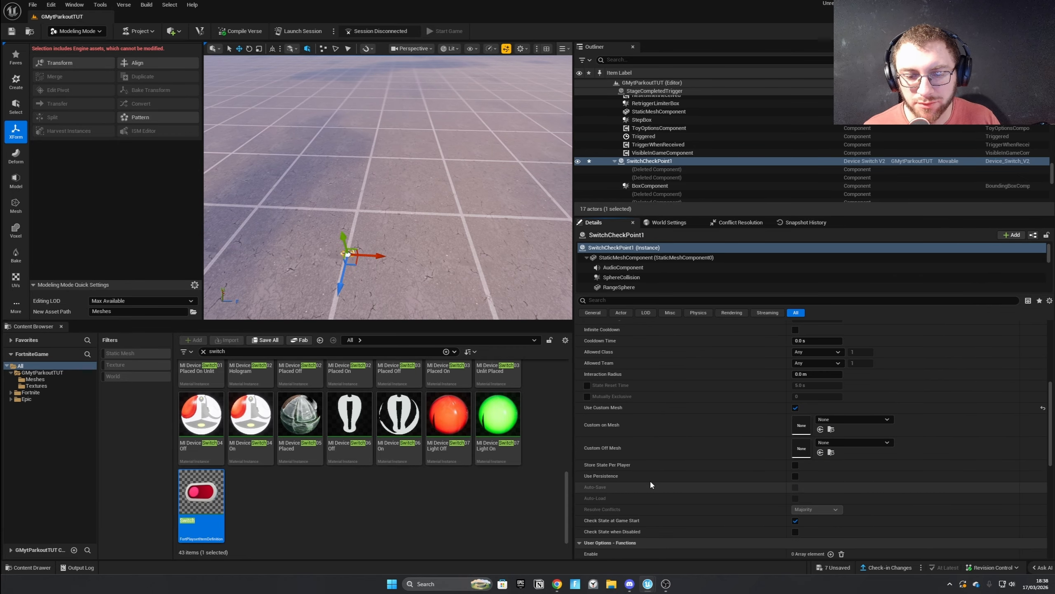
click(838, 419)
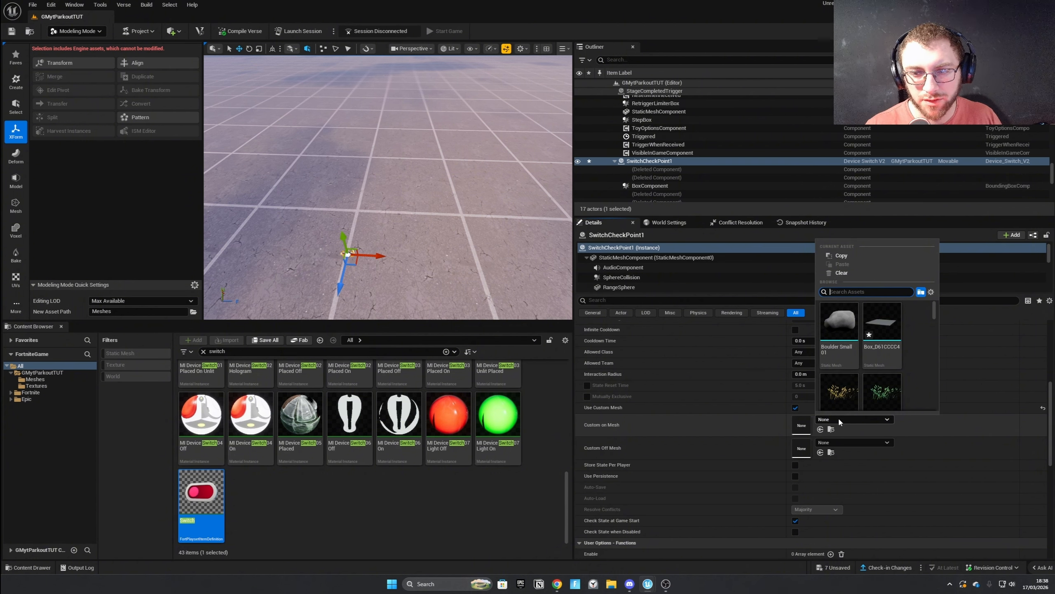
click(35, 381)
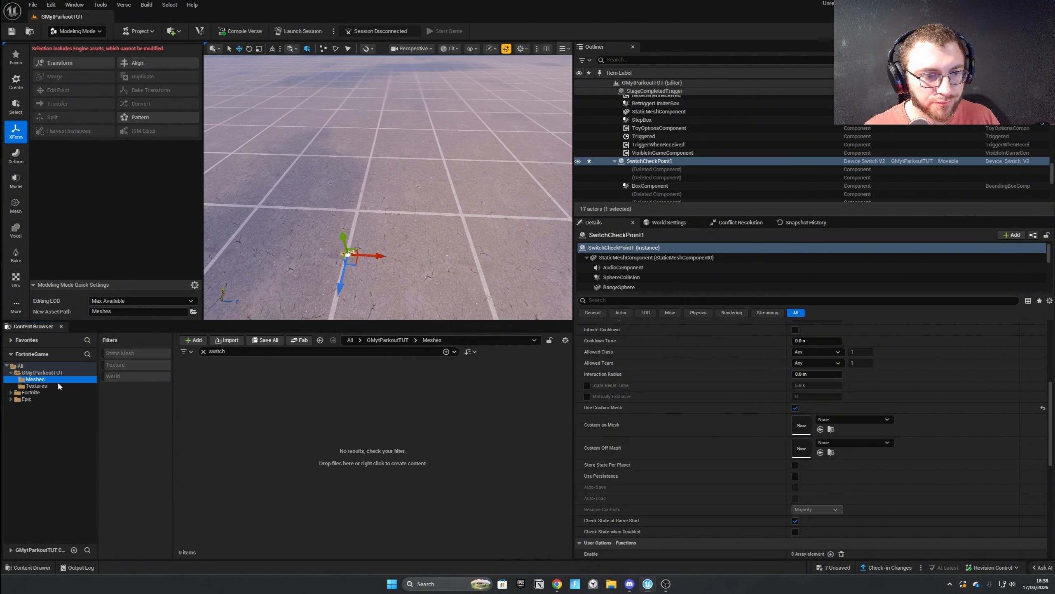
click(203, 351)
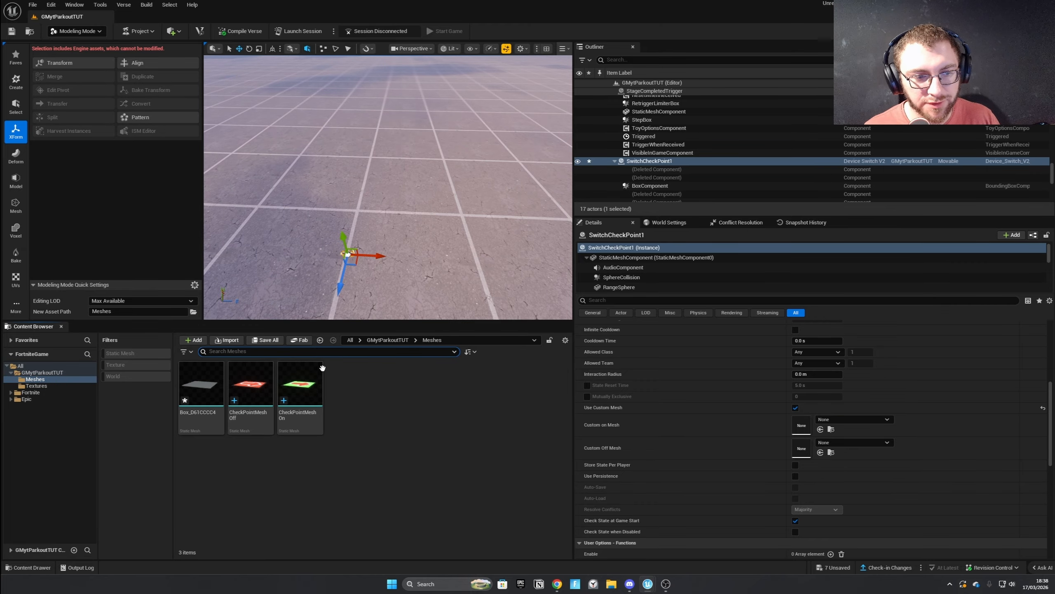
click(844, 417)
text(Check)
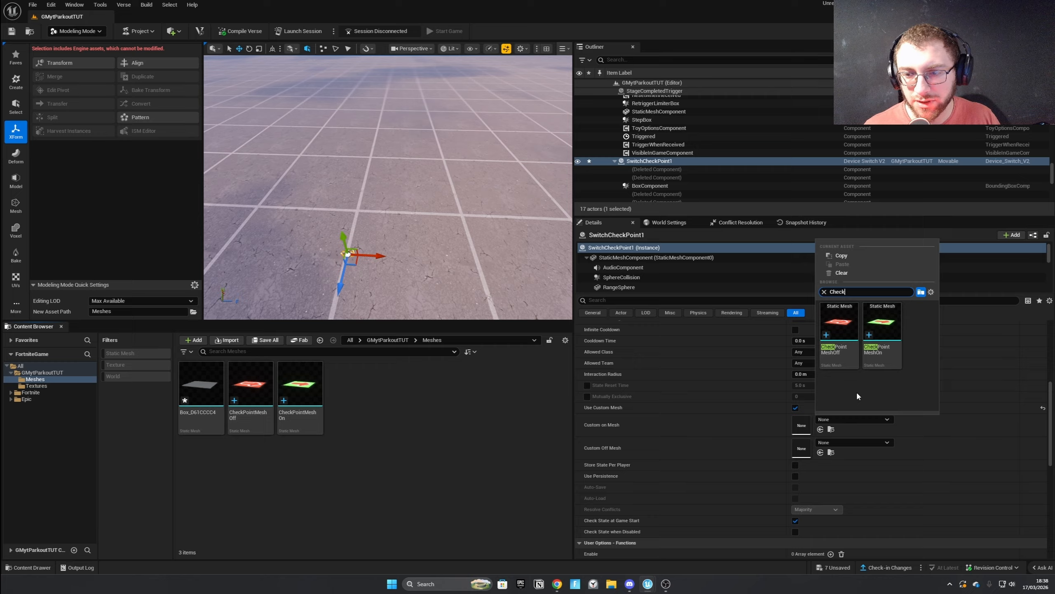
click(839, 329)
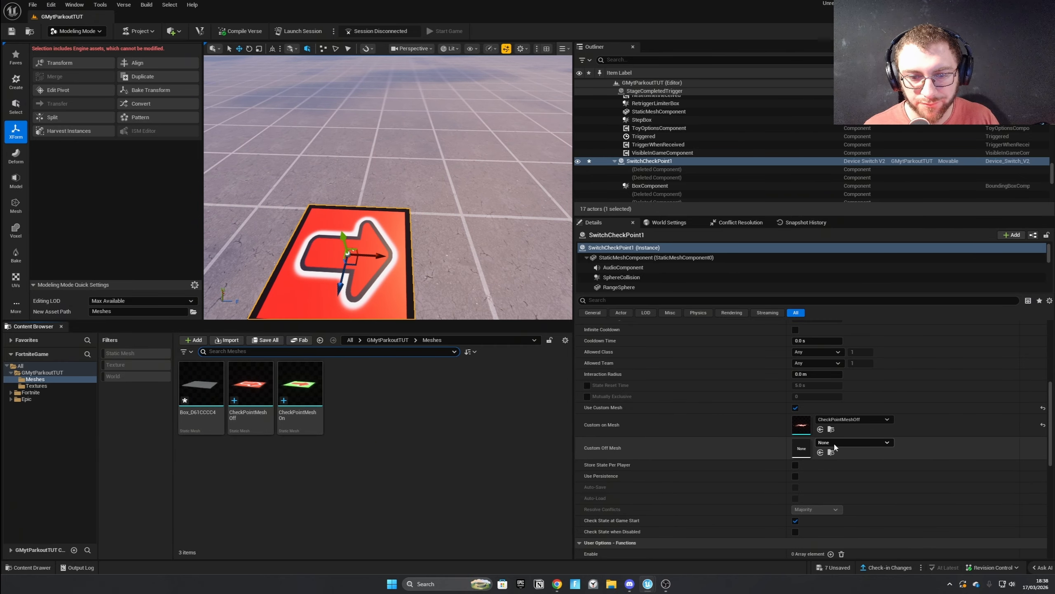
click(834, 442)
text(Checkpoin)
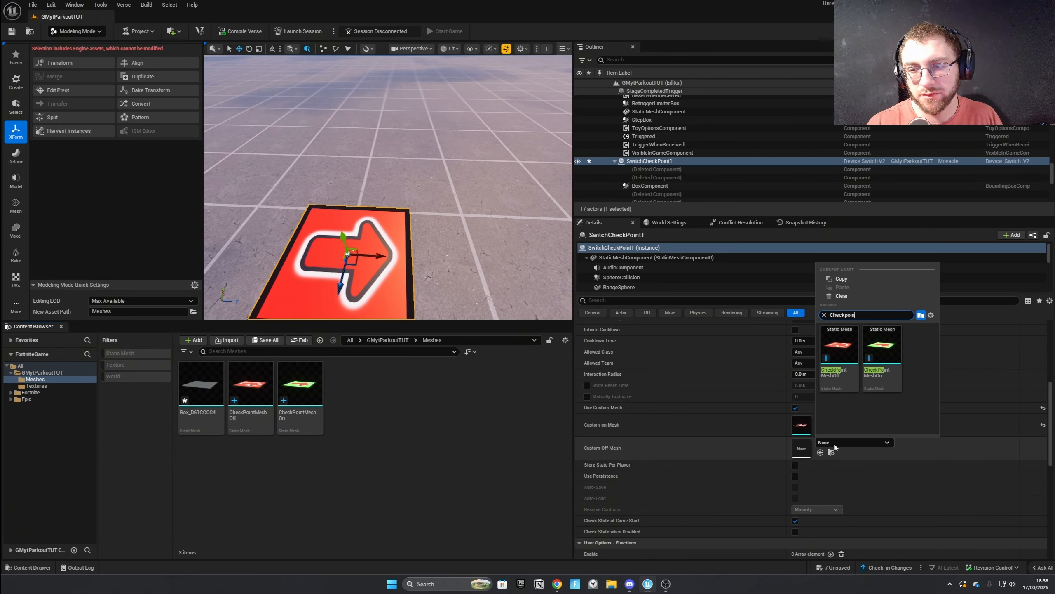
click(882, 345)
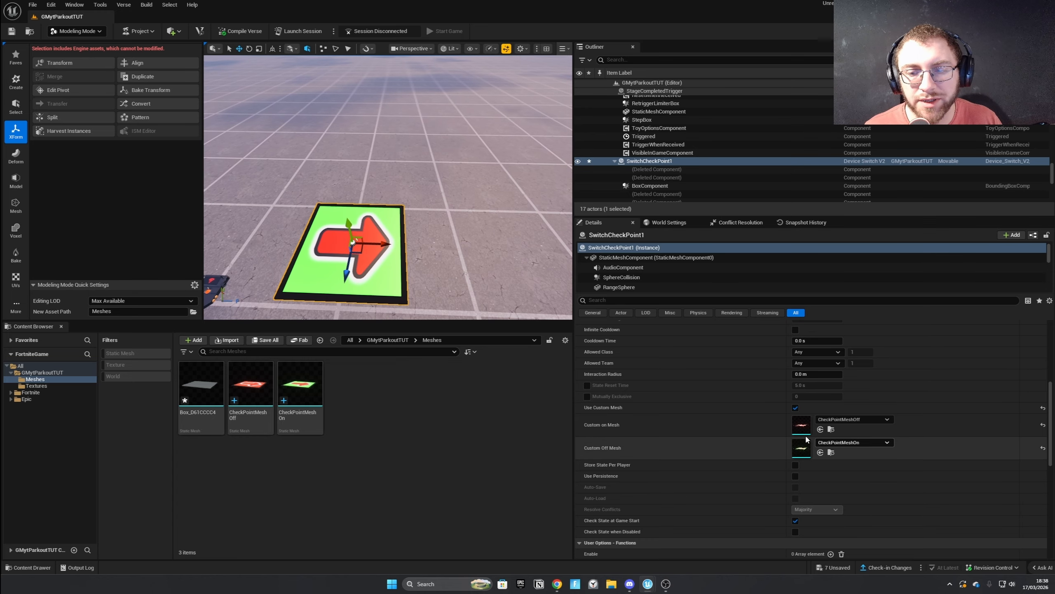
Rotate SwitchCheckPoint1 by 90° so its arrow points away from the camera, and leave Initial State disabled.
scroll(789, 453, up, 10)
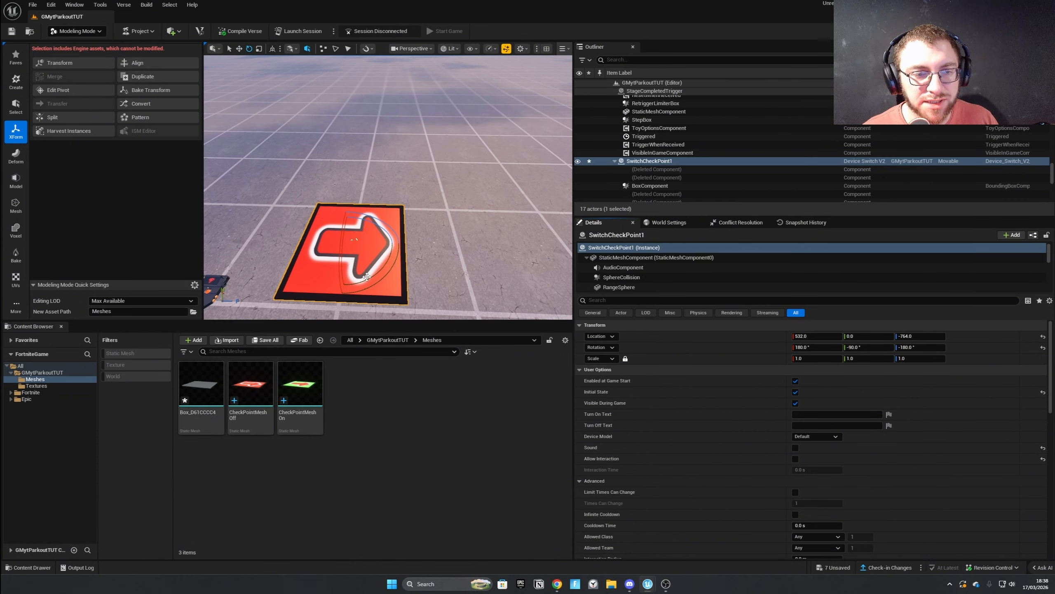
drag(366, 277, 402, 245)
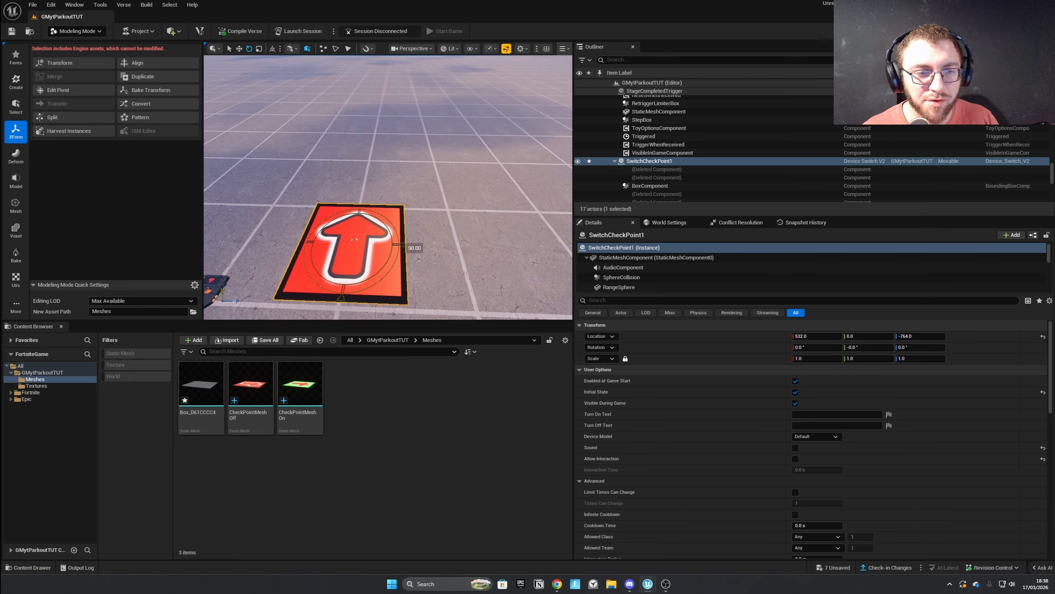
scroll(819, 402, down, 5)
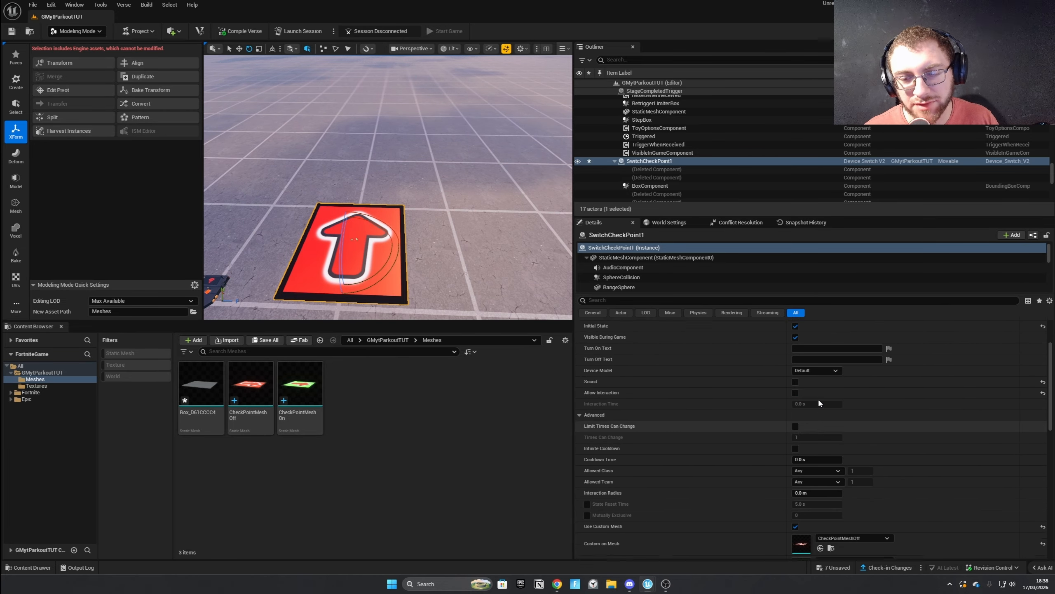
scroll(819, 403, up, 3)
click(795, 392)
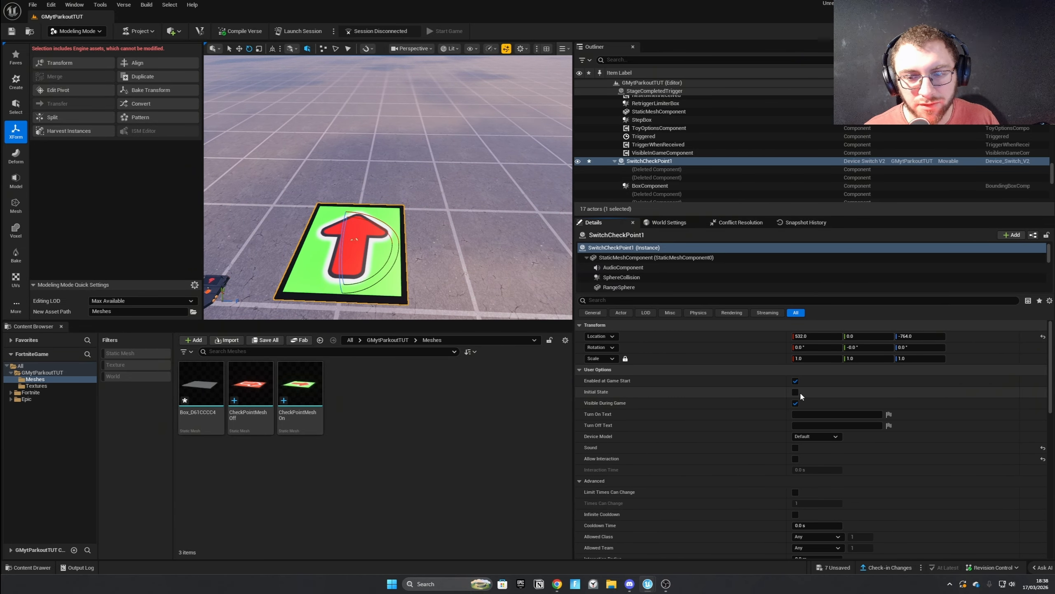
Swap the switch's custom meshes so Custom on Mesh uses CheckPointMeshOn and Custom Off Mesh uses CheckPointMeshOff.
scroll(801, 397, down, 4)
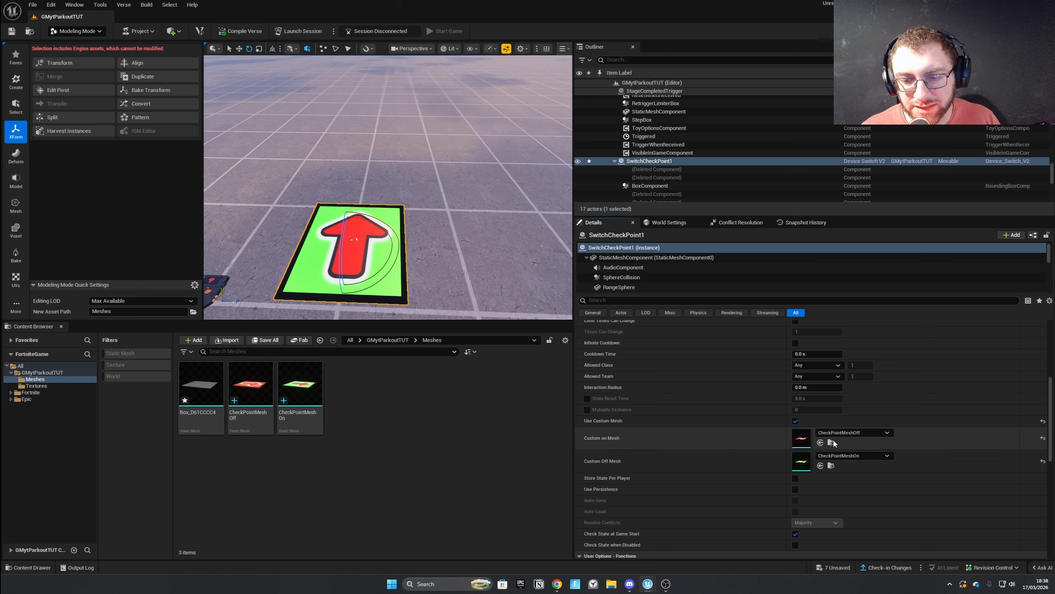
shift+right_click(717, 454)
shift+click(715, 438)
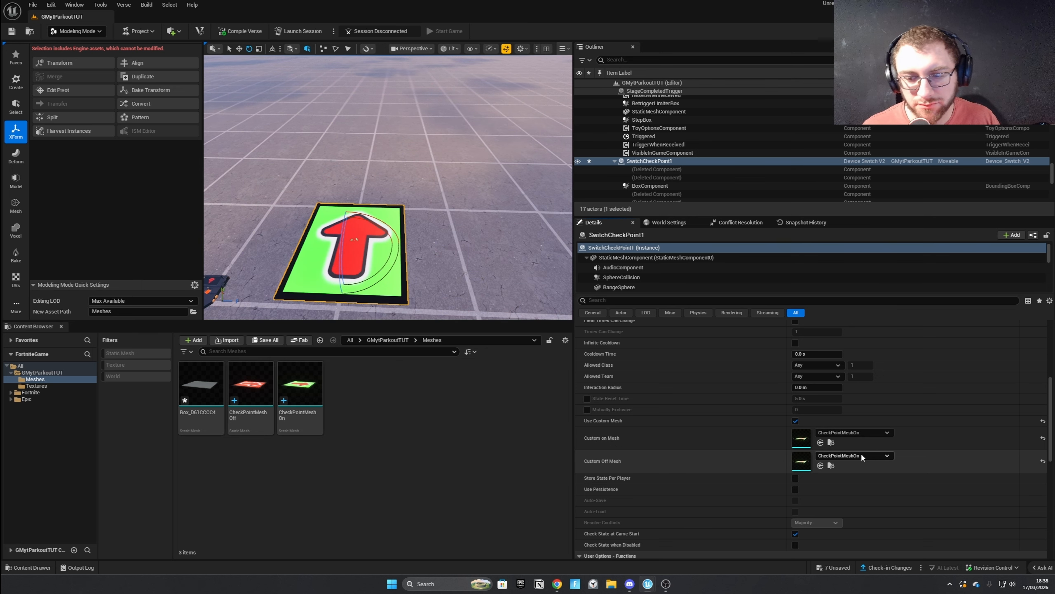
click(861, 455)
text(checkpoint)
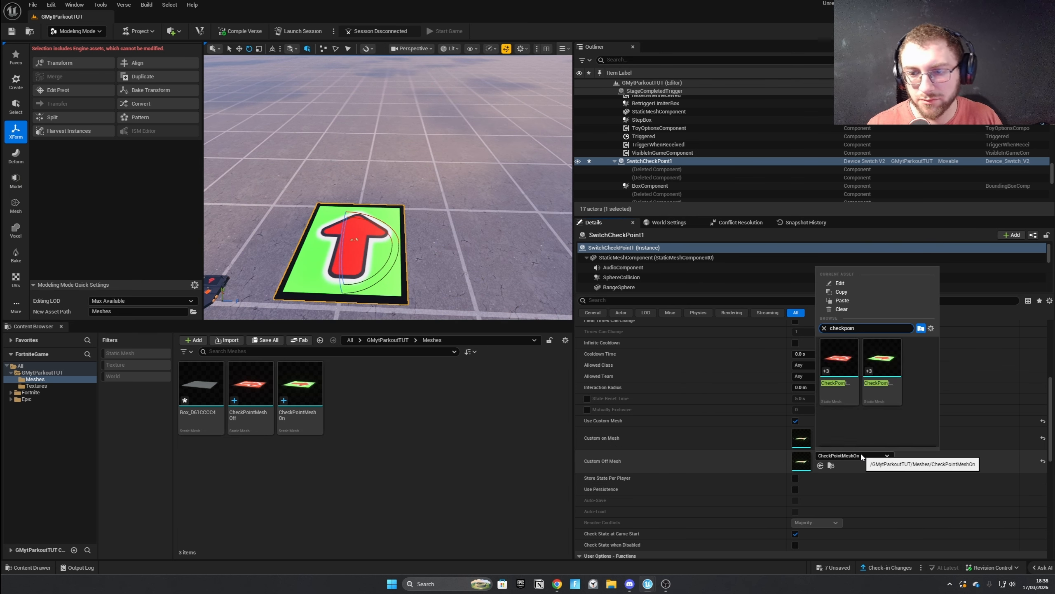
click(856, 358)
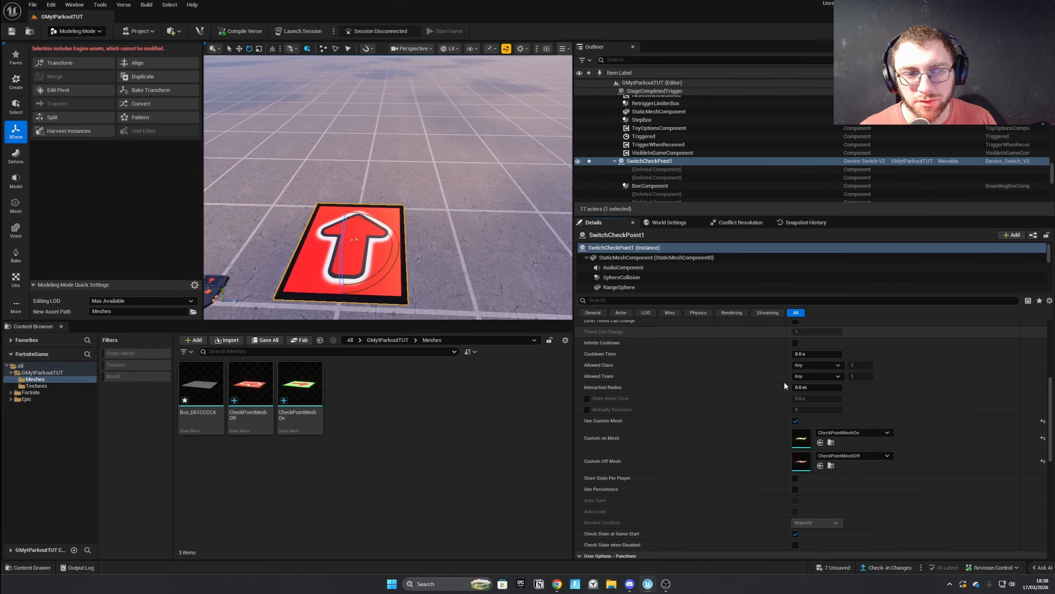
Try pasting CheckPointMeshOff into the switch's Custom on Mesh and undo that change.
scroll(783, 381, up, 4)
scroll(706, 476, down, 3)
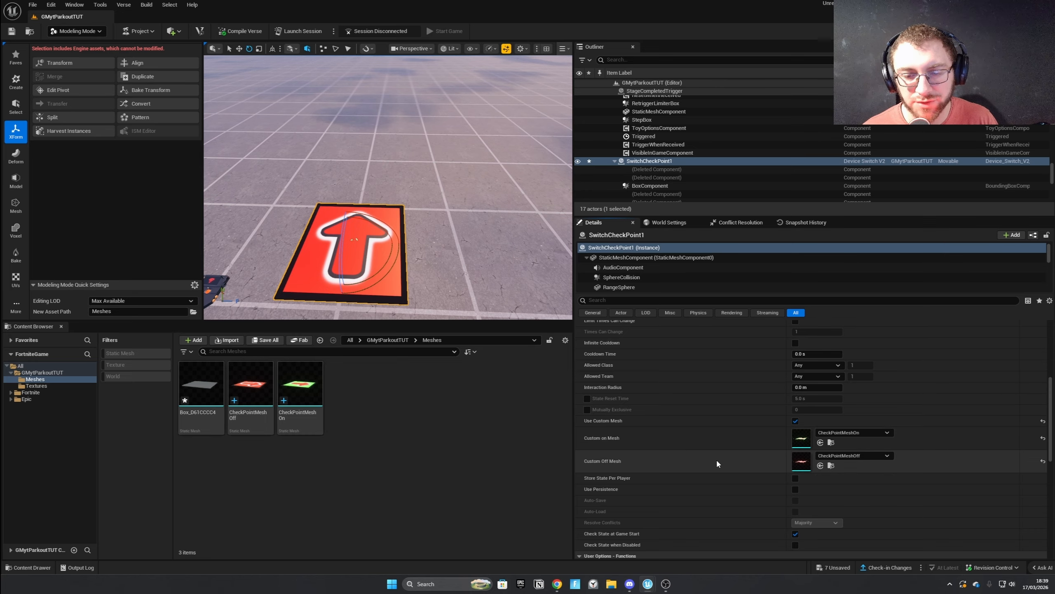
key(ctrl+v)
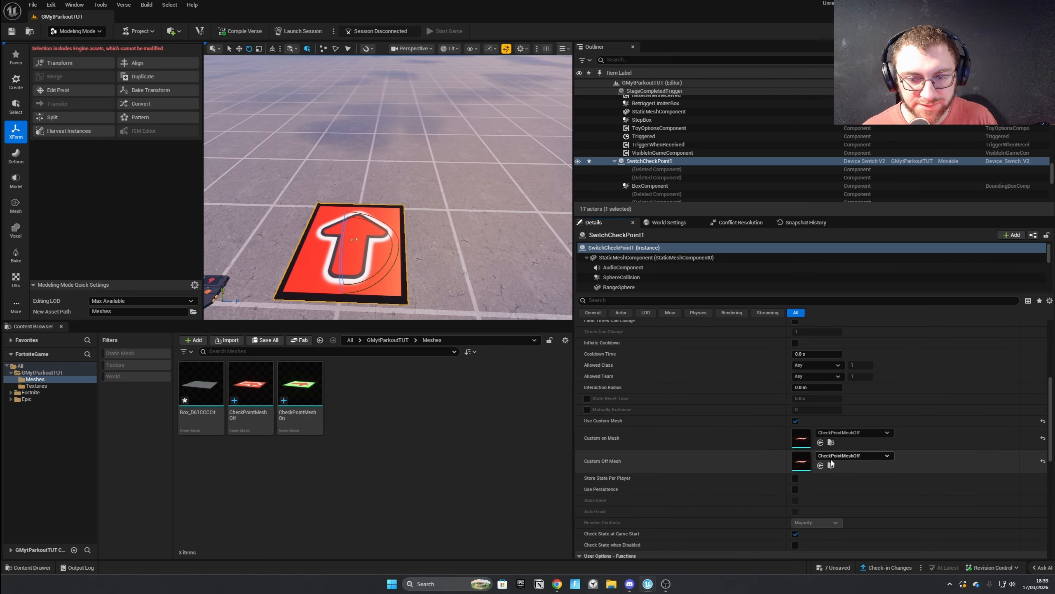
key(ctrl+z)
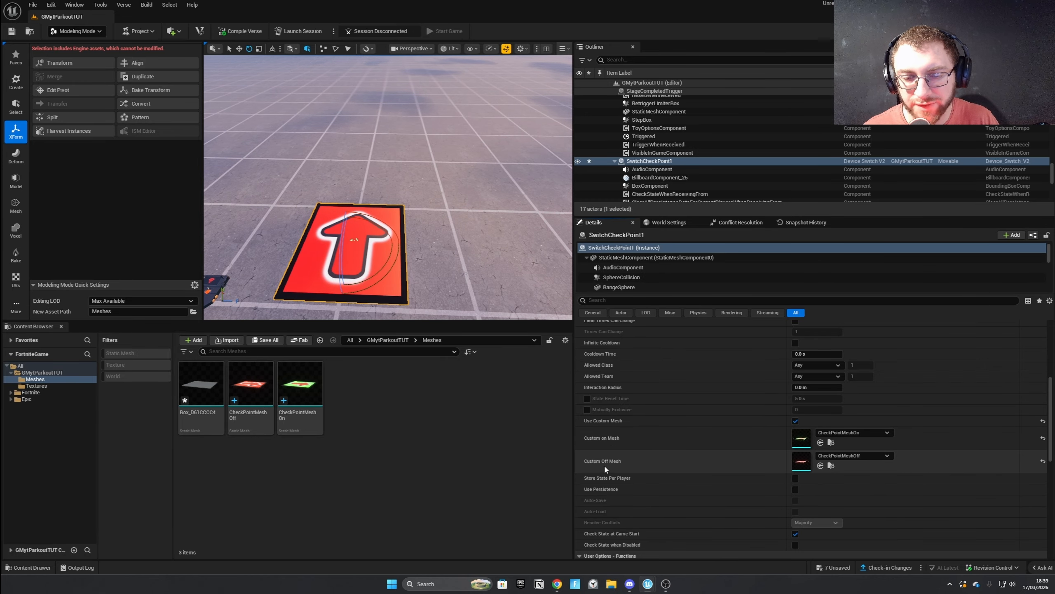
Enable Store State Per Player on SwitchCheckPoint1.
scroll(689, 437, down, 2)
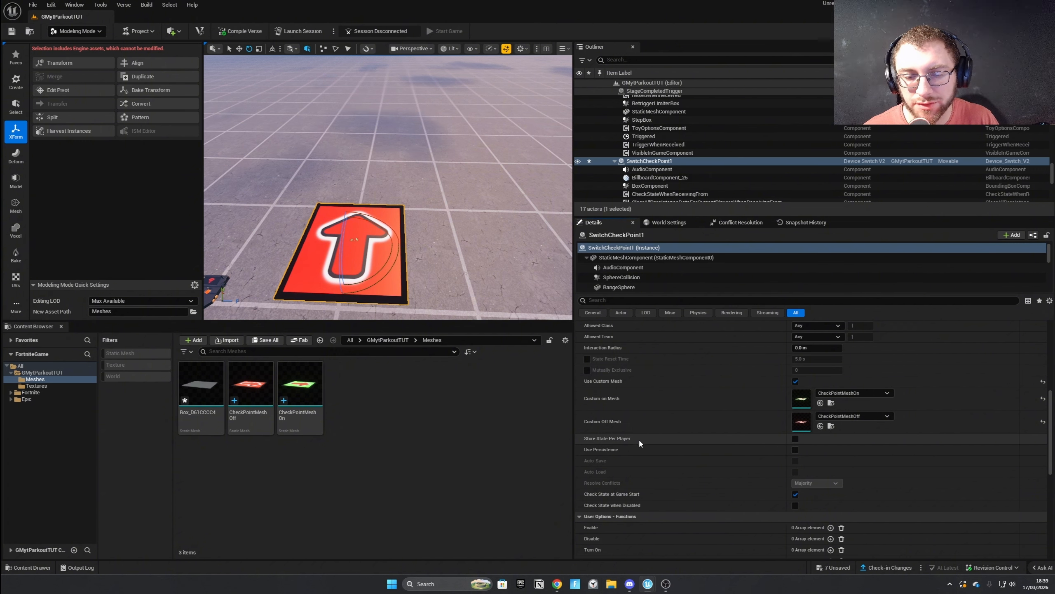
click(795, 439)
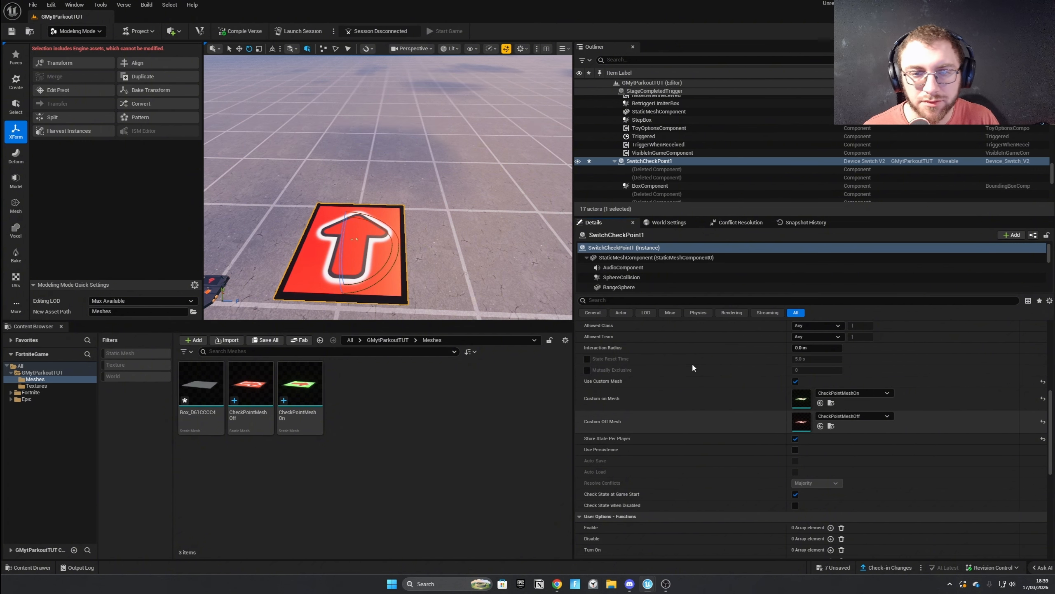
Switch from Modeling Mode to Selection Mode and save all unsaved changes.
click(77, 31)
click(67, 40)
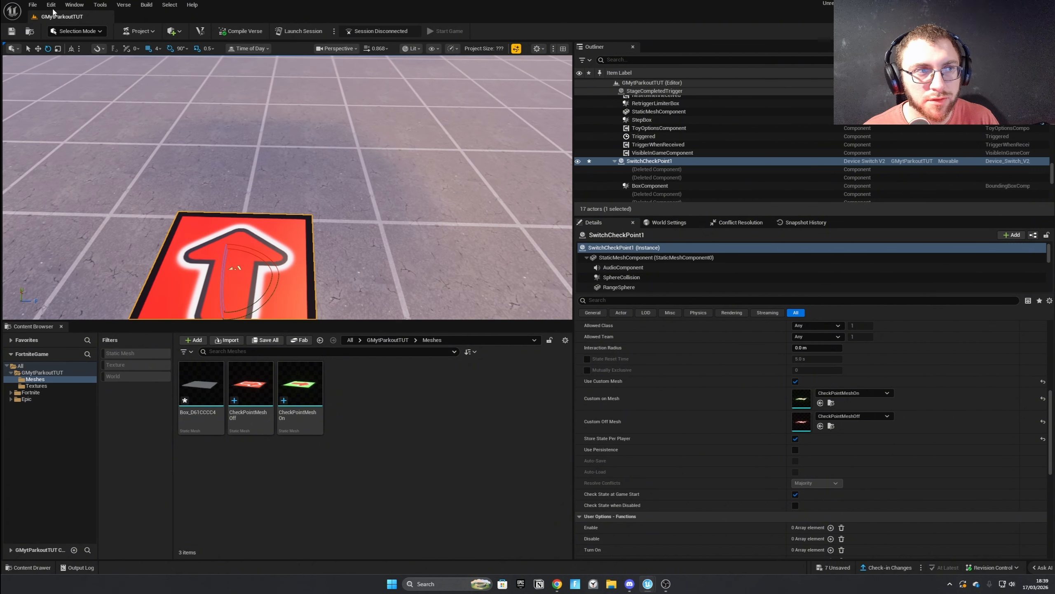
click(38, 5)
click(54, 108)
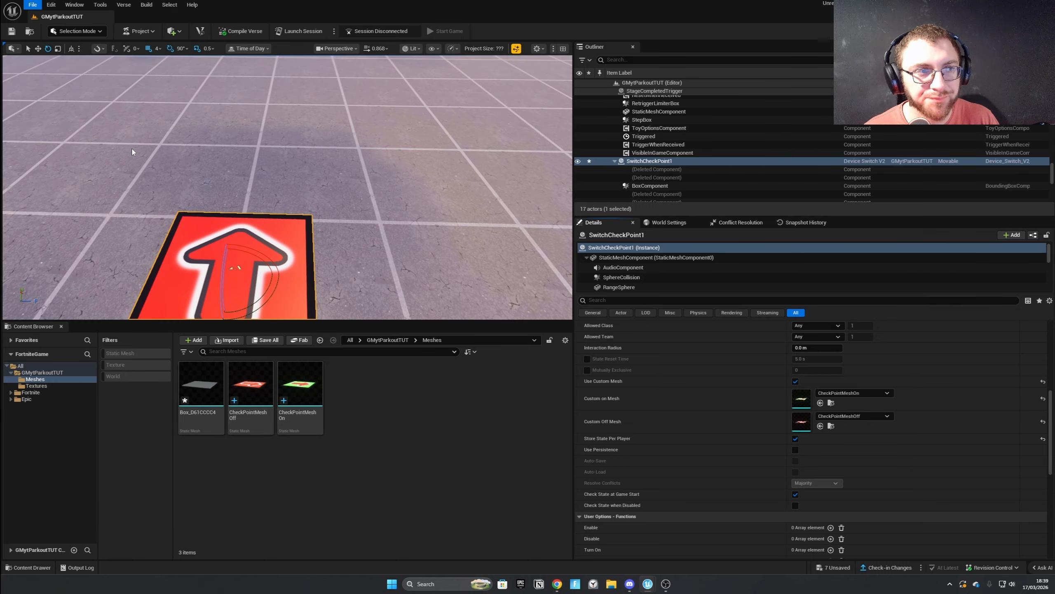
Go from the Meshes folder up to the All root folder of the project content.
scroll(754, 426, down, 12)
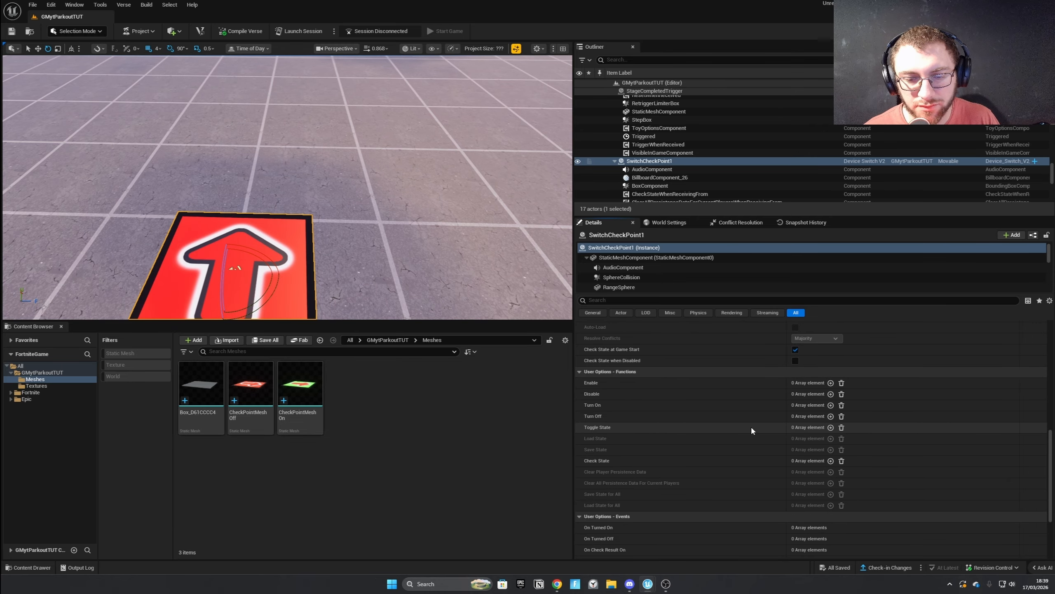
right_drag(374, 298, 311, 307)
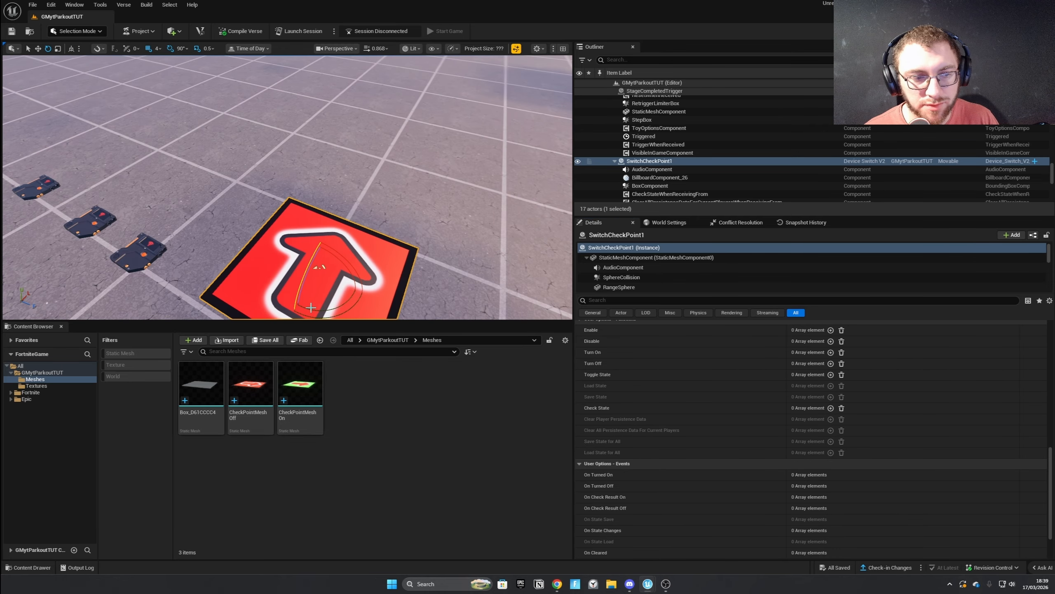
click(350, 340)
right_drag(348, 278, 404, 275)
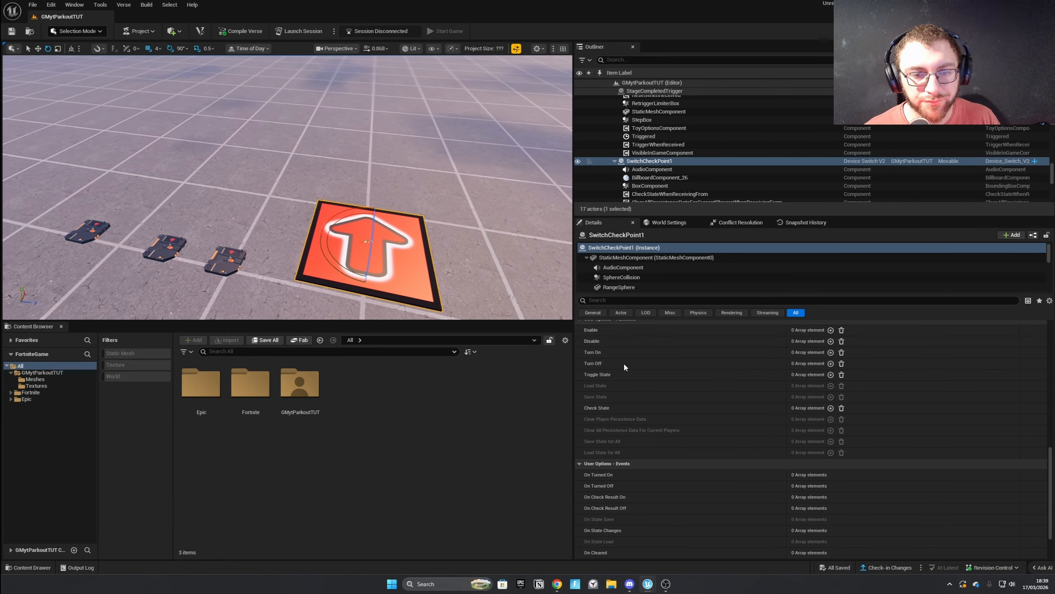
Try binding SwitchCheckPoint1's Turn Off function to RunFinishedTrigger's On Triggered event, and clear the Turn Off bindings.
click(830, 364)
click(888, 374)
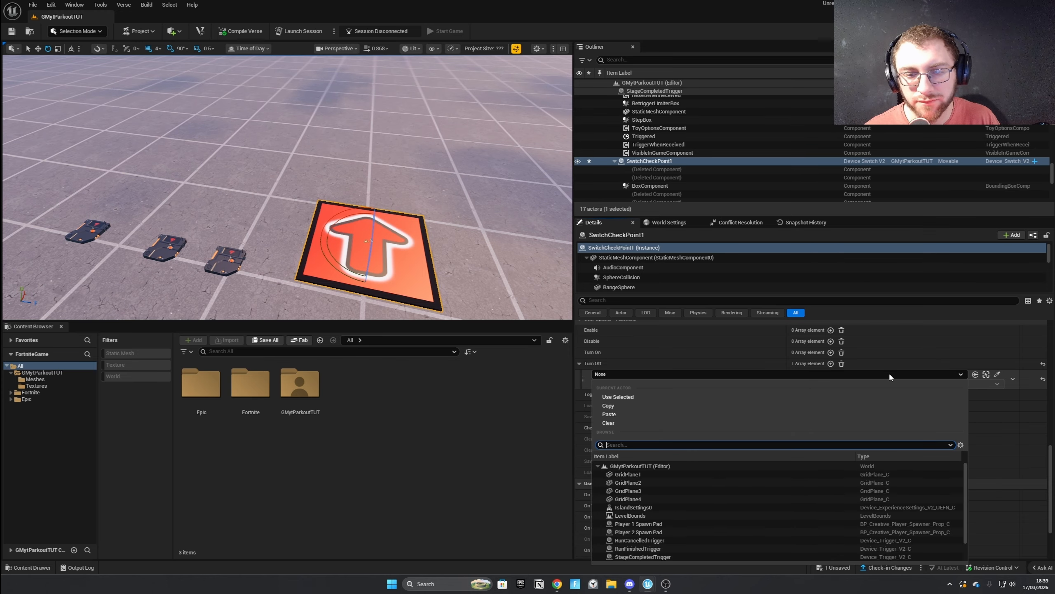
text(finis)
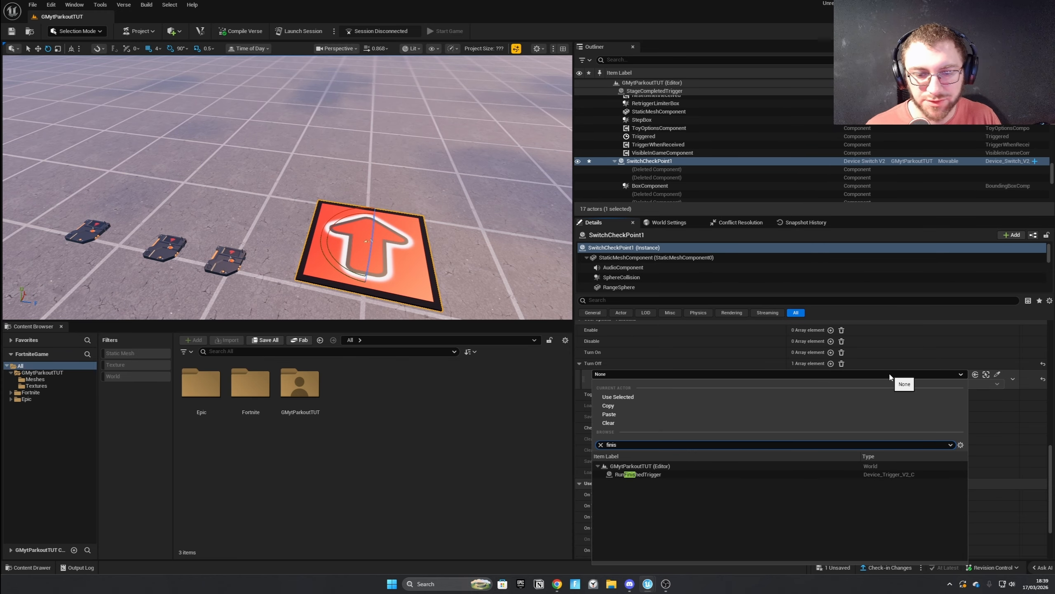
click(637, 474)
click(620, 384)
click(623, 400)
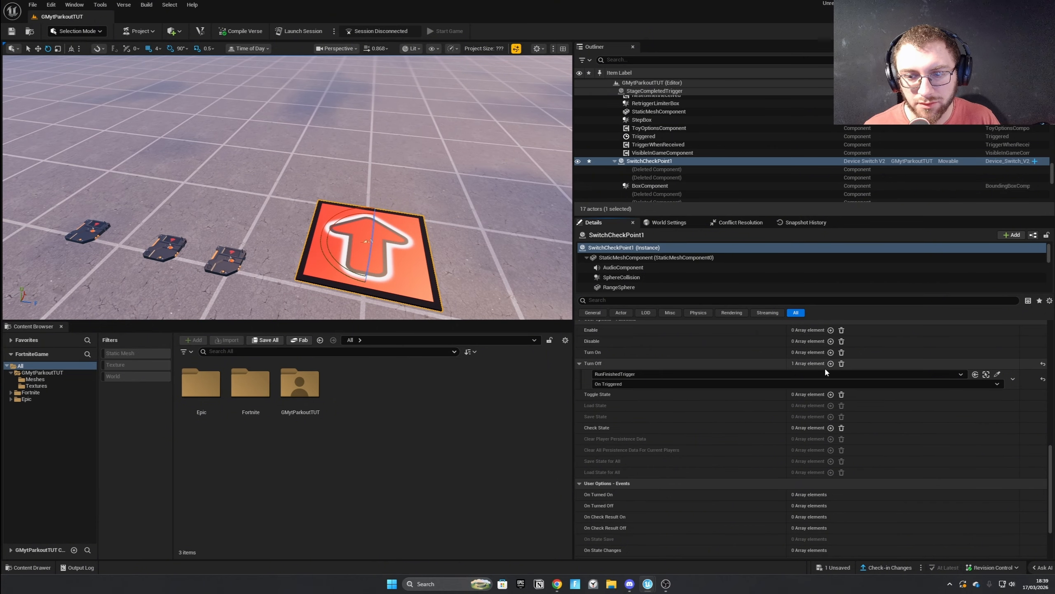
click(831, 364)
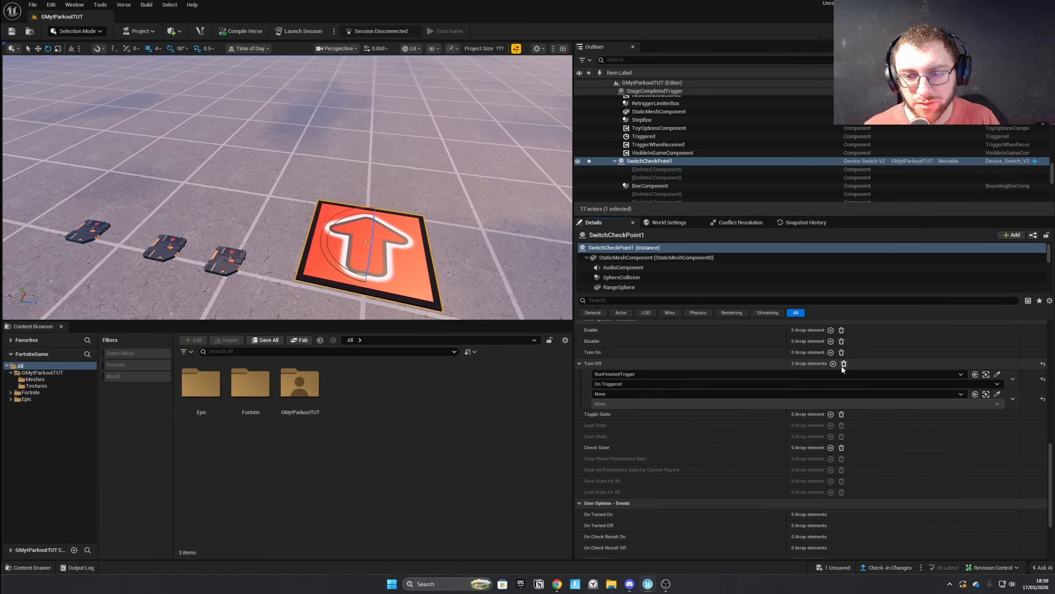
click(843, 365)
Duplicate SwitchCheckPoint1 twice to form a row of platforms and select both copies.
right_drag(477, 295, 483, 292)
key(d)
key(w)
alt+drag(284, 236, 333, 179)
ctrl+click(320, 209)
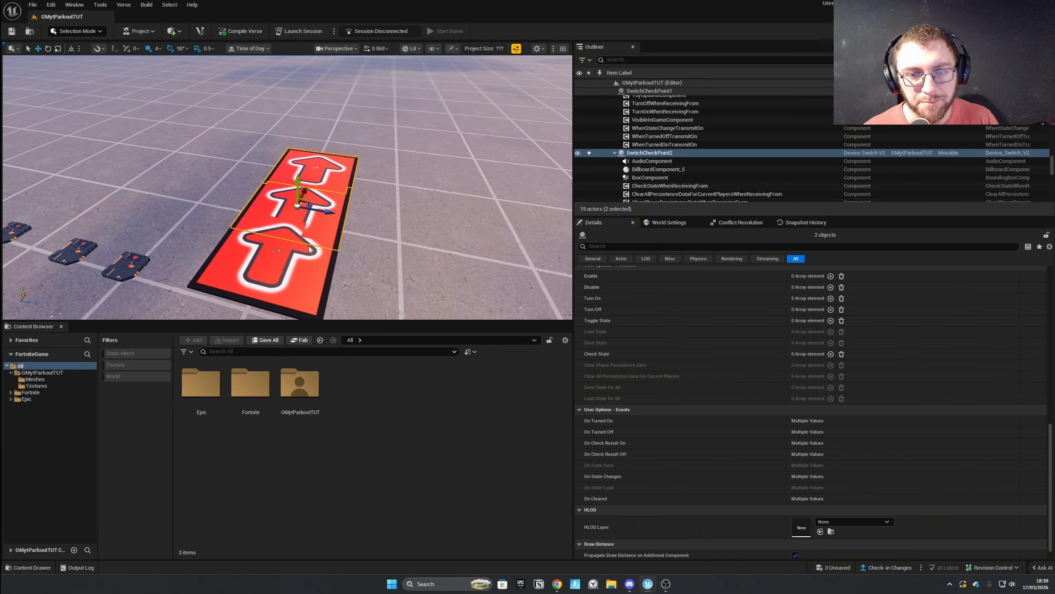
Add SwitchCheckPoint1 to the selection and try assigning a device to a shared Turn Off entry on all three switches.
ctrl+click(309, 246)
click(830, 309)
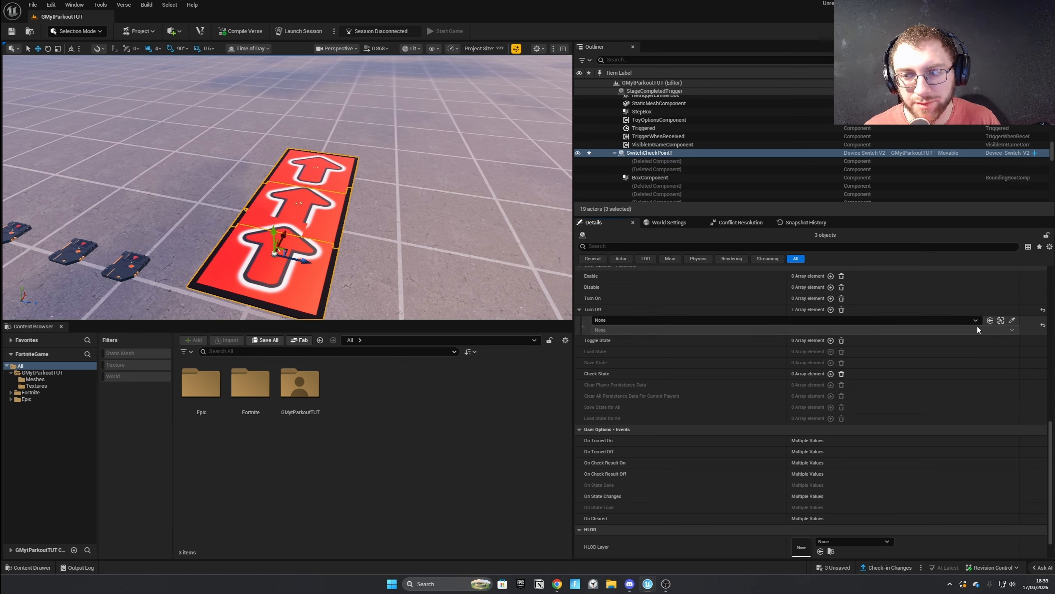
click(686, 320)
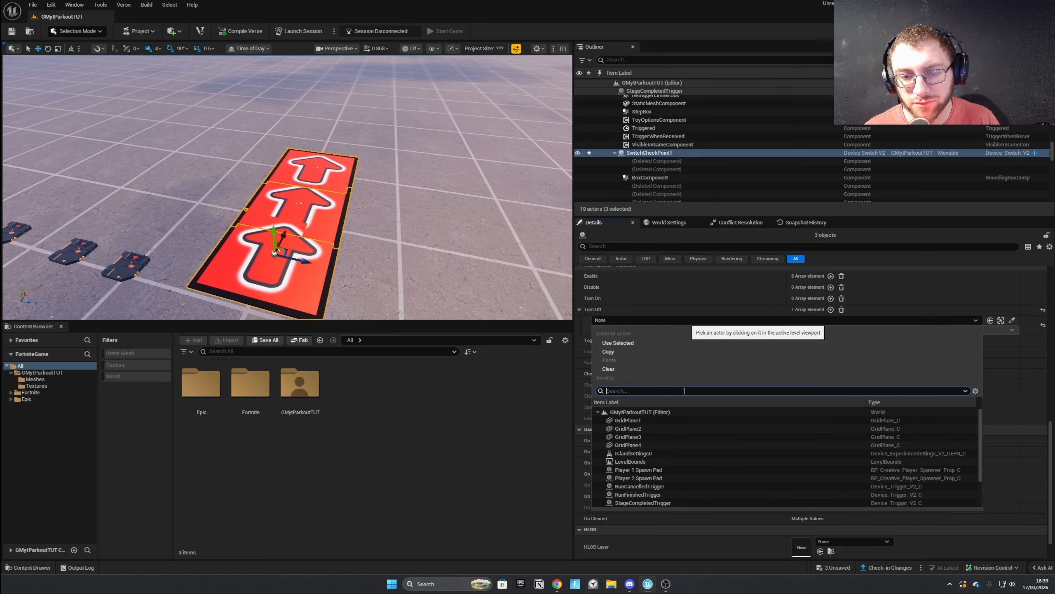
click(1012, 320)
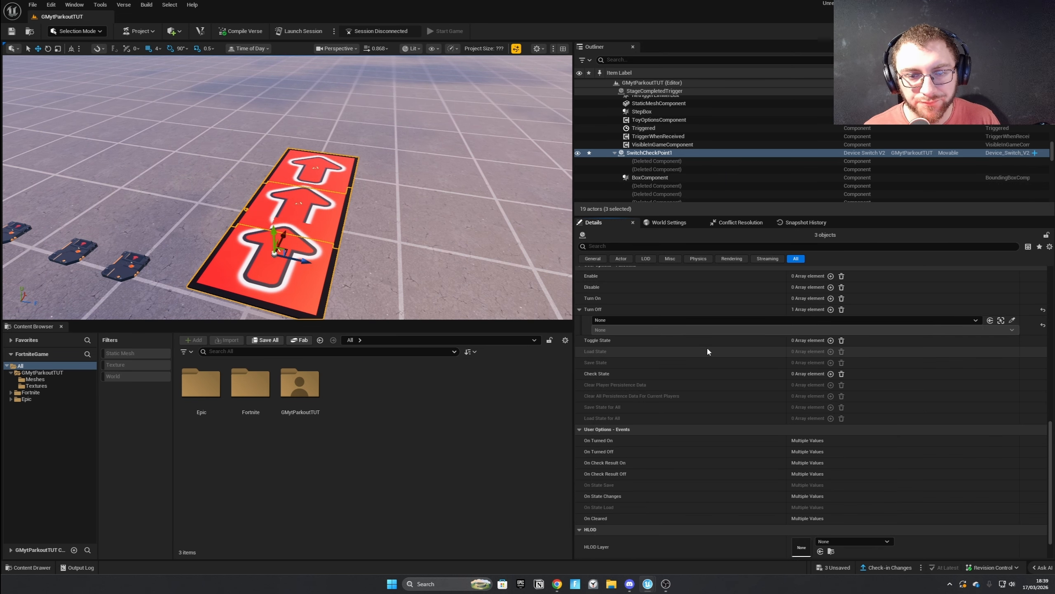
Delete the two duplicated switches, keeping only SwitchCheckPoint1.
click(317, 206)
key(Delete)
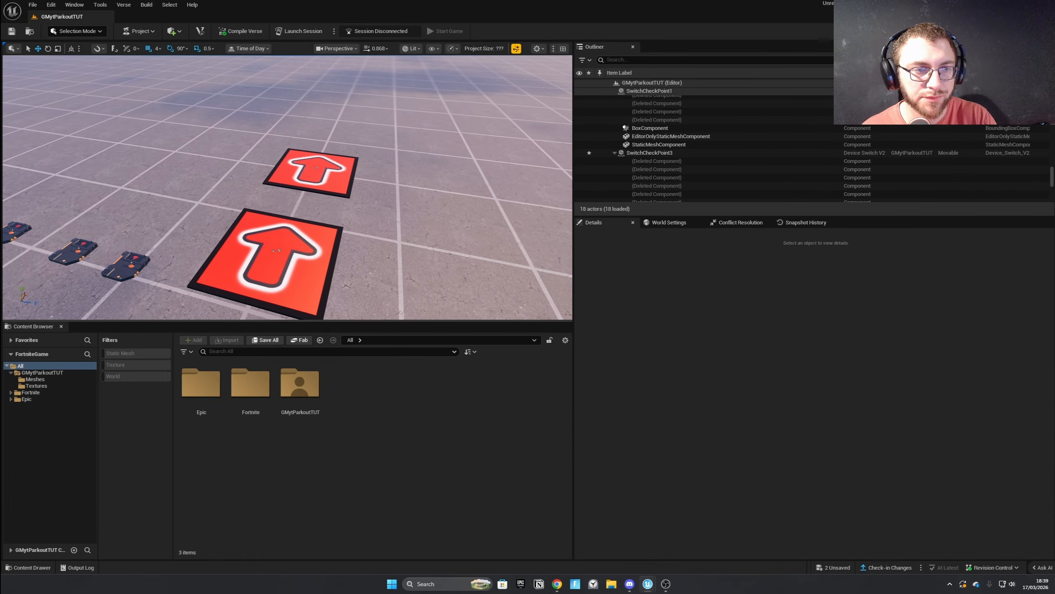
click(323, 182)
key(Delete)
Clear the empty Turn Off entry on SwitchCheckPoint1.
click(313, 266)
scroll(681, 407, down, 10)
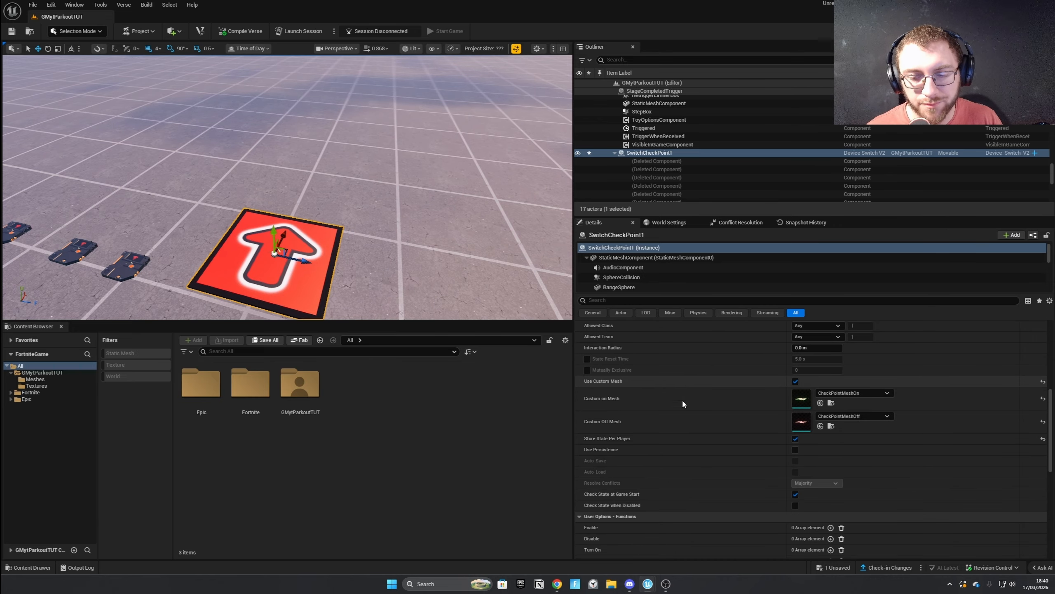
click(842, 482)
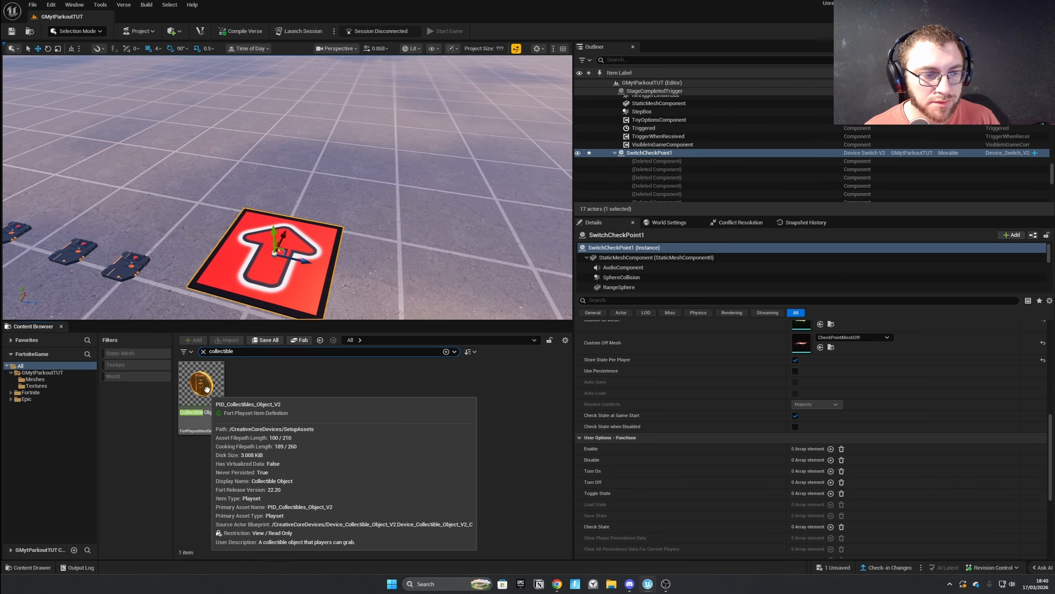
Place a Collectible Object device, found by searching "collectible", above the checkpoint arrow platform.
drag(220, 365, 268, 245)
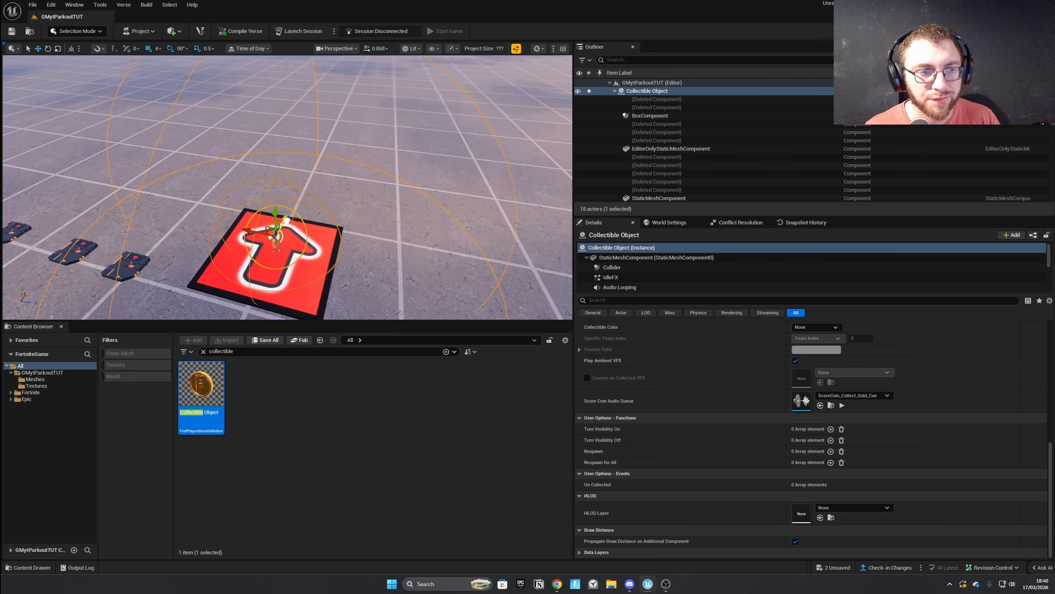
key(w)
right_drag(270, 225, 179, 196)
key(d)
scroll(271, 225, down, 4)
drag(284, 167, 376, 243)
Enable Custom Mesh on the Collectible Object, try the small boulder mesh, and undo the mesh choice.
scroll(704, 412, up, 6)
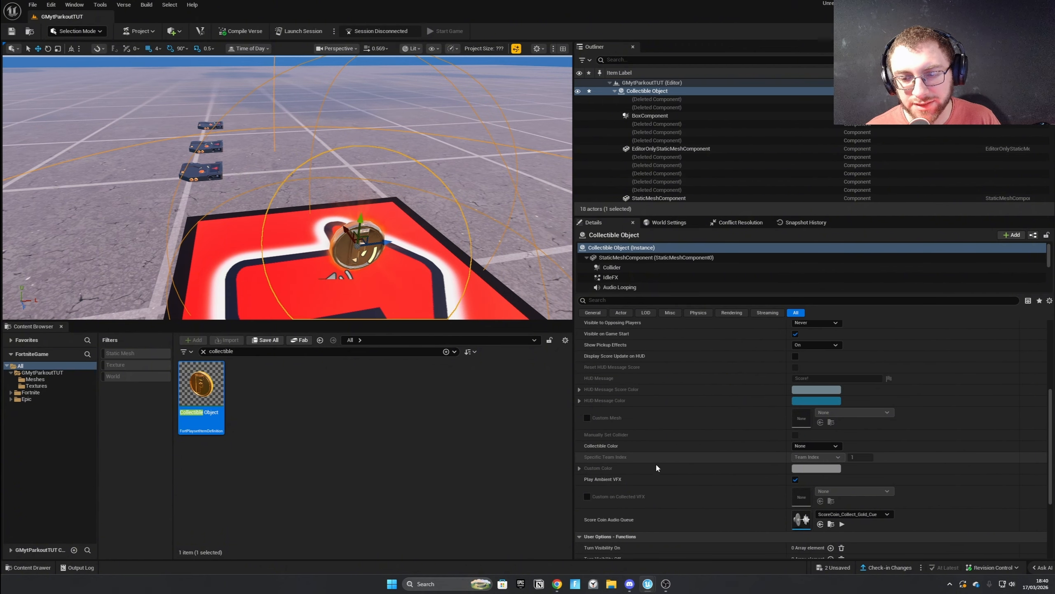
click(587, 417)
click(839, 413)
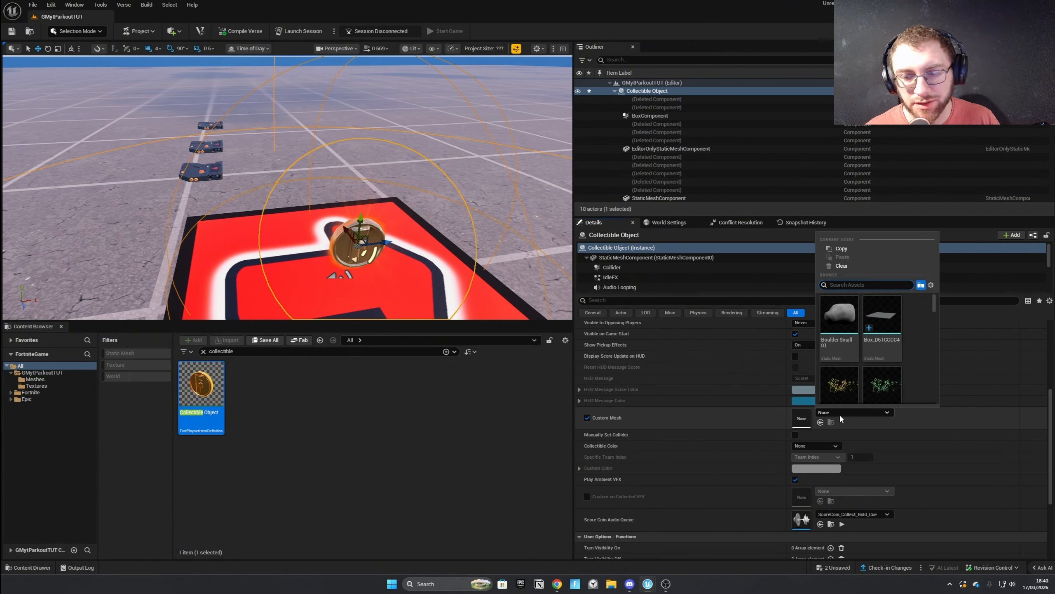
click(844, 322)
right_drag(397, 238, 536, 266)
key(ctrl+z)
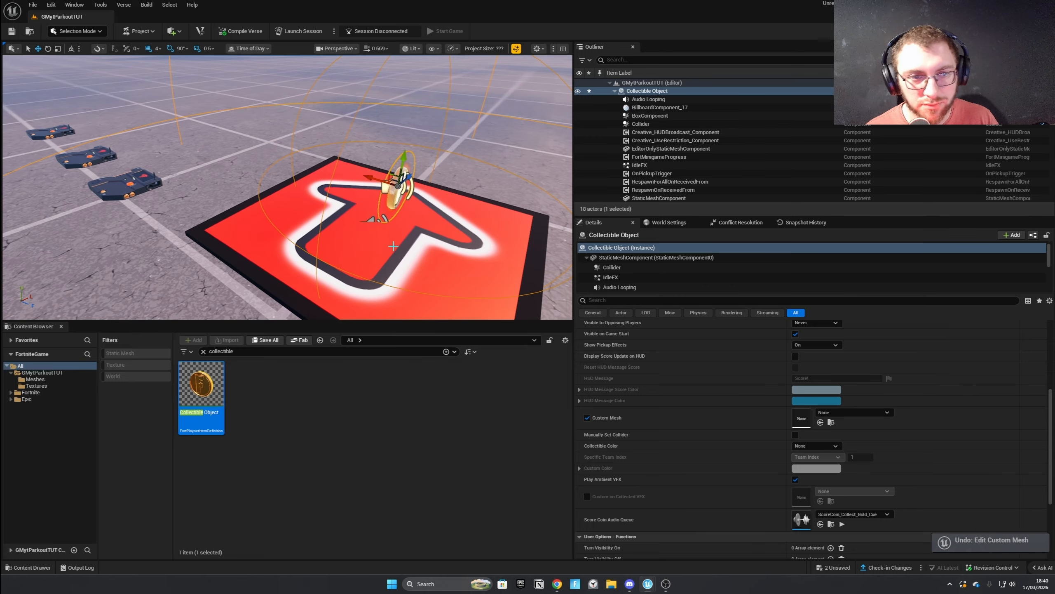
Rename the collectible device as Collectible Object1.
scroll(685, 377, up, 10)
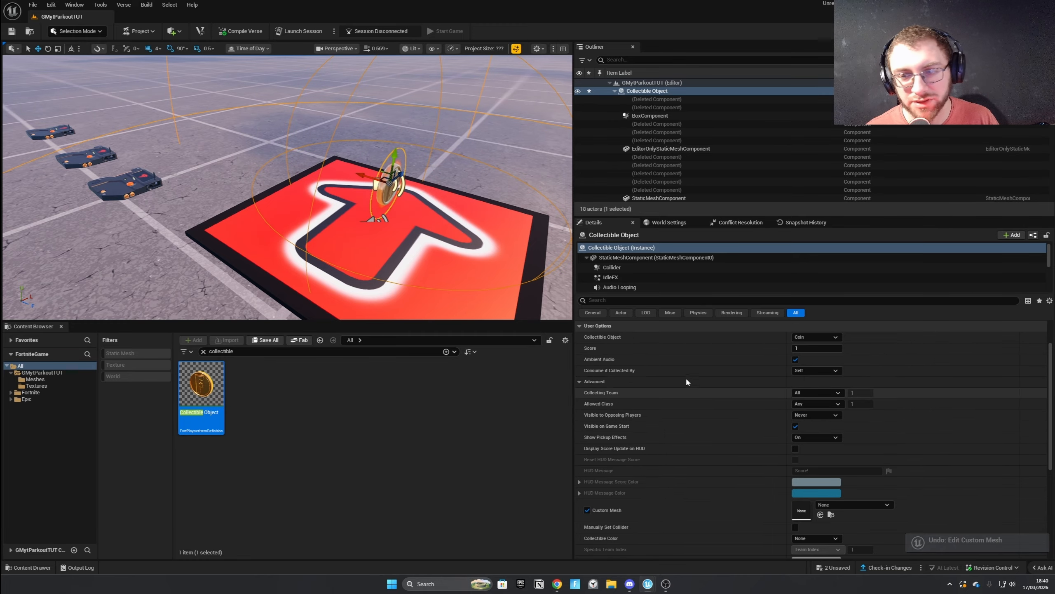
scroll(778, 424, down, 11)
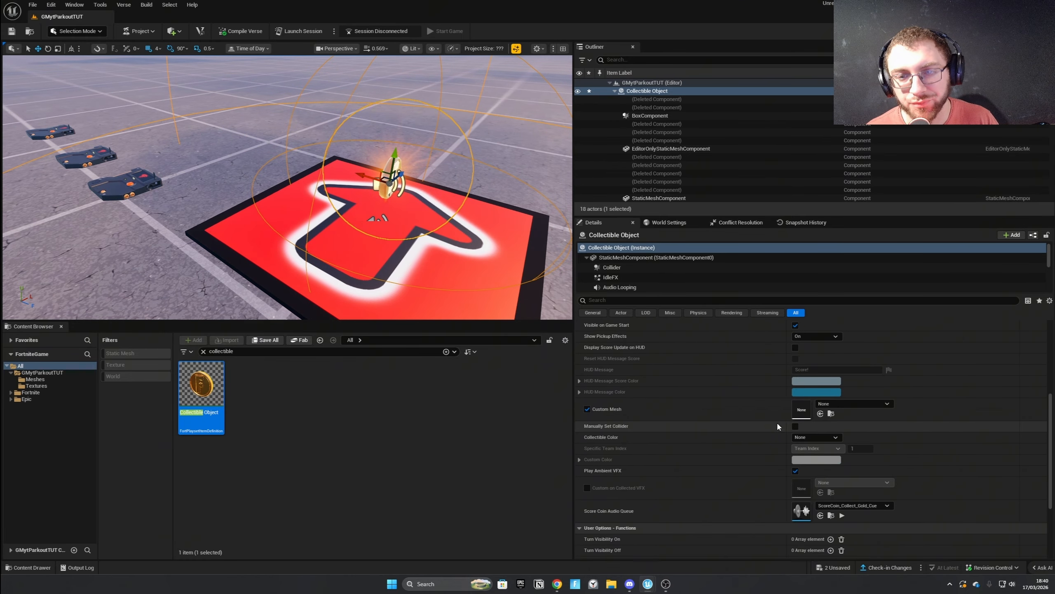
double_click(632, 249)
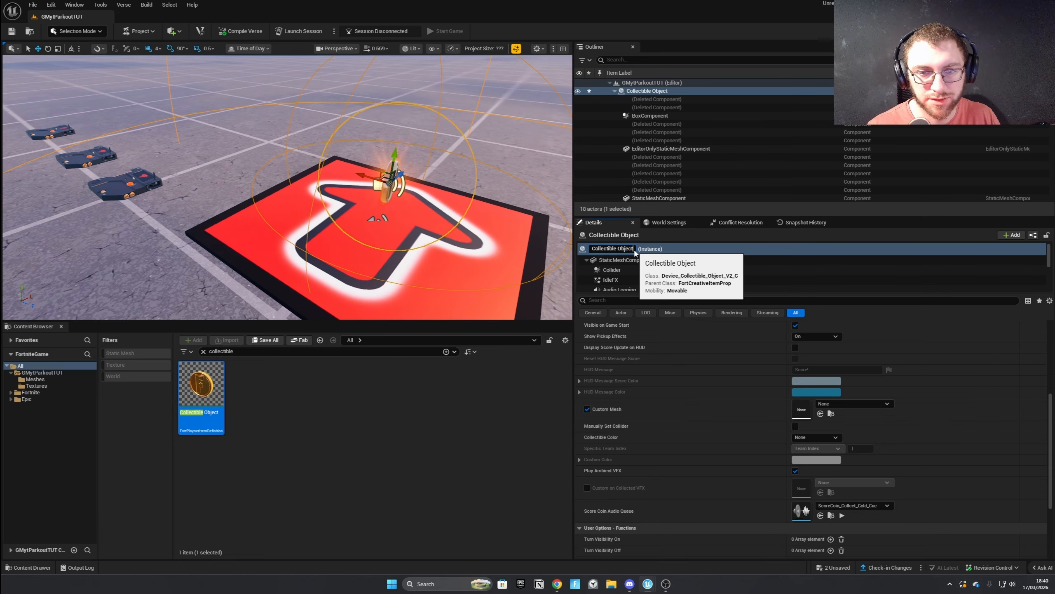
text(1)
key(Return)
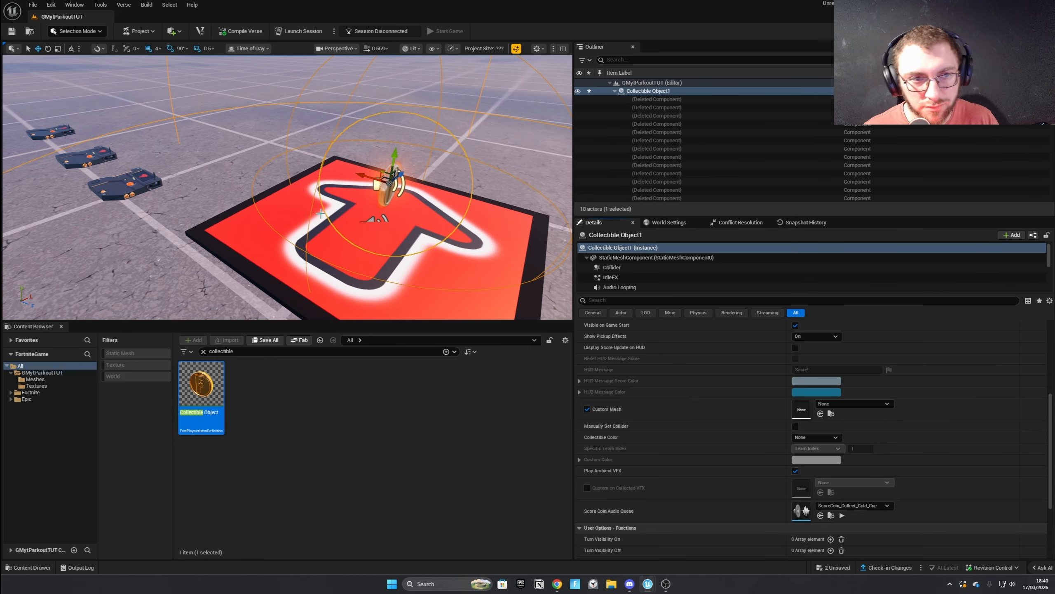
Try binding Collectible Object1's Respawn function to a trigger picked in the level, and clear the Respawn entry.
scroll(690, 416, down, 3)
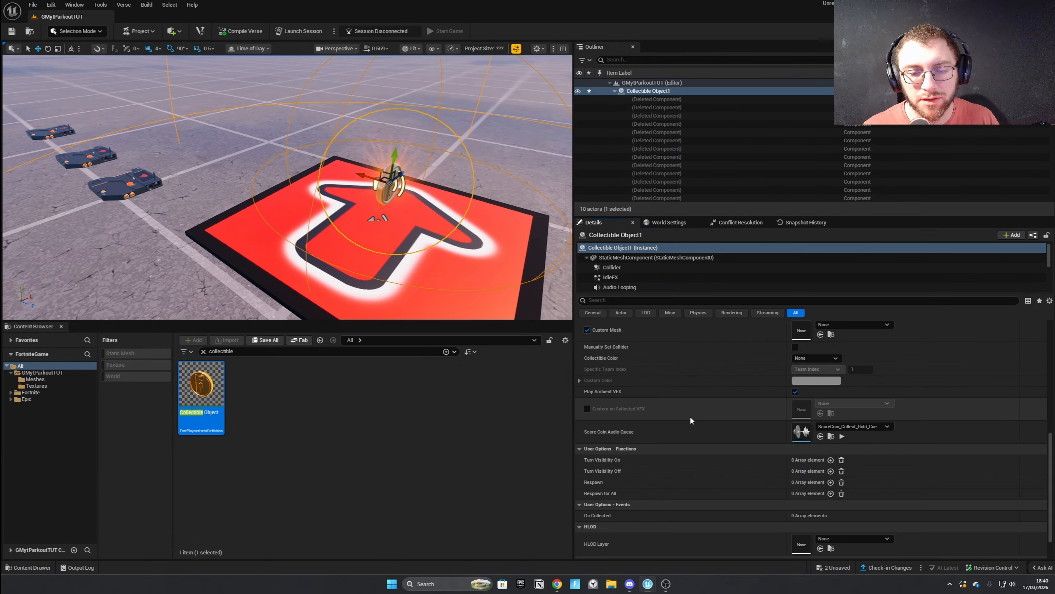
click(830, 483)
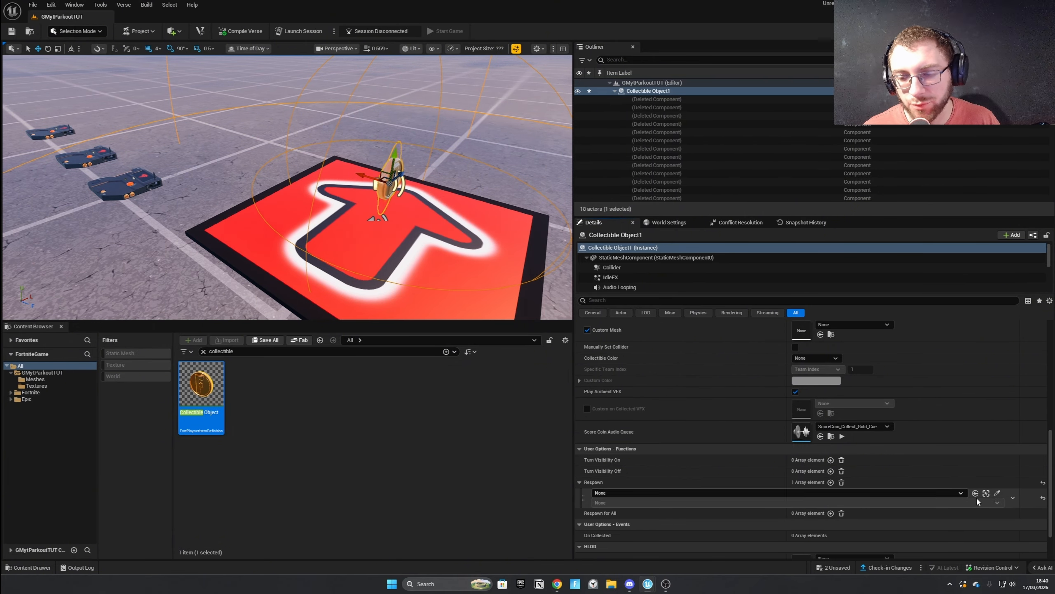
click(997, 493)
key(a)
right_drag(276, 184, 172, 159)
scroll(255, 189, up, 3)
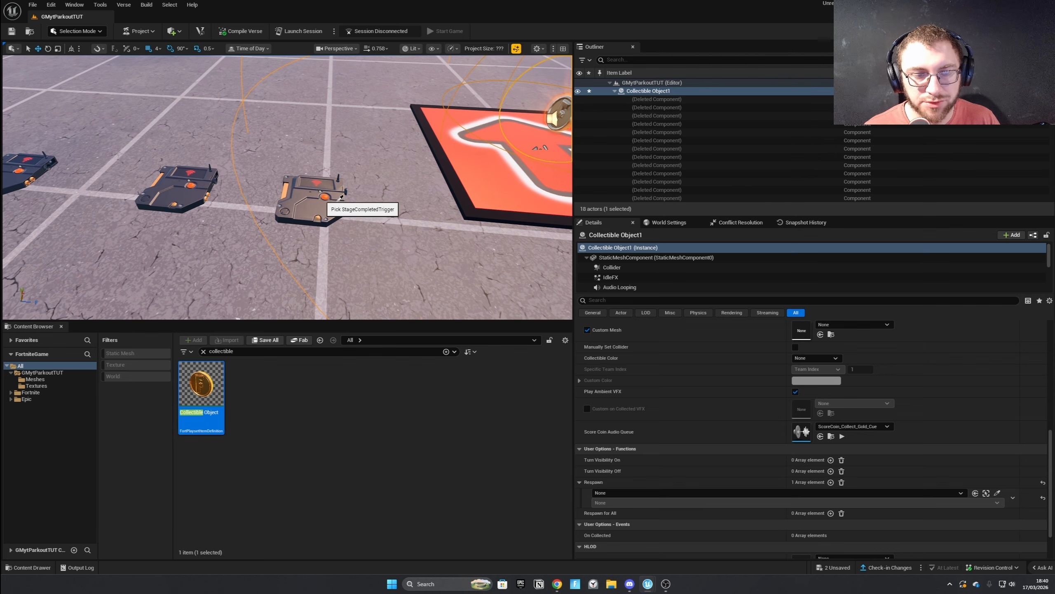
click(841, 482)
key(f)
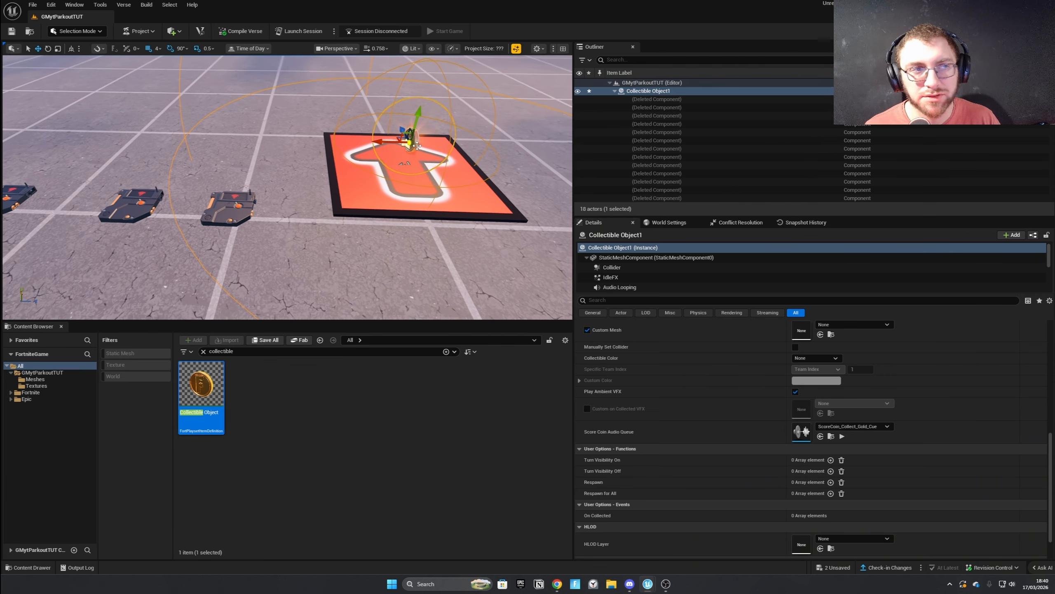
Save all unsaved changes to the collectible and switch setup.
click(32, 4)
click(209, 136)
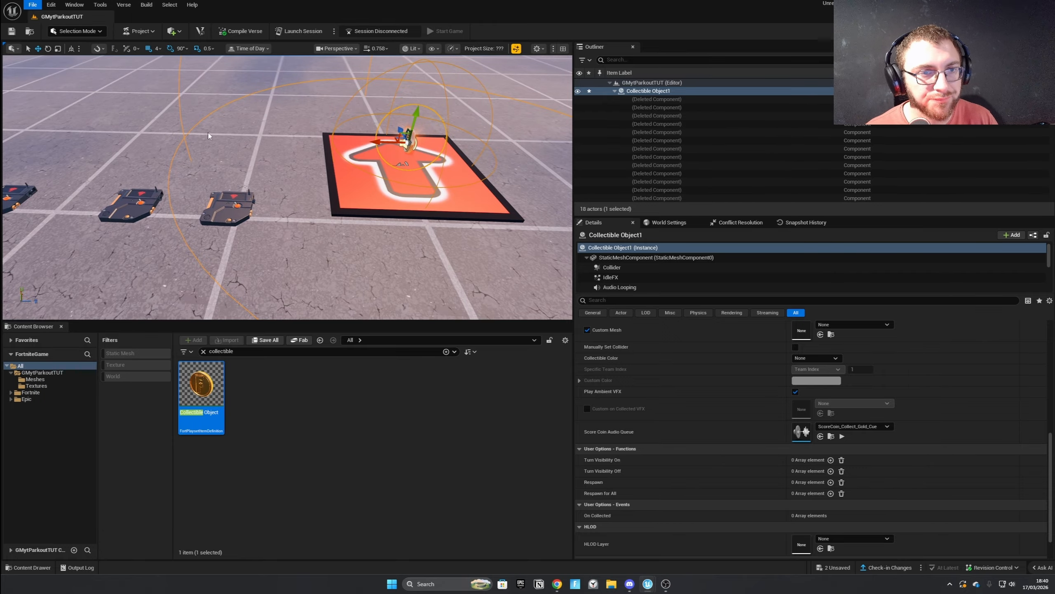